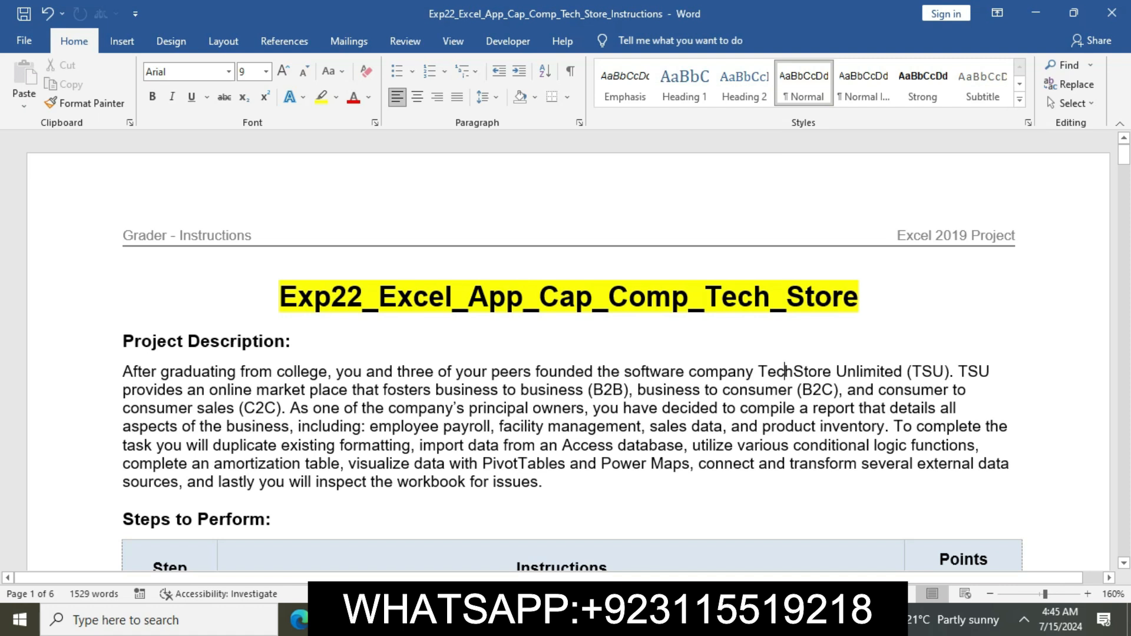
- Highlight the step 1 instruction in yellow in the Steps to Perform table
scroll(785, 371, "down", 1)
scroll(568, 349, "down", 5)
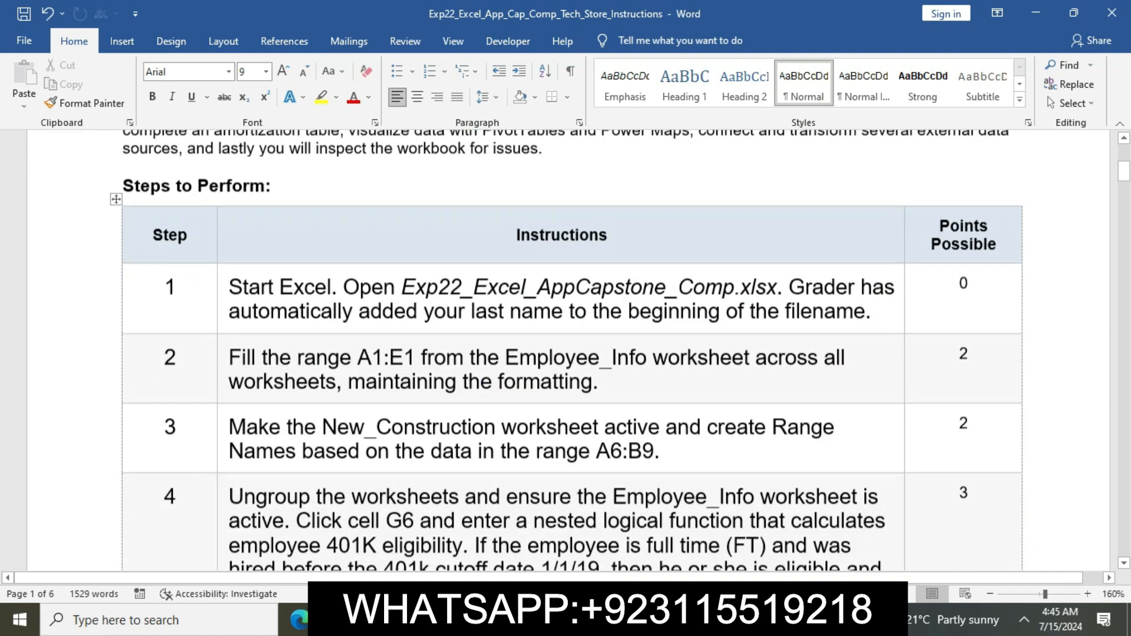
left_click(222, 288)
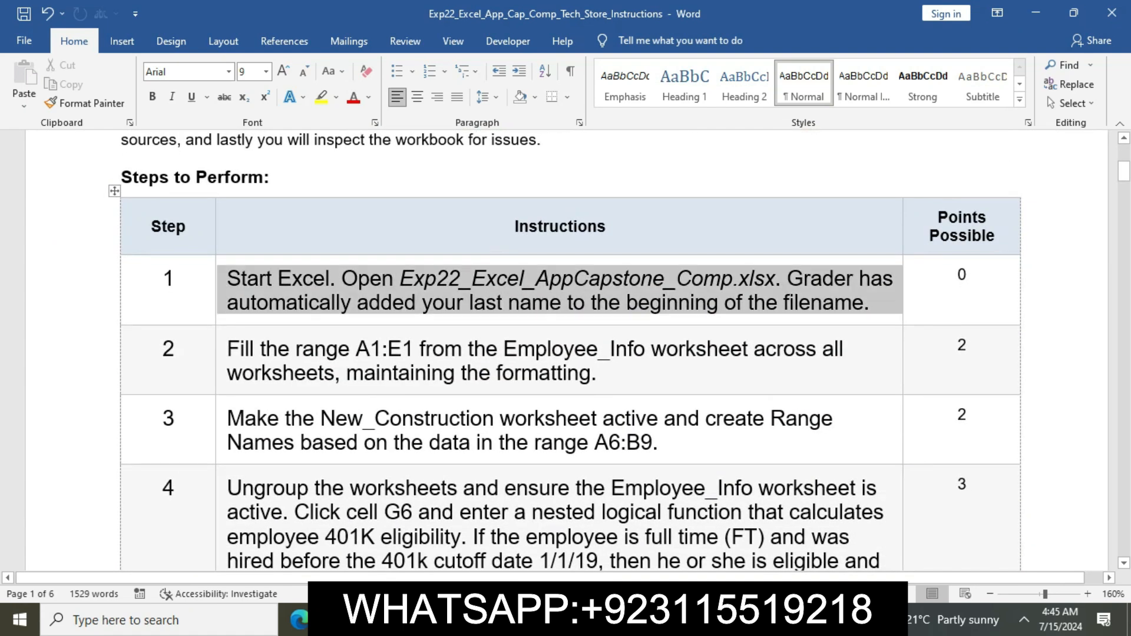
left_click(289, 252)
left_click(319, 302)
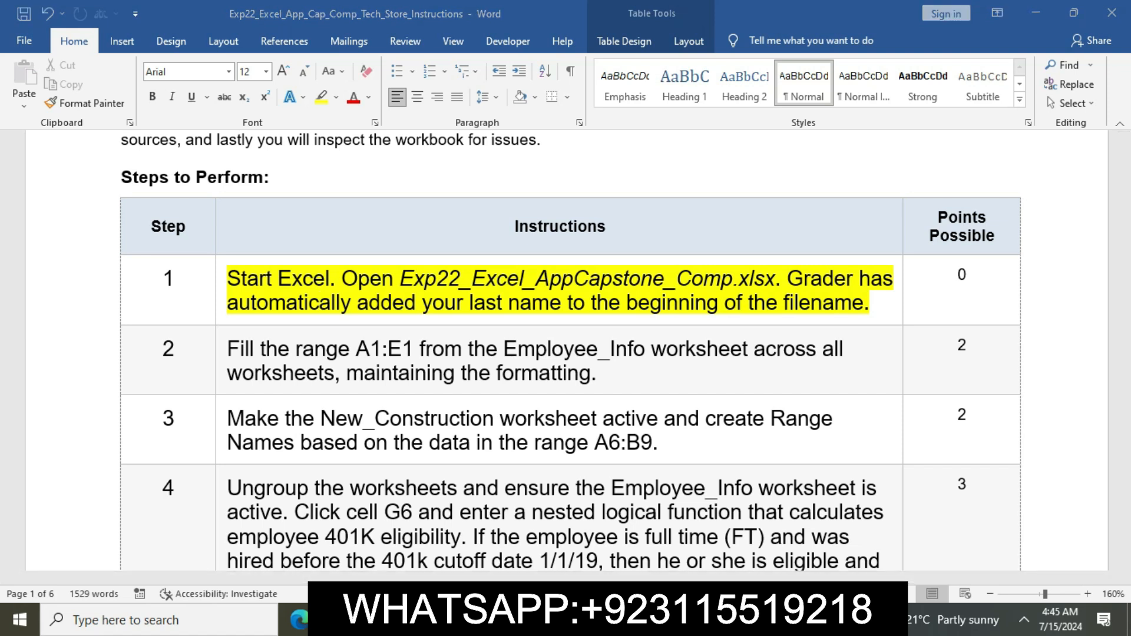
- Switch to the Exp22_Excel_AppCapstone_Comp workbook in Excel and look over its Employee_Info and Code worksheets
key("alt+Tab")
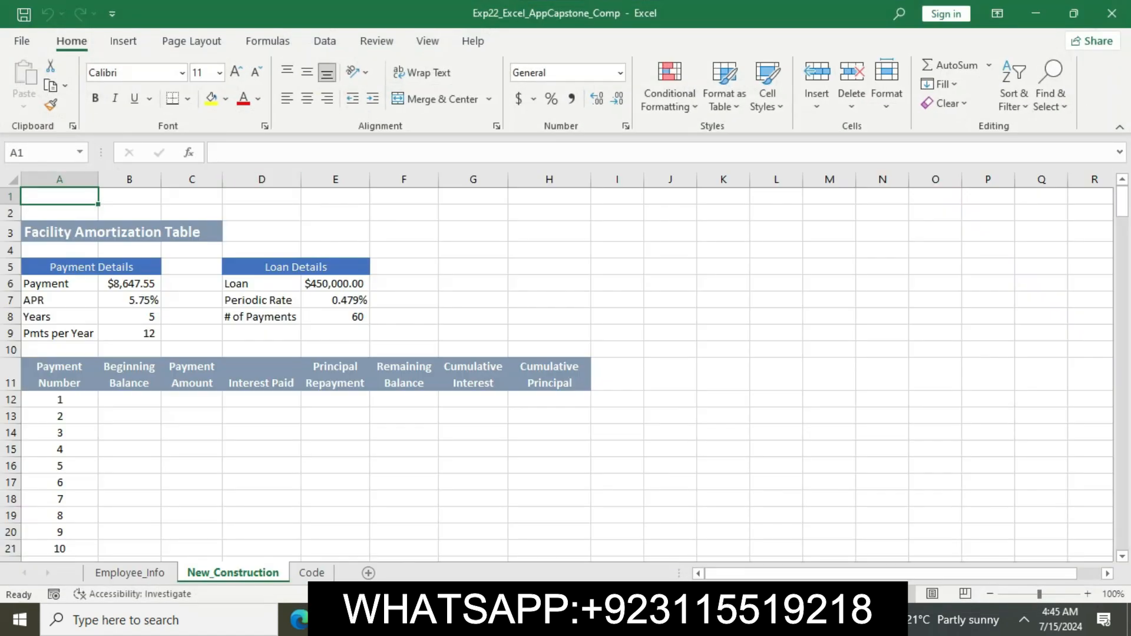
left_click(130, 572)
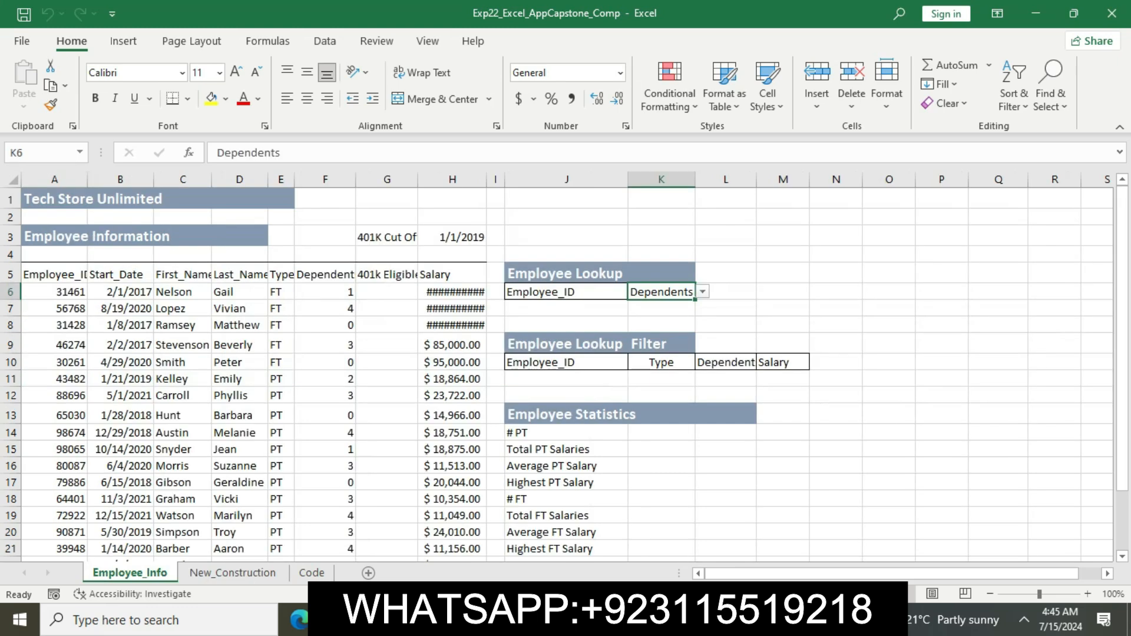
left_click(312, 573)
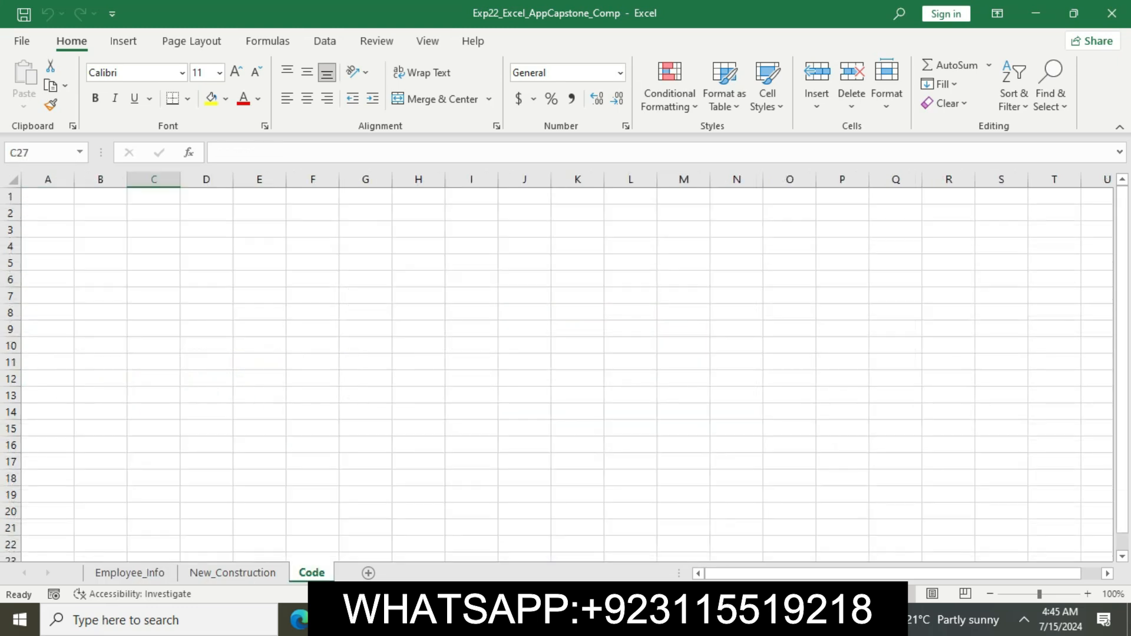
- Switch to the Word instructions, remove the highlight from step 1 and highlight the step 2 instruction in yellow
key("alt+Tab")
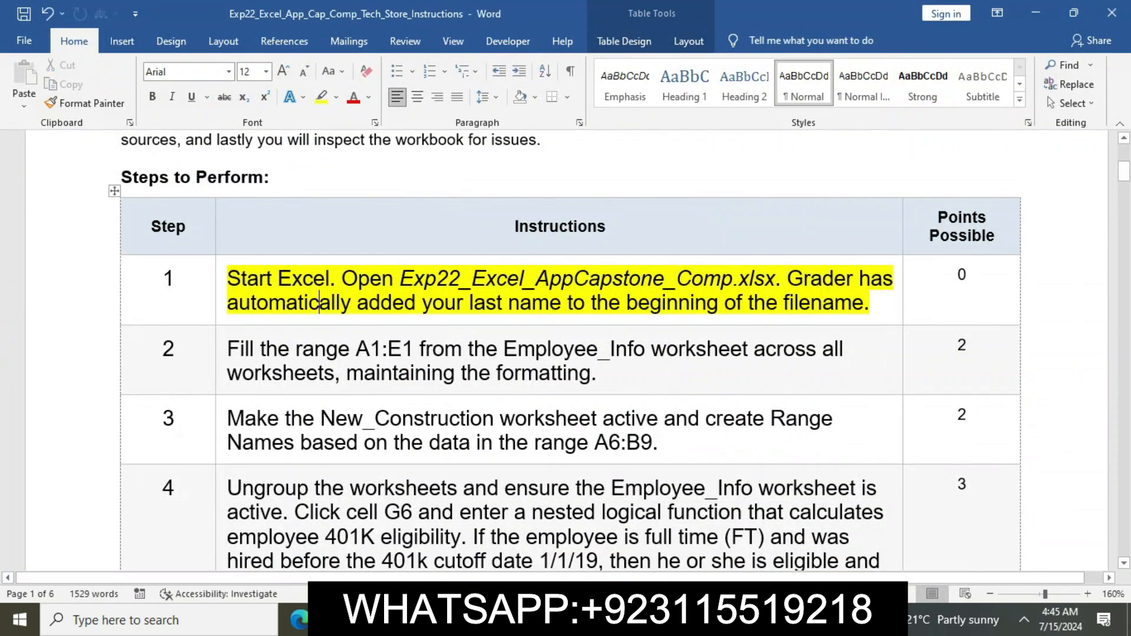
left_click(220, 281)
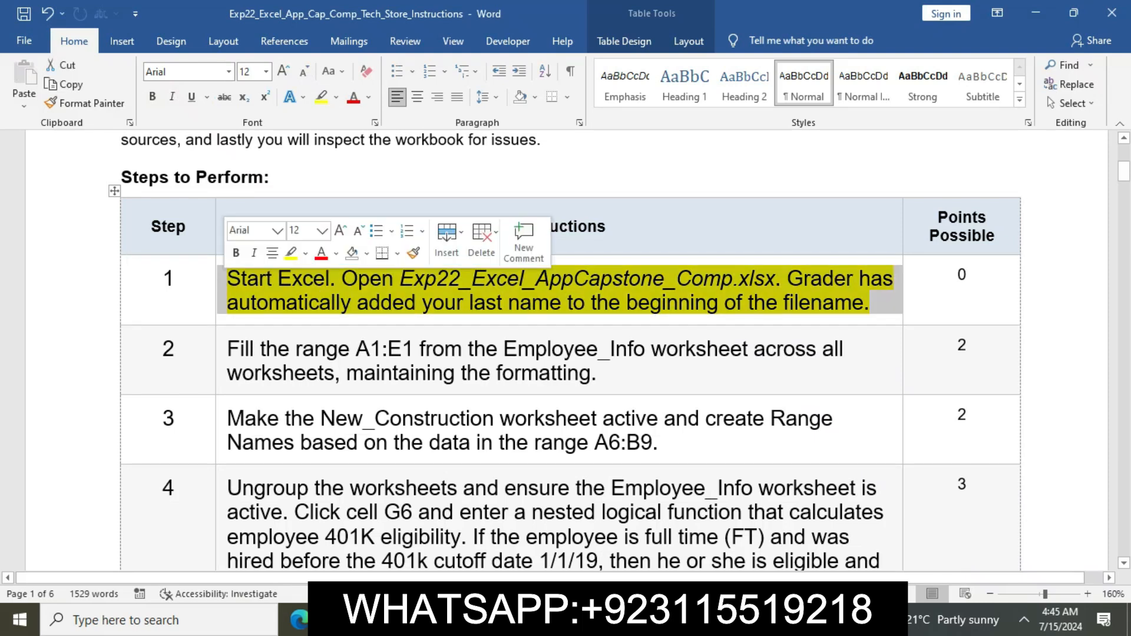
left_click(291, 253)
left_click(324, 372)
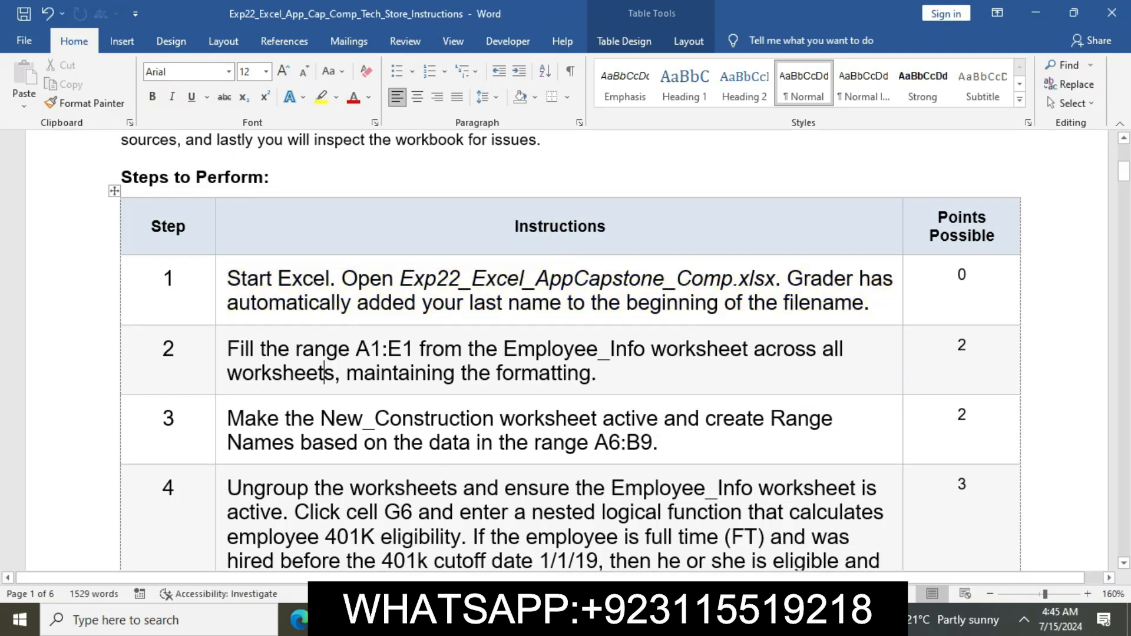
scroll(324, 372, "down", 1)
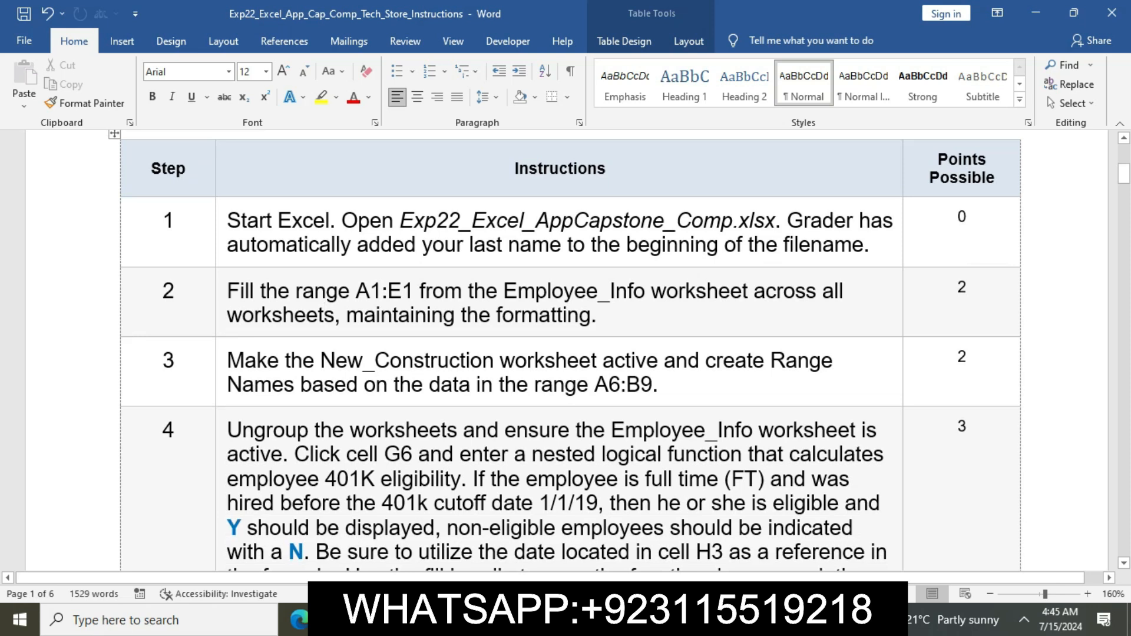
left_click(220, 293)
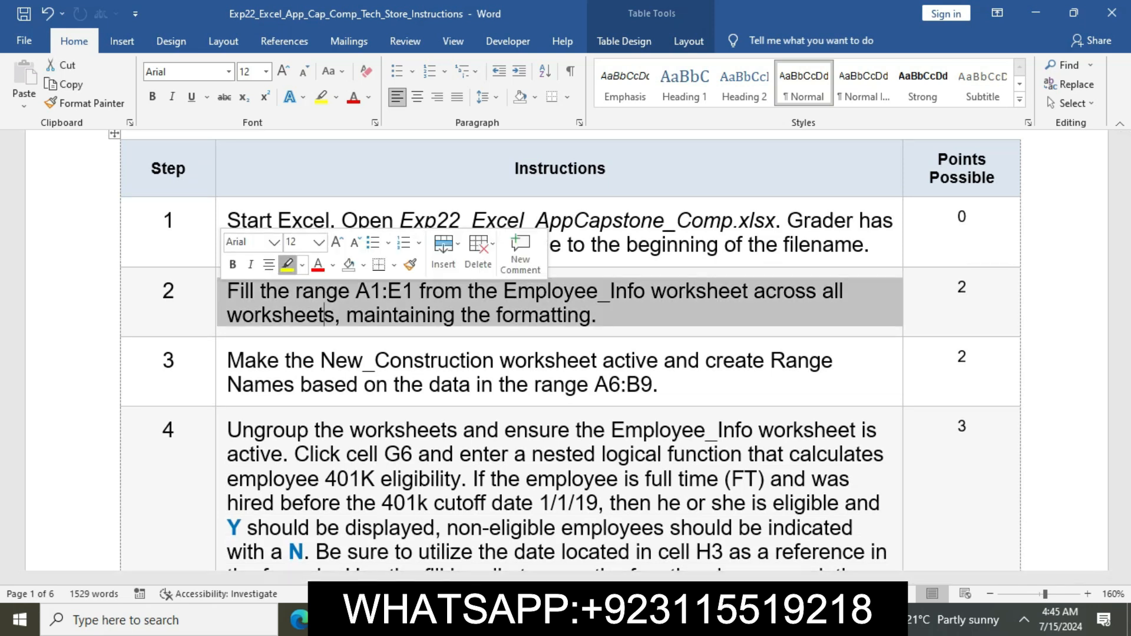
left_click(287, 264)
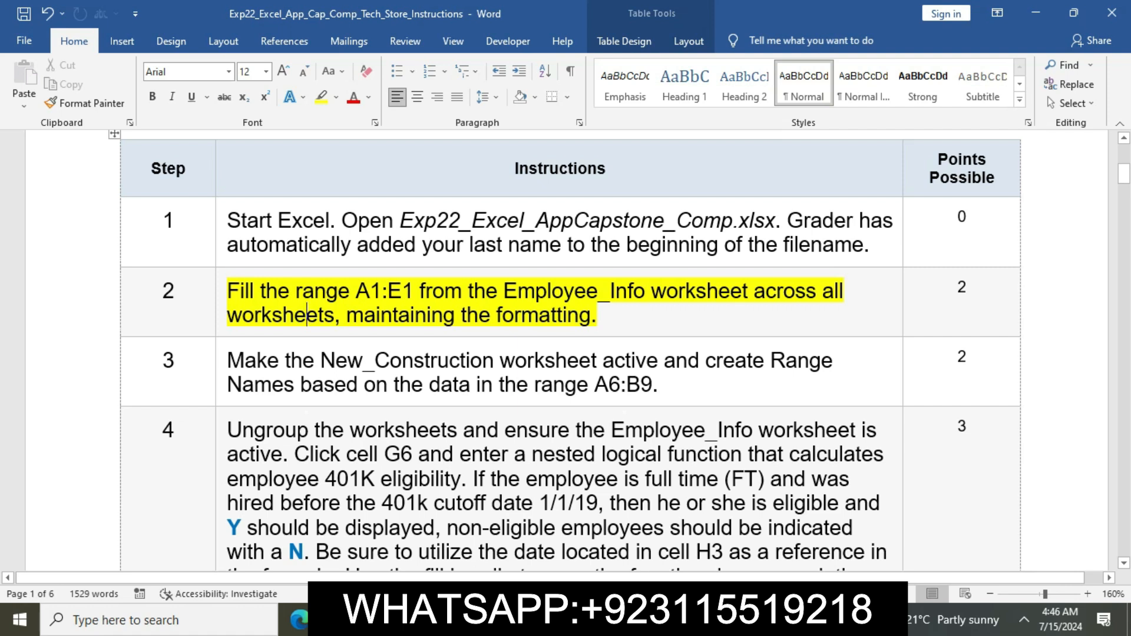
- Switch to the Excel workbook, group the Employee_Info, New_Construction and Code worksheets, and select the range A1:E1 on Employee_Info
left_click_drag(356, 292, 415, 291)
key("ctrl+c")
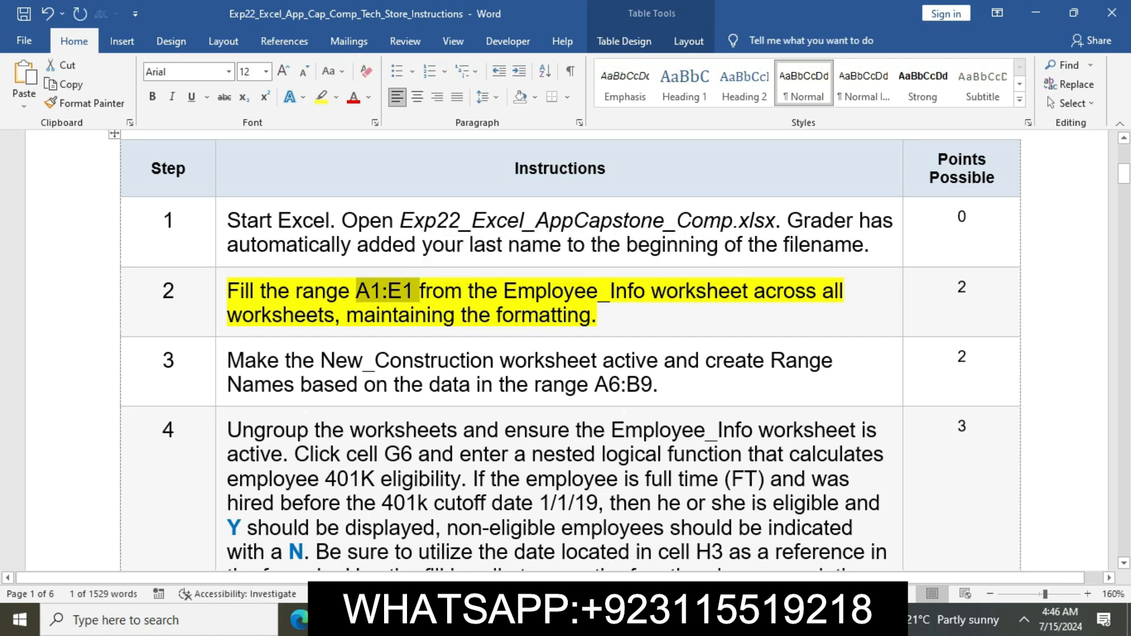
key("alt+Tab")
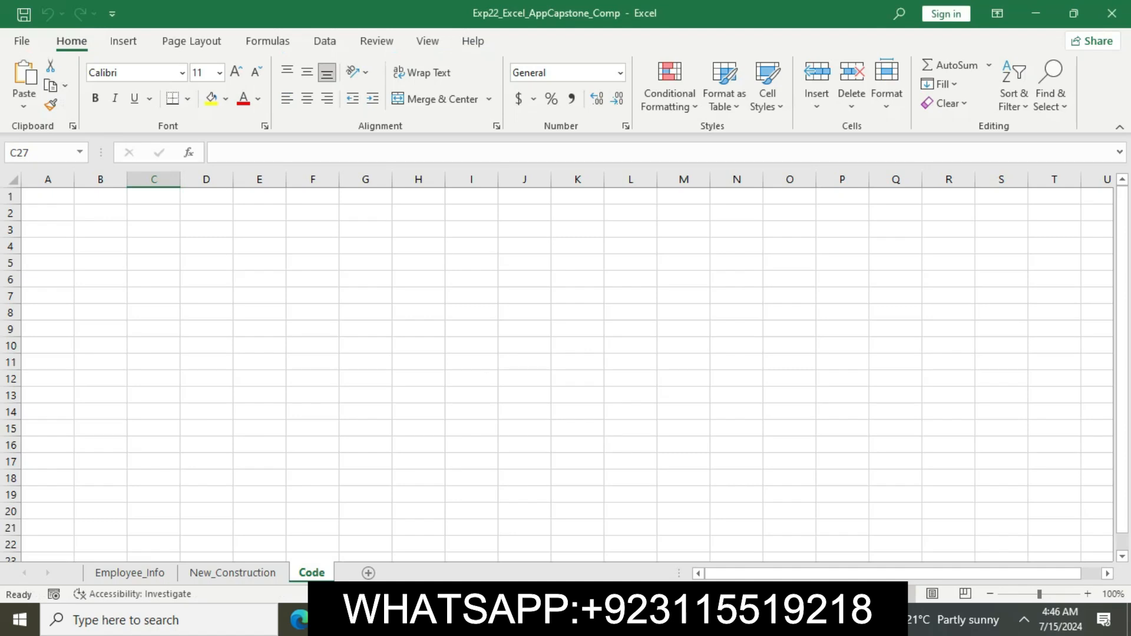
left_click(130, 573)
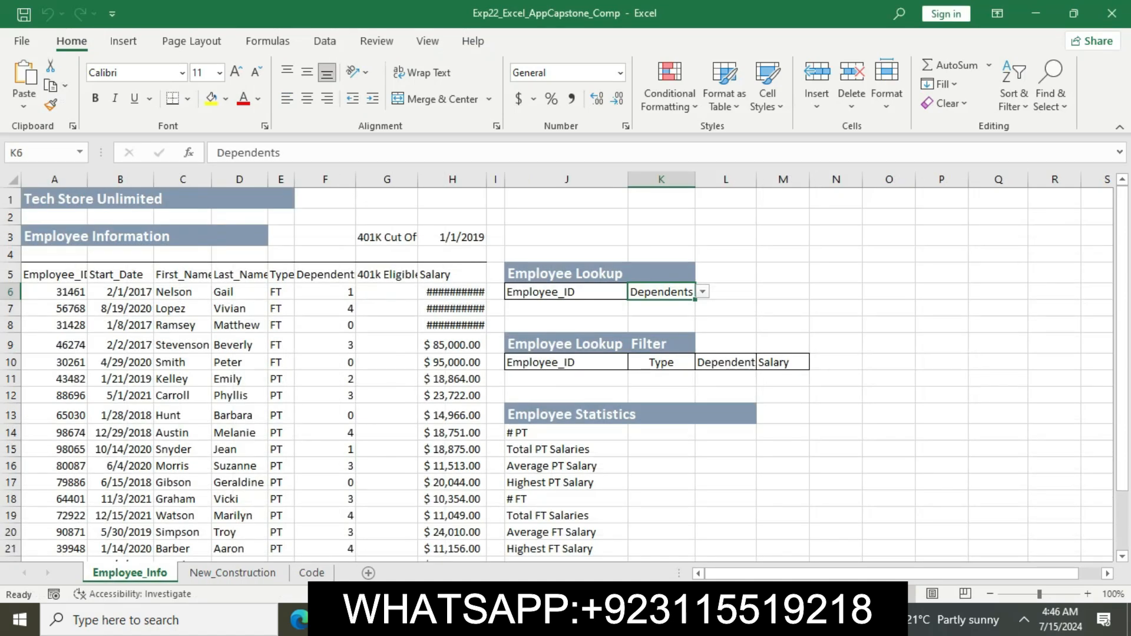
left_click(233, 573, "ctrl")
left_click(311, 573, "ctrl")
left_click(39, 154)
key("ctrl+v")
key("Return")
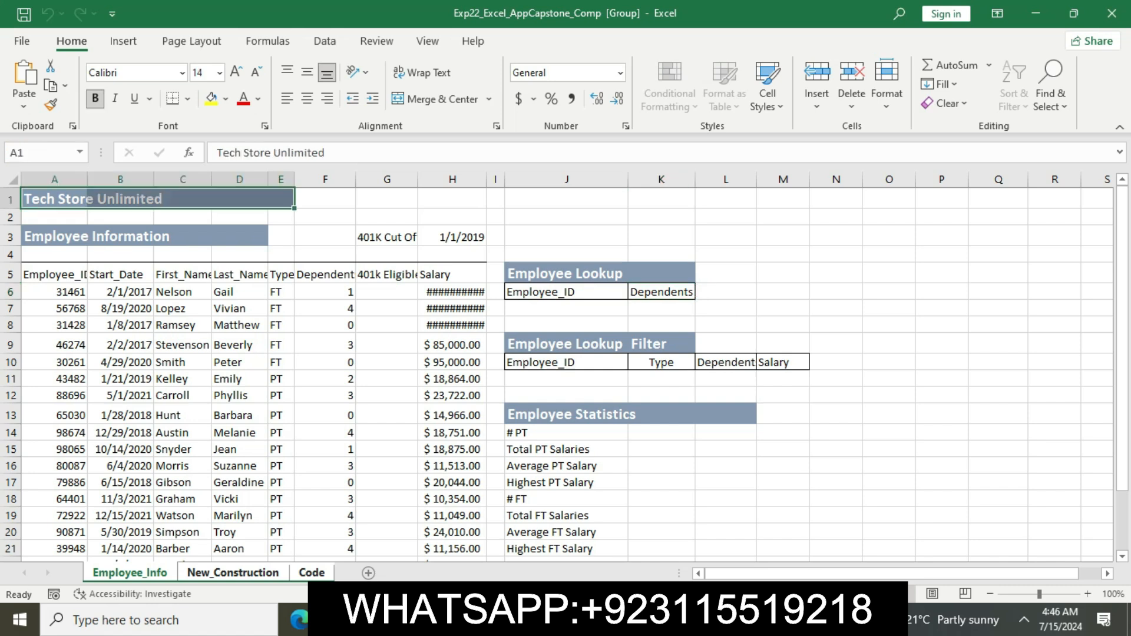
- Fill the selected A1:E1 title range across the grouped worksheets with both its contents and formatting
left_click(940, 85)
left_click(994, 200)
left_click(709, 353)
left_click(769, 382)
- Switch to the Word instructions, remove the highlight from step 2 and highlight the step 3 instruction in yellow
key("alt+Tab")
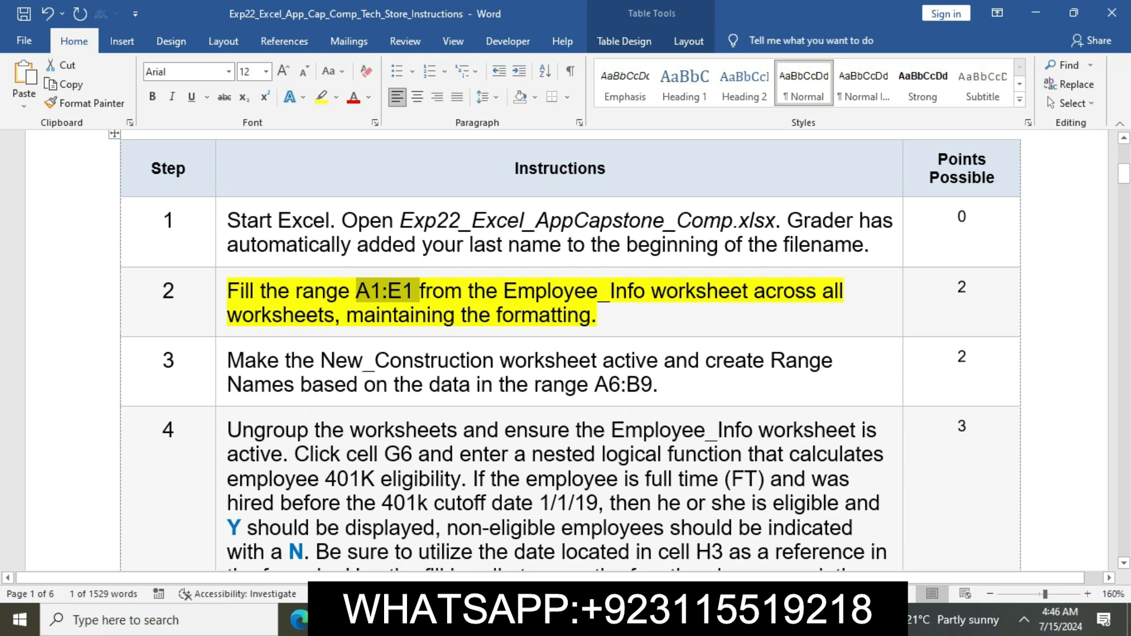
left_click(499, 291)
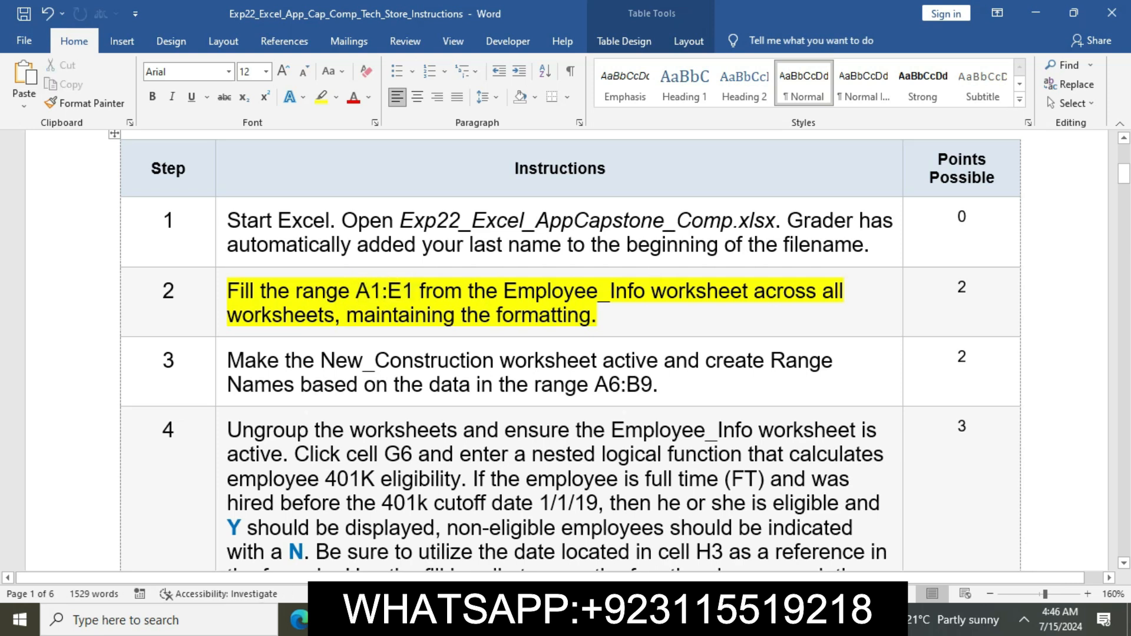
triple_click(499, 291)
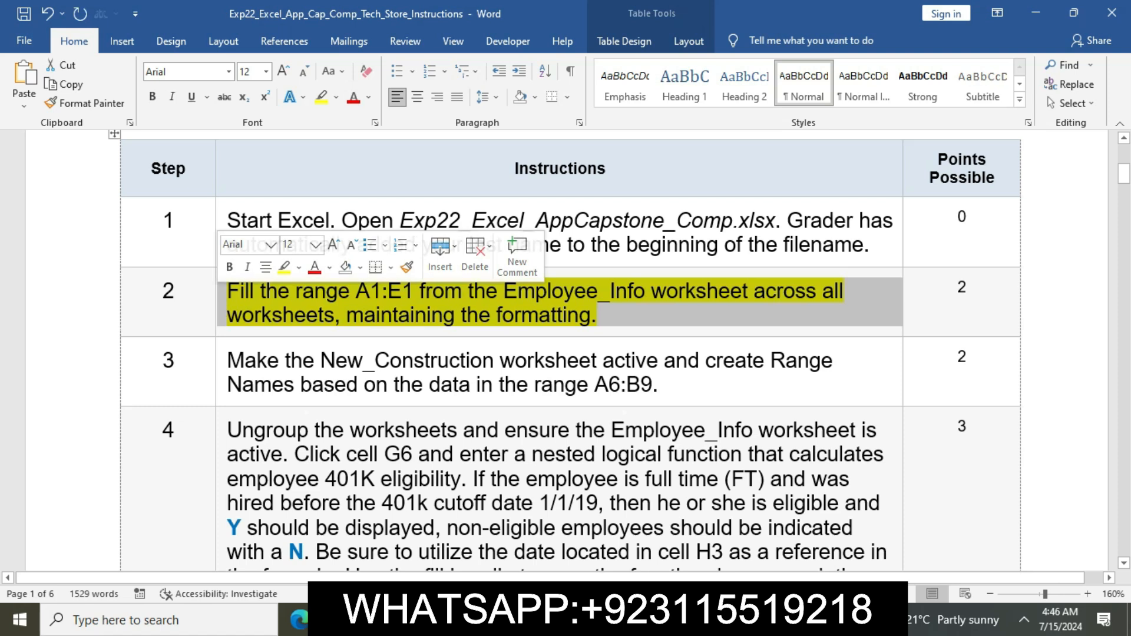
left_click(598, 315)
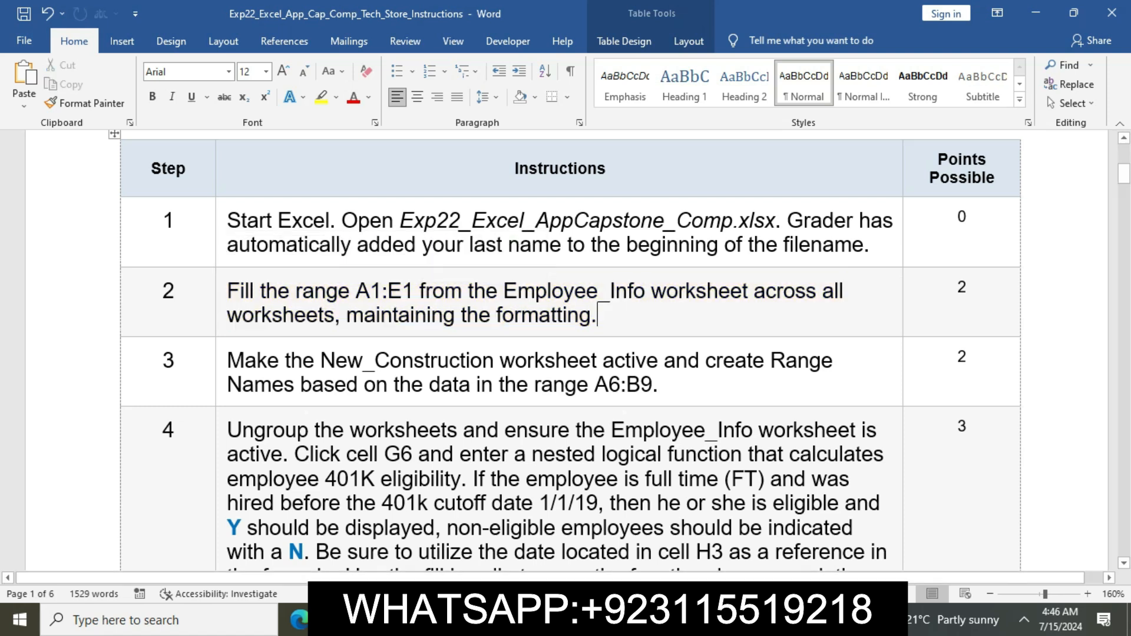
triple_click(500, 361)
left_click(288, 336)
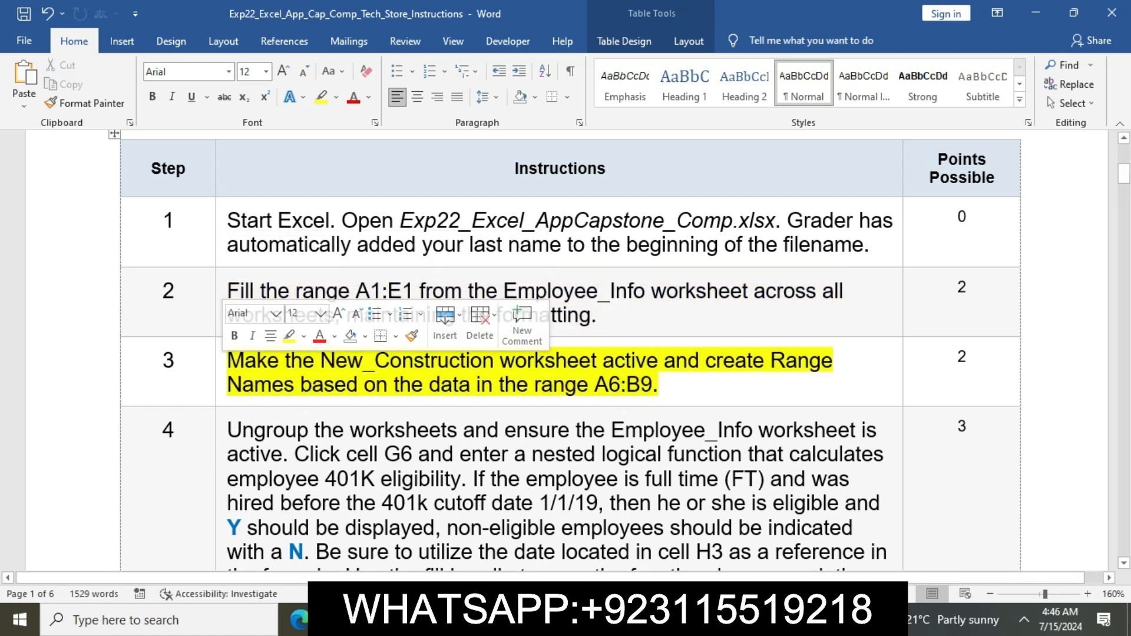
left_click(300, 384)
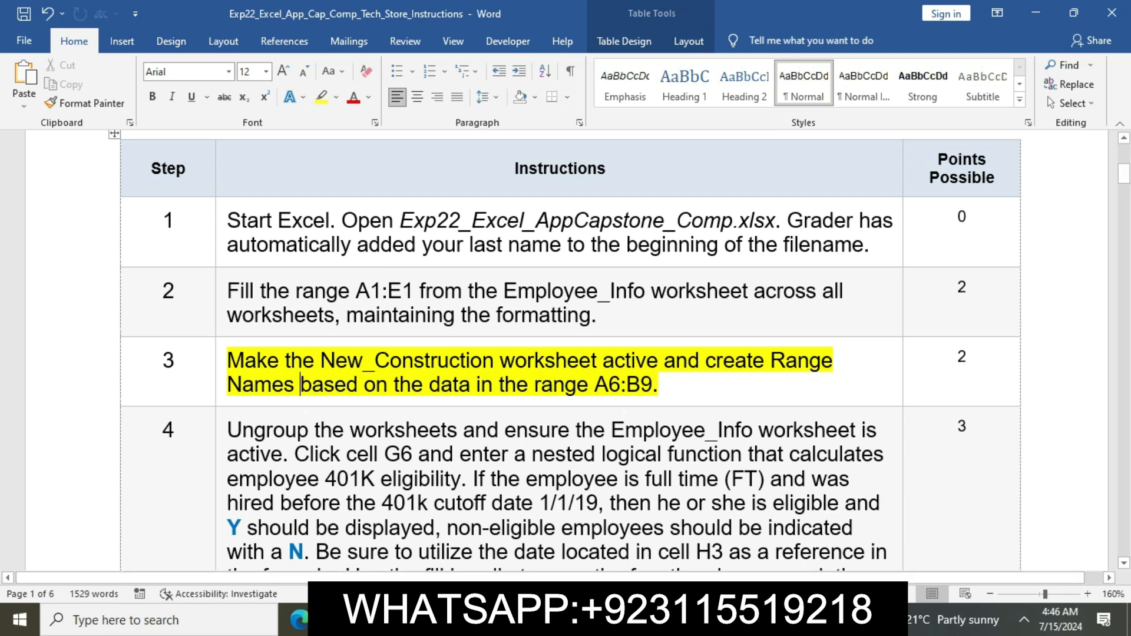
- Switch to the Excel workbook, make New_Construction the active worksheet and group it with Employee_Info and Code
left_click_drag(228, 360, 662, 360)
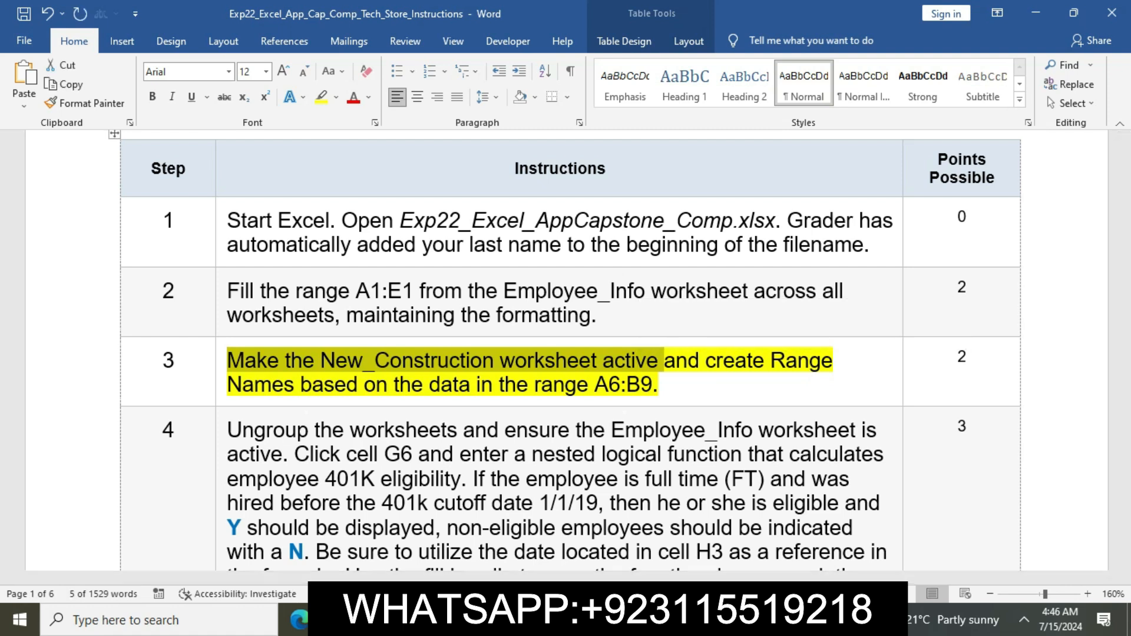
key("alt+Tab")
left_click(233, 573)
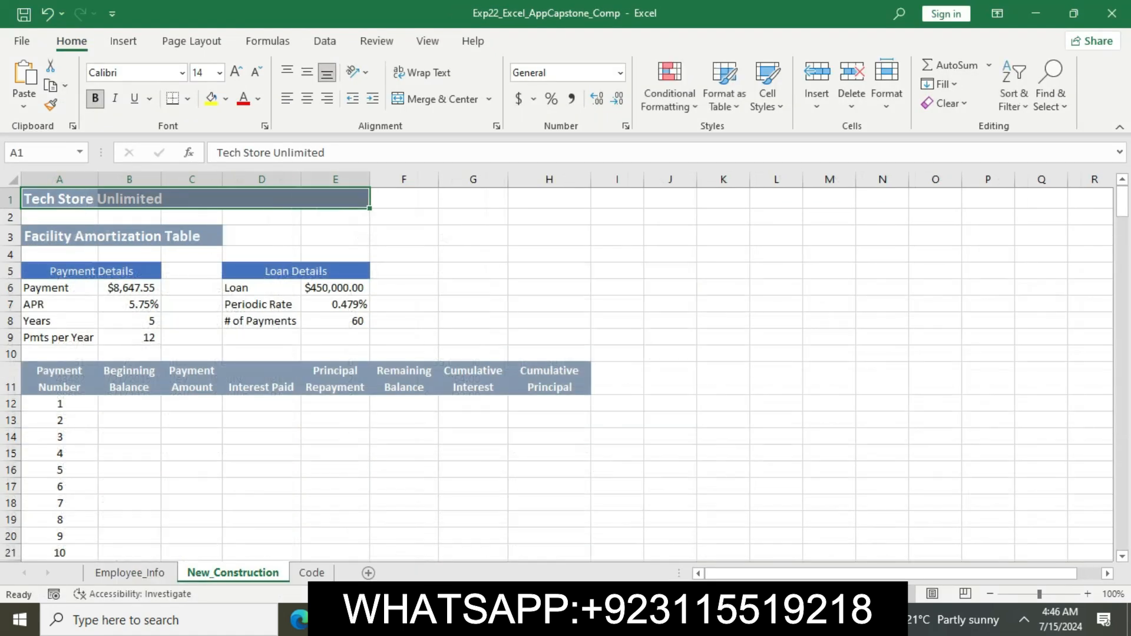
left_click(130, 573, "ctrl")
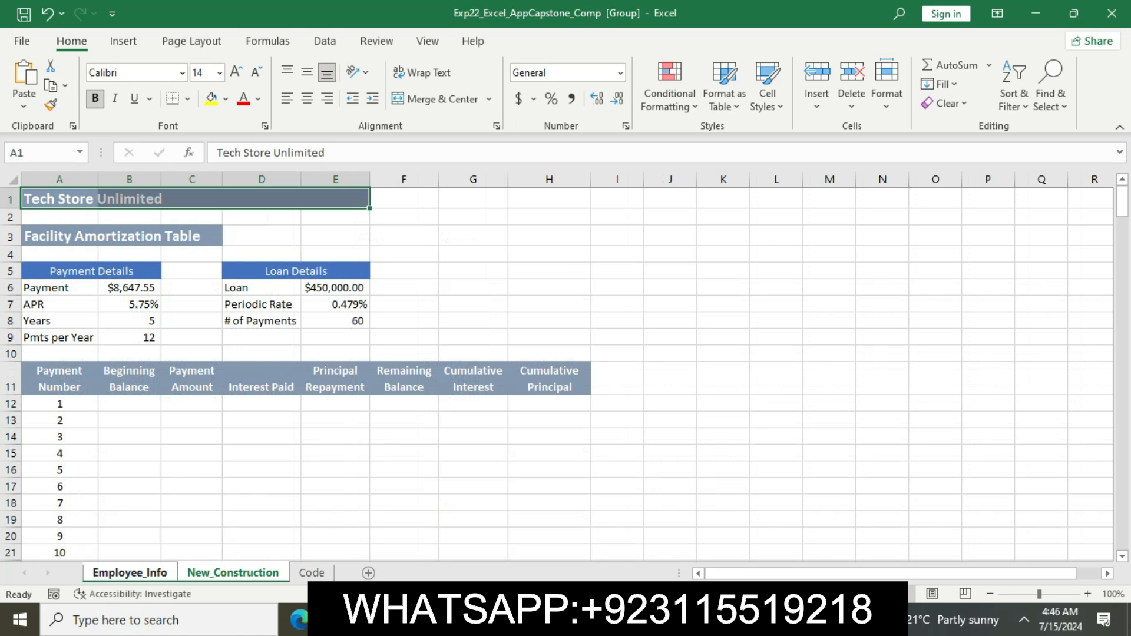
left_click(312, 572, "ctrl")
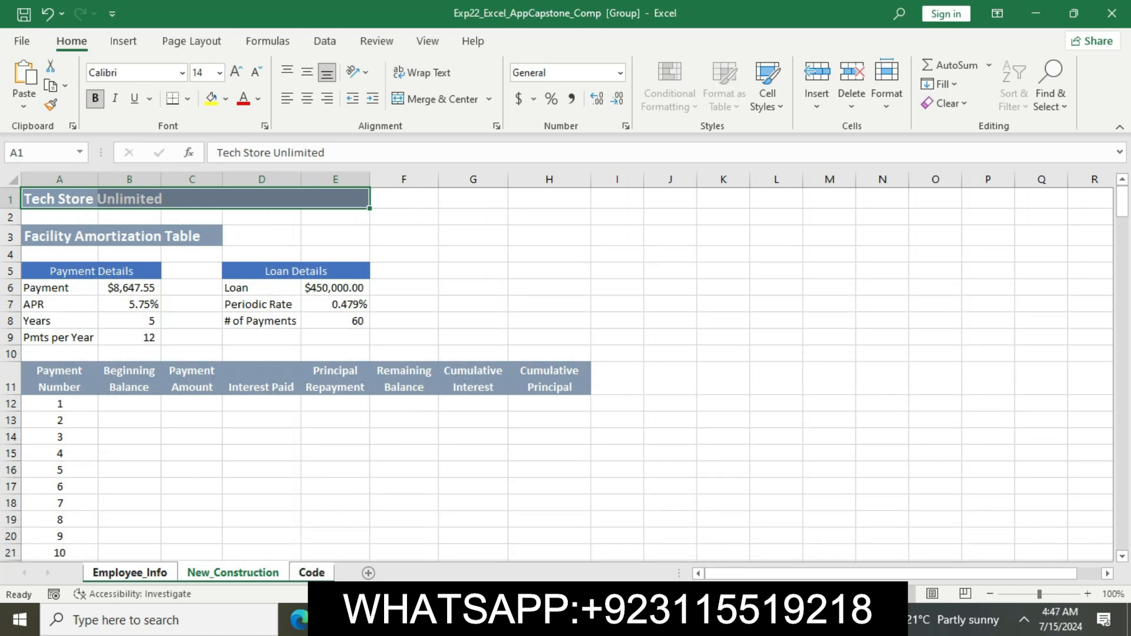
- Consult the range-name instruction in Word, then create names from the left column of A6:B9 on New_Construction in Excel
key("alt+Tab")
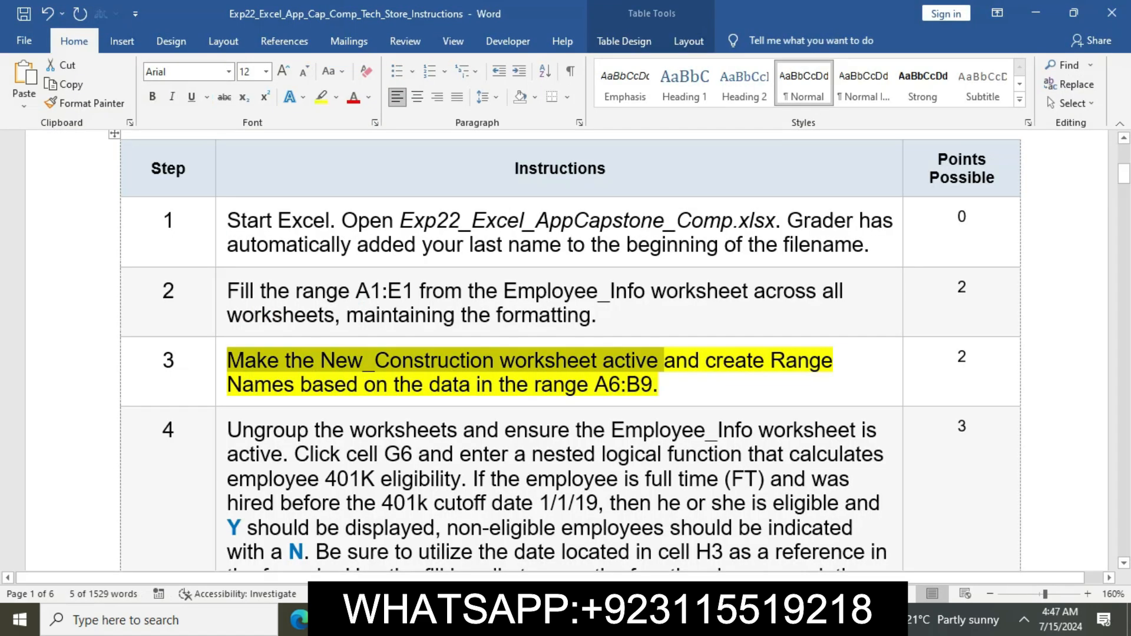
left_click(676, 360)
left_click_drag(595, 385, 706, 360)
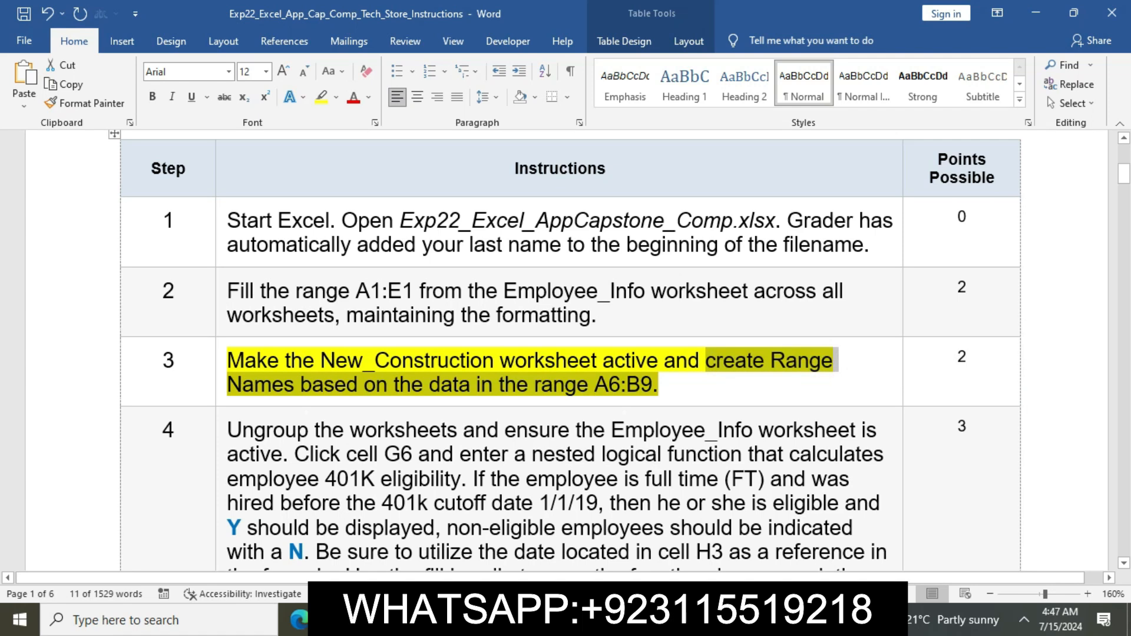
left_click(471, 619)
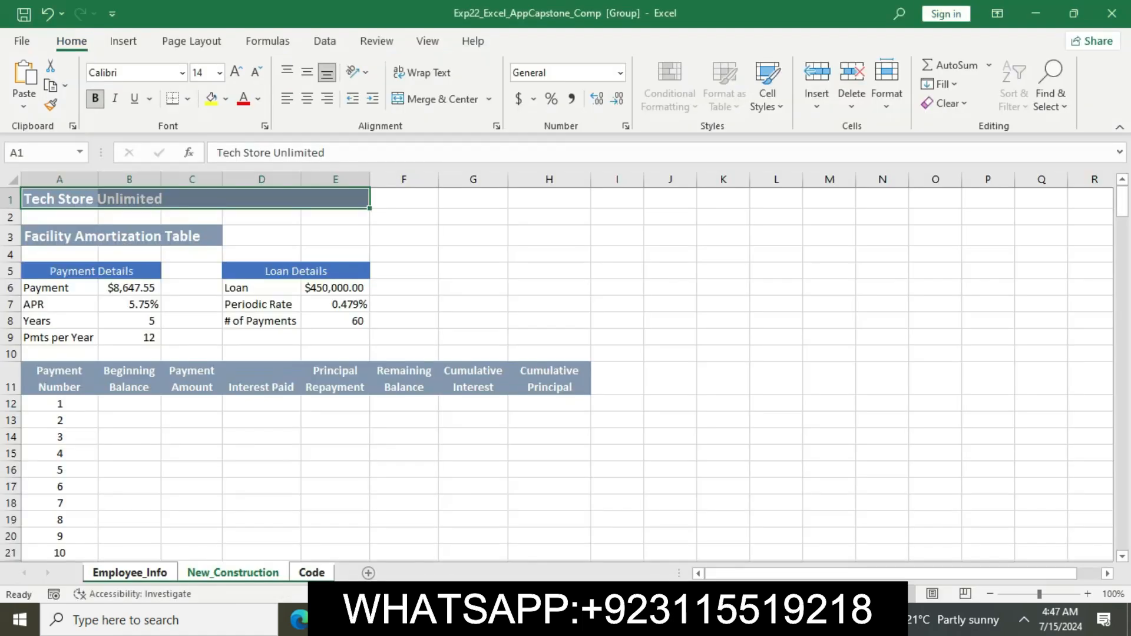
left_click(42, 153)
type("A6:B9")
key("Return")
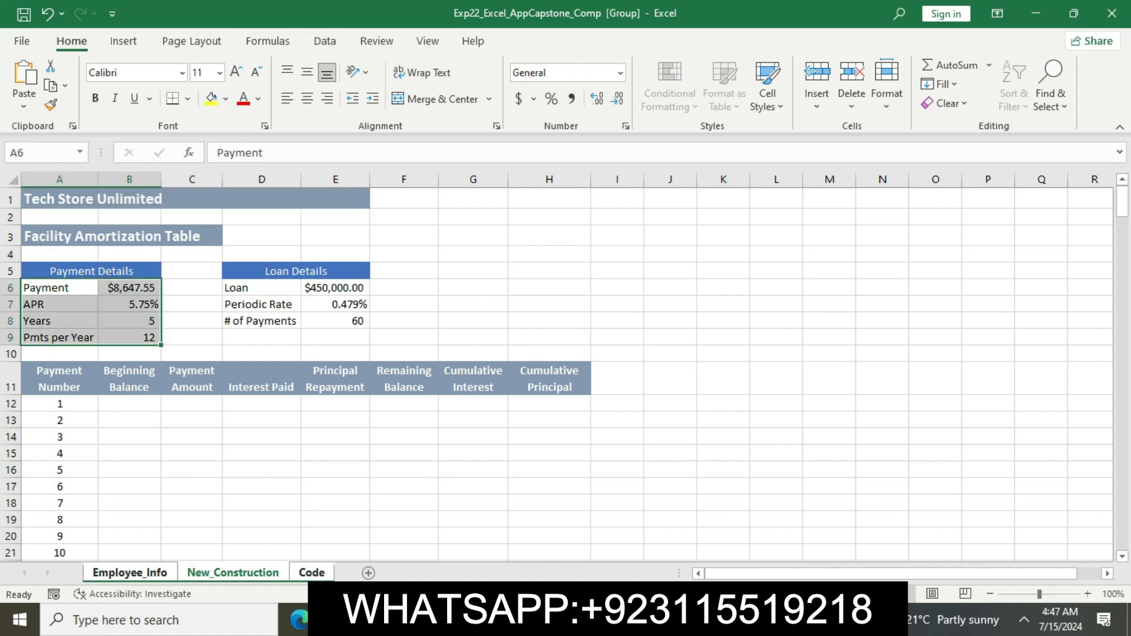
left_click(268, 40)
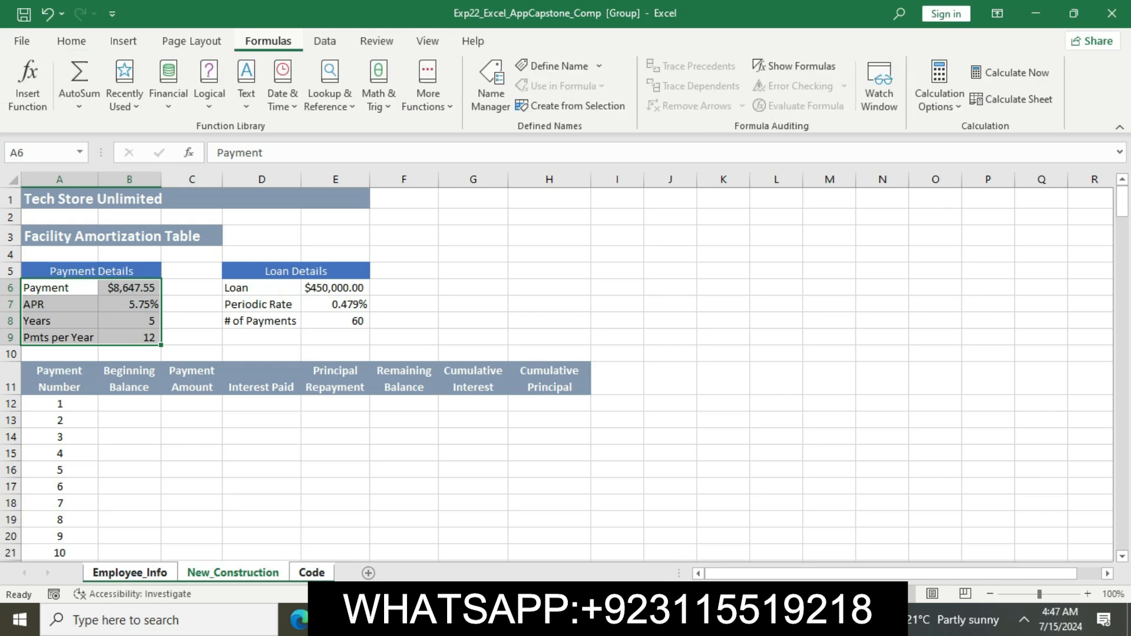
left_click(570, 106)
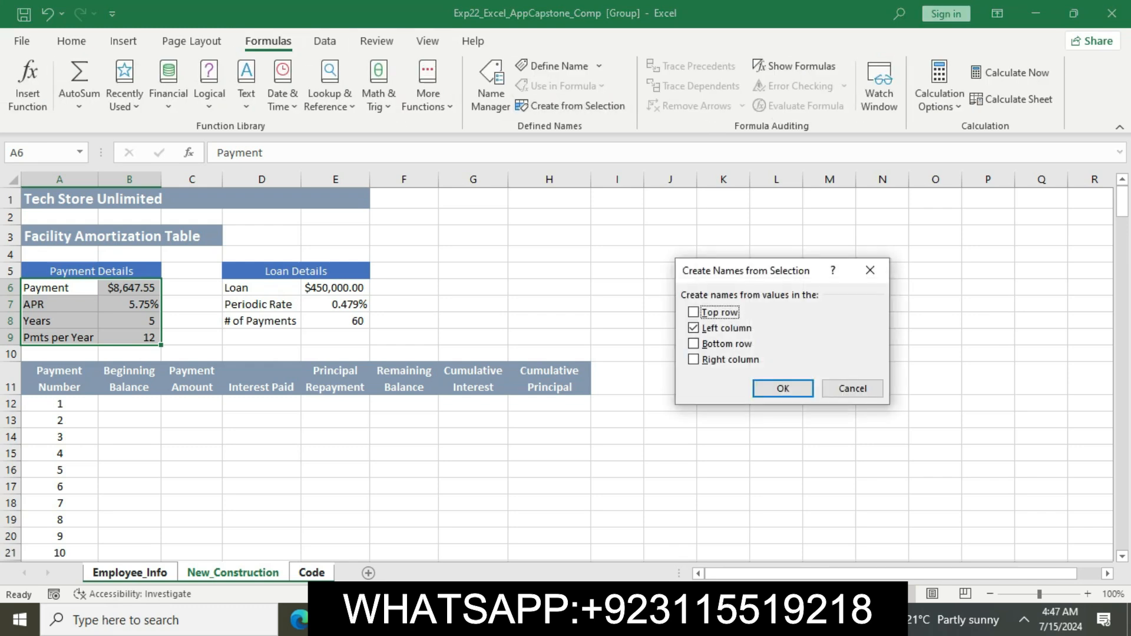
left_click(783, 386)
left_click(670, 470)
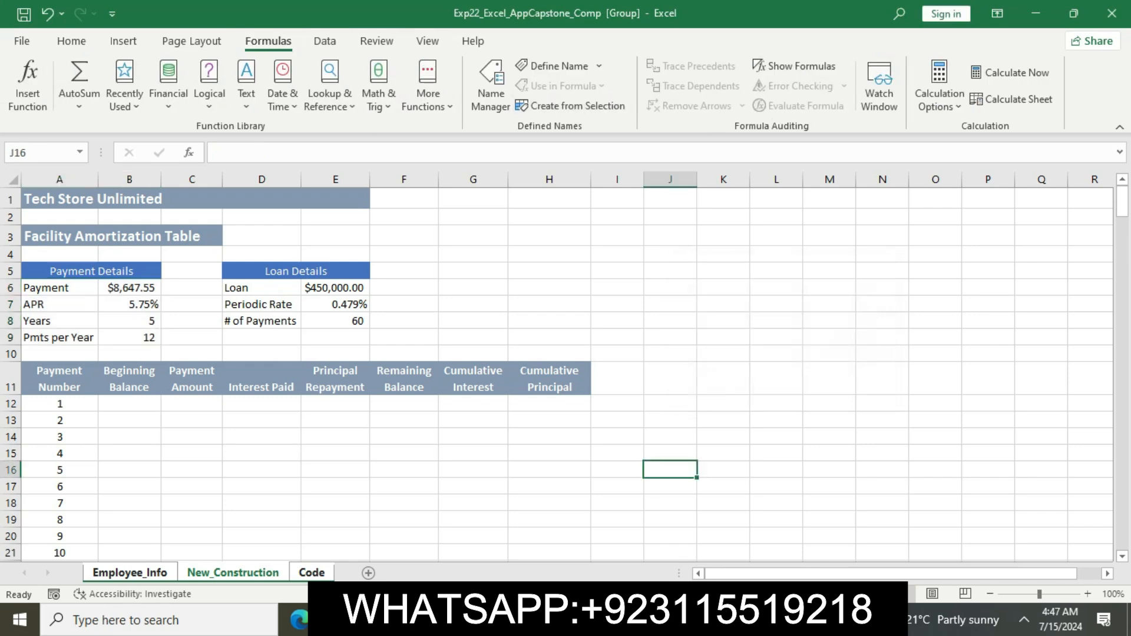
- Switch to the Word instructions and remove the yellow highlight from the step 3 instruction
left_click(505, 620)
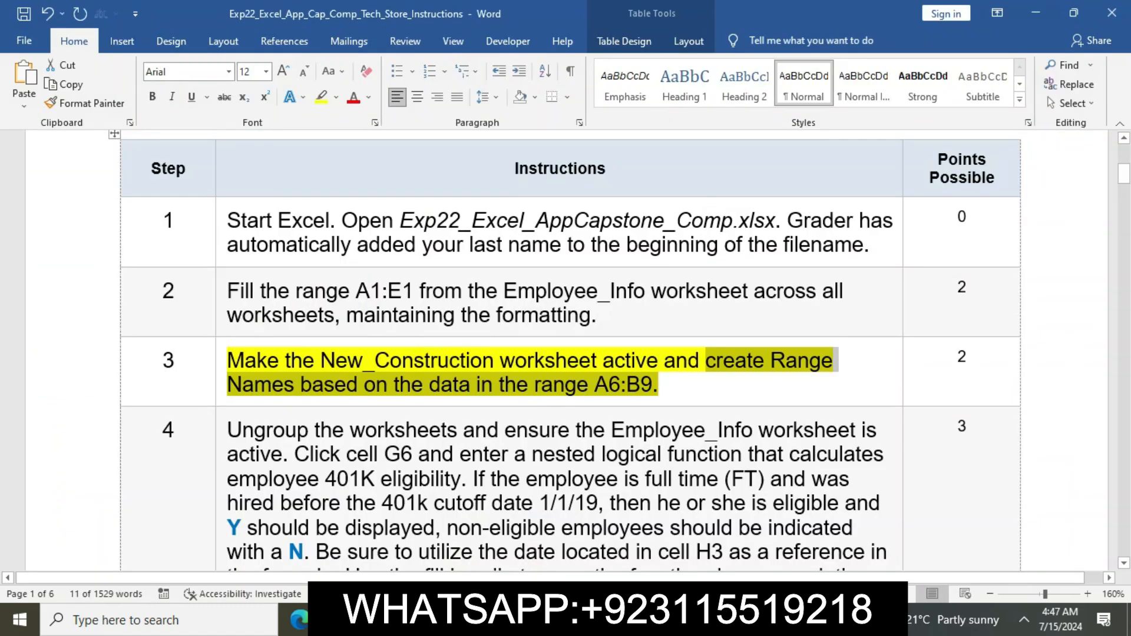
left_click(528, 384)
left_click(222, 368)
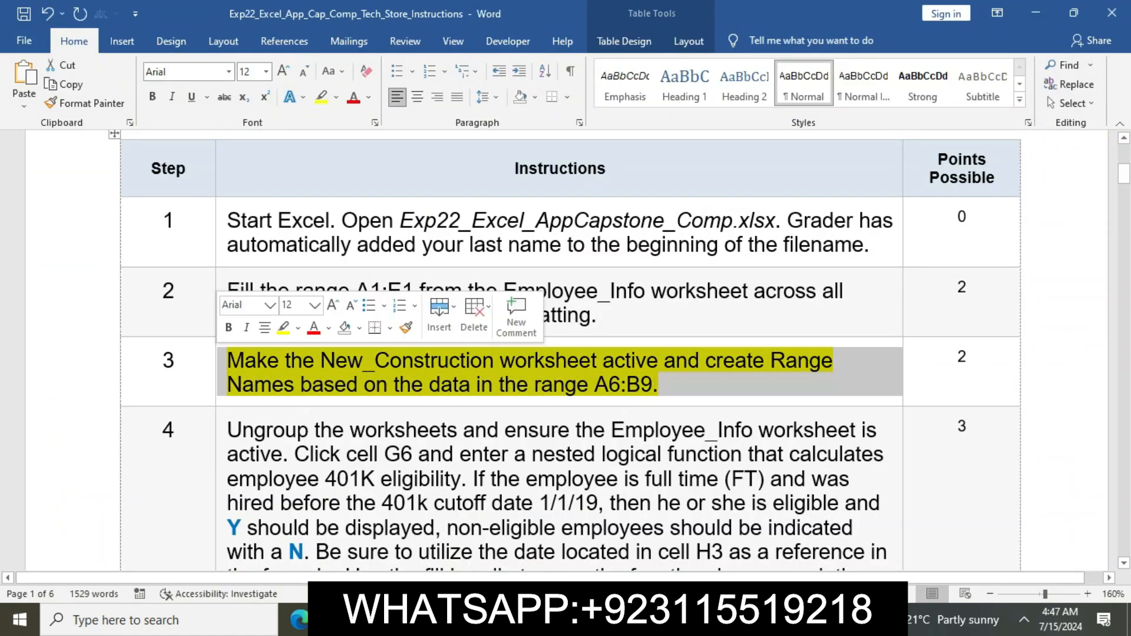
left_click(284, 328)
left_click(663, 385)
- Highlight the entire step 4 instruction in yellow
left_click(369, 454)
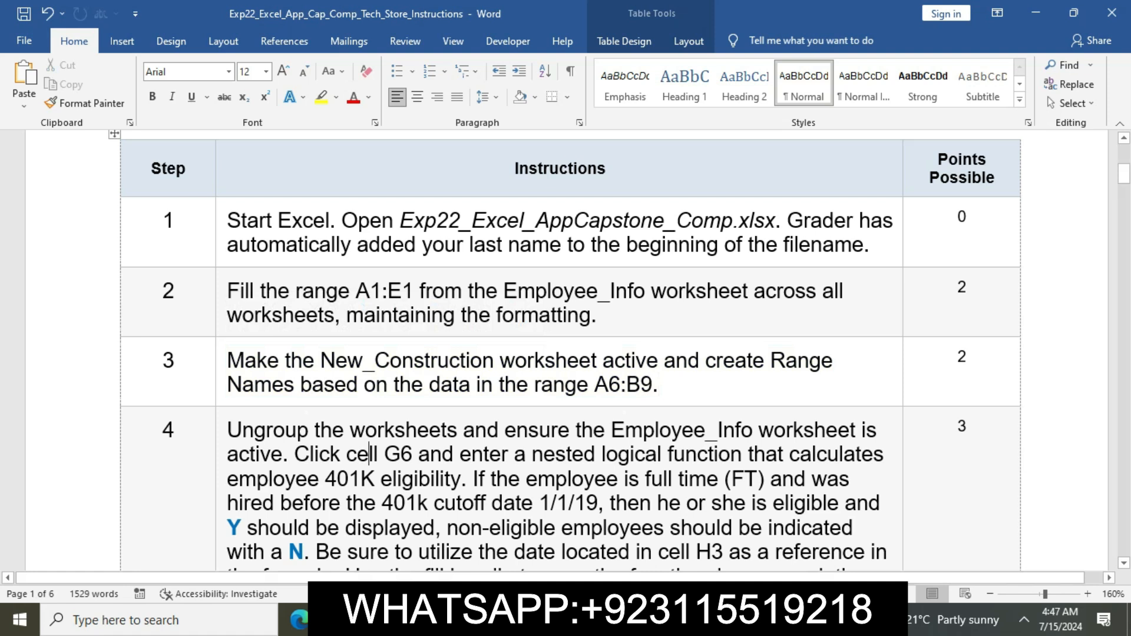
scroll(369, 454, "down", 3)
left_click(223, 307)
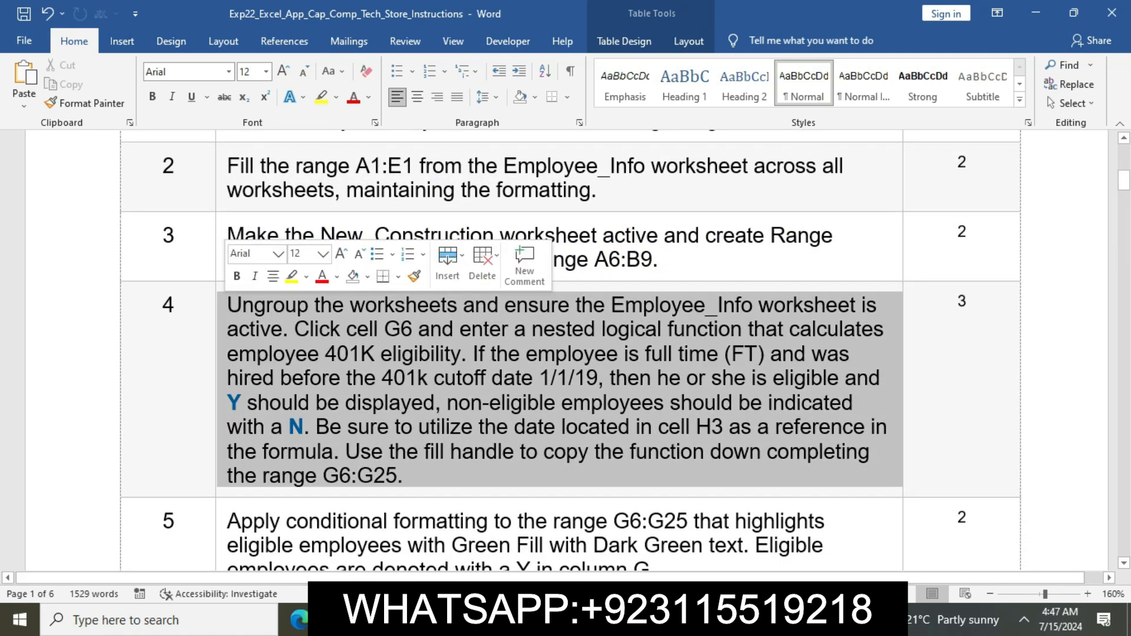
left_click(291, 276)
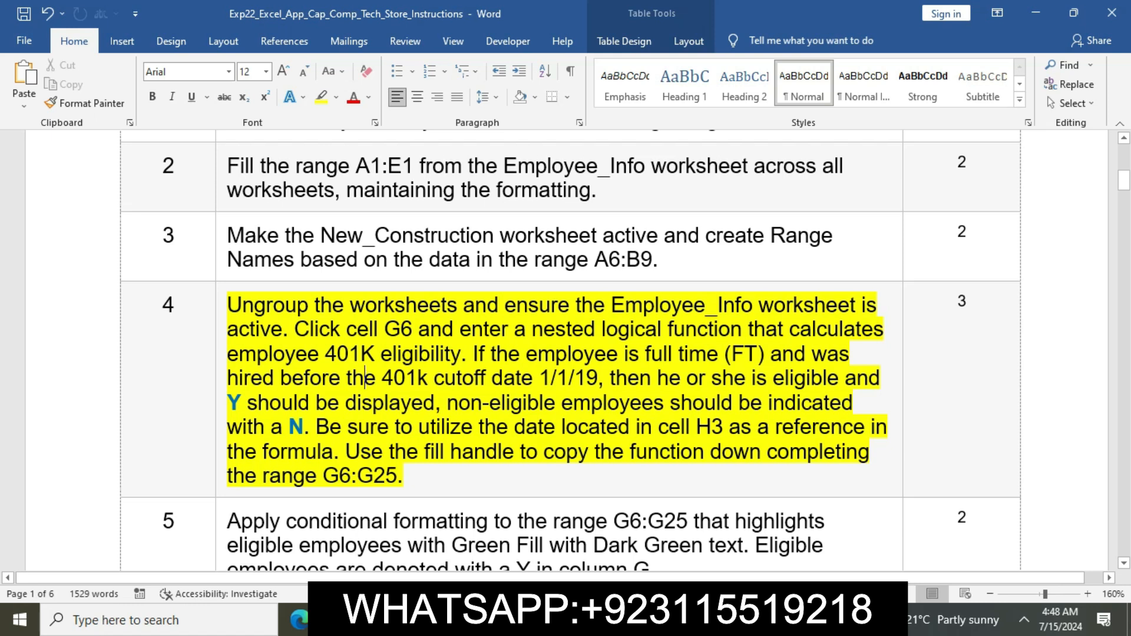
- Mark the ungroup instruction in step 4, then switch to Excel and ungroup the worksheets with Employee_Info active
left_click_drag(228, 305, 462, 305)
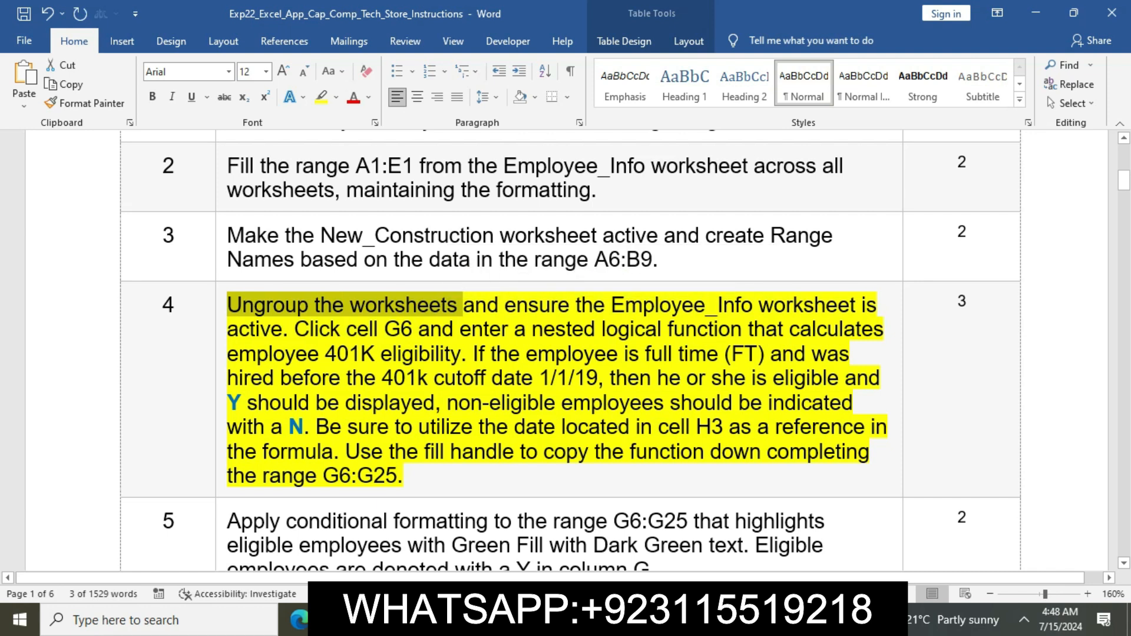
key("alt+Tab")
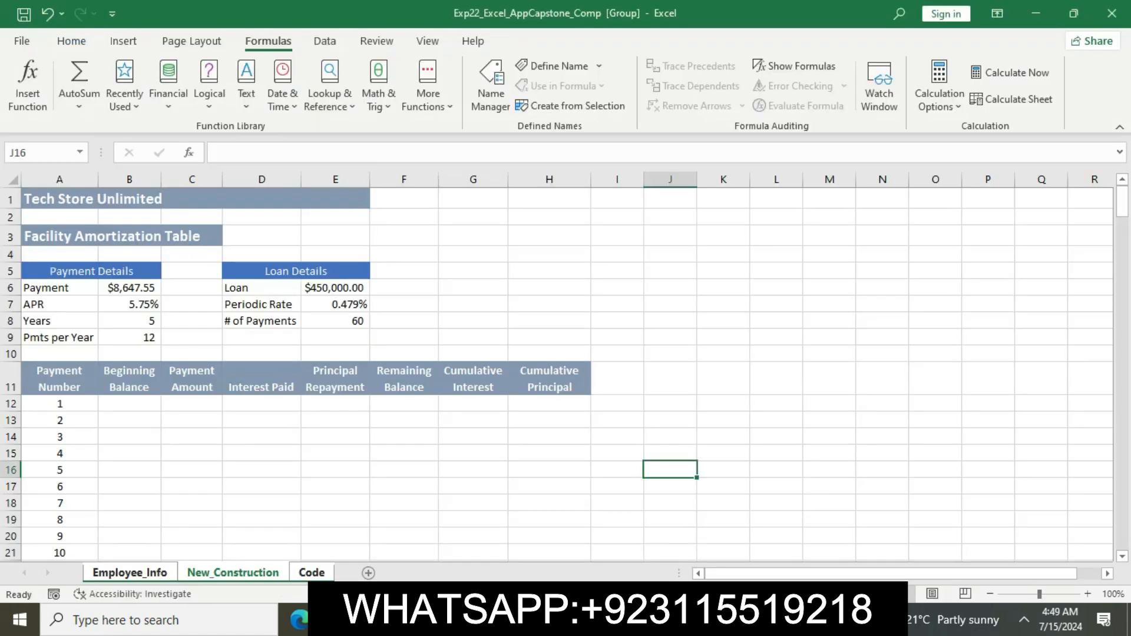
left_click(130, 573)
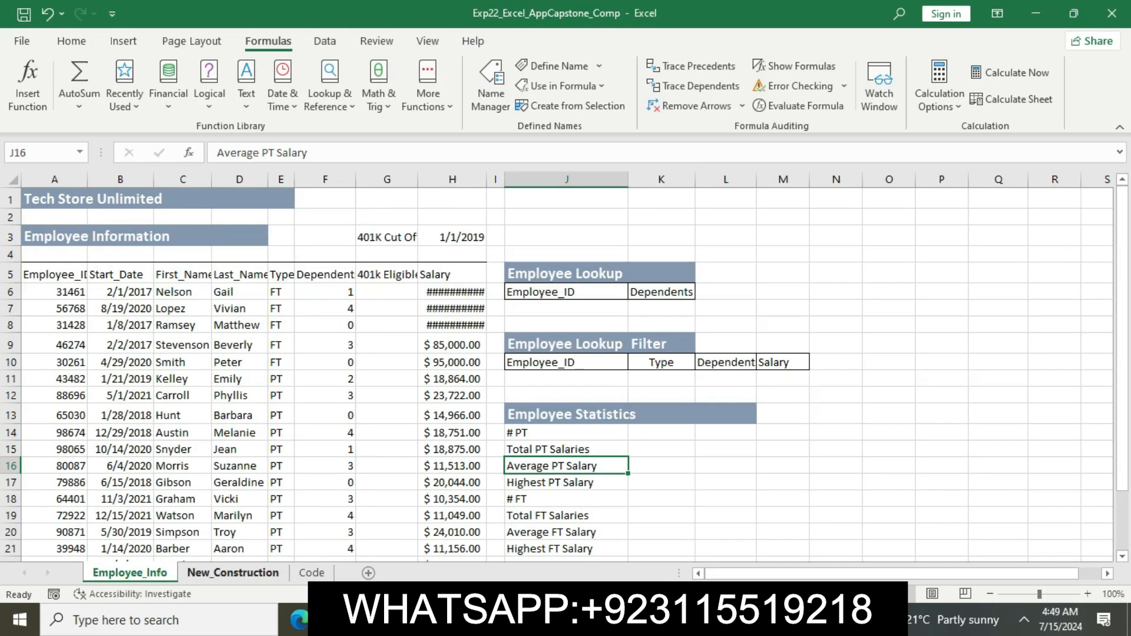
- Return to the Word instructions and review the step 4 requirements for the active worksheet and the nested logical function in G6
key("alt+Tab")
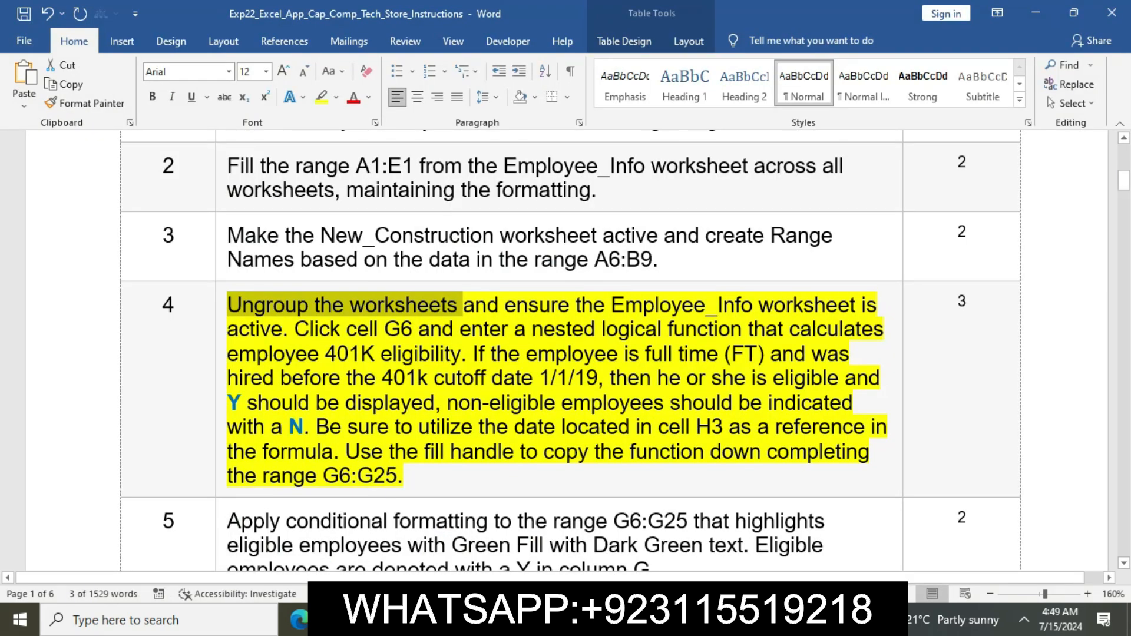
left_click_drag(407, 475, 732, 293)
left_click(706, 354)
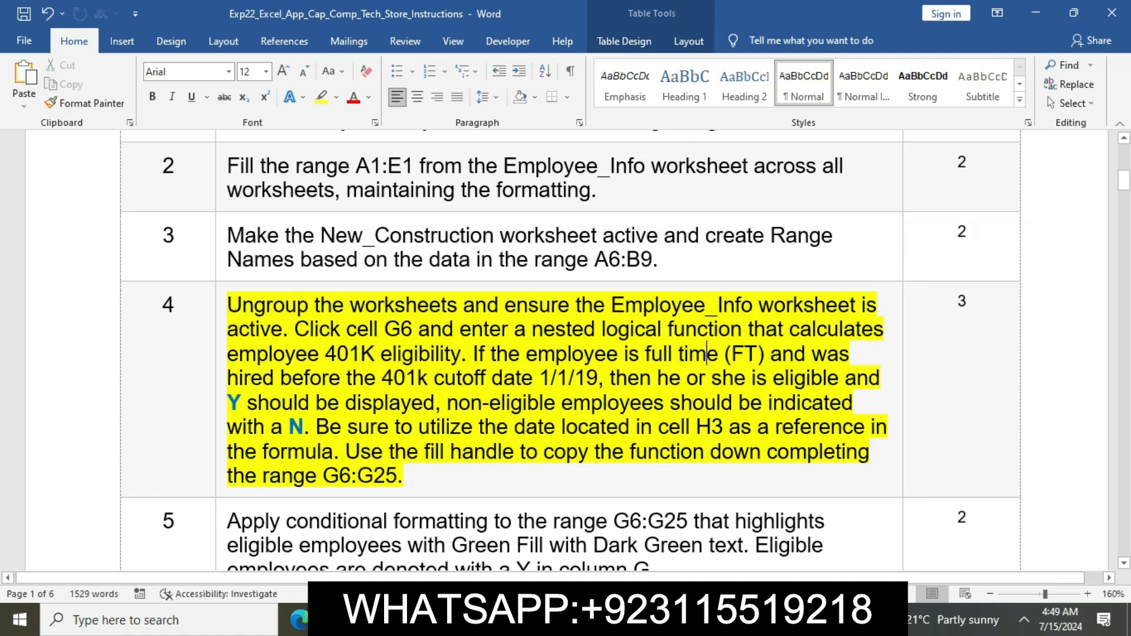
left_click_drag(468, 304, 860, 305)
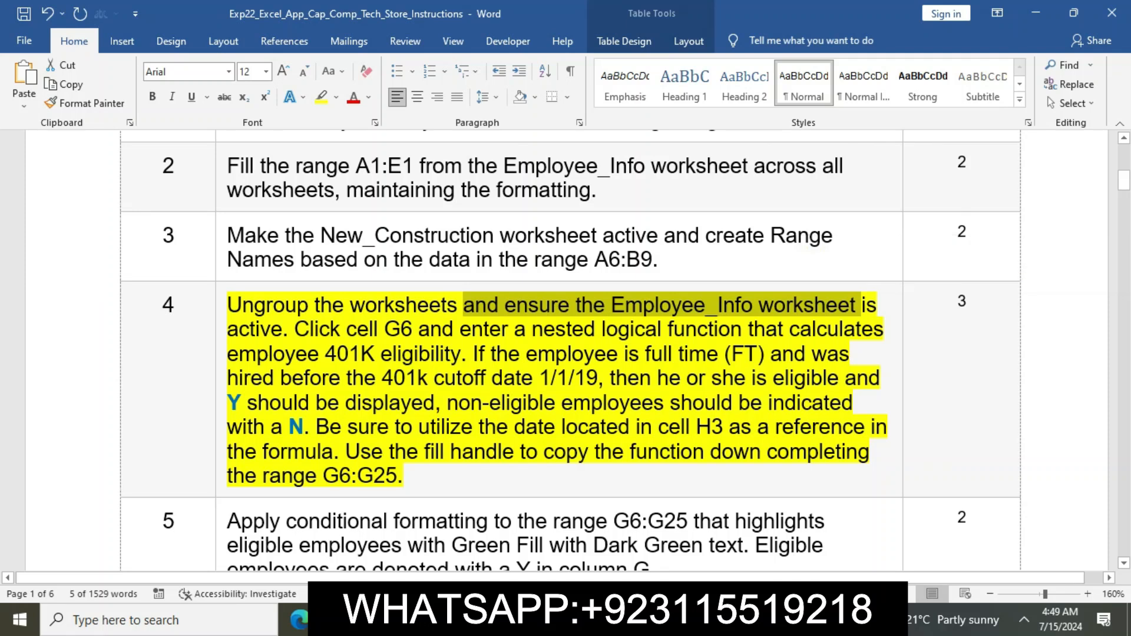
key("alt+Tab")
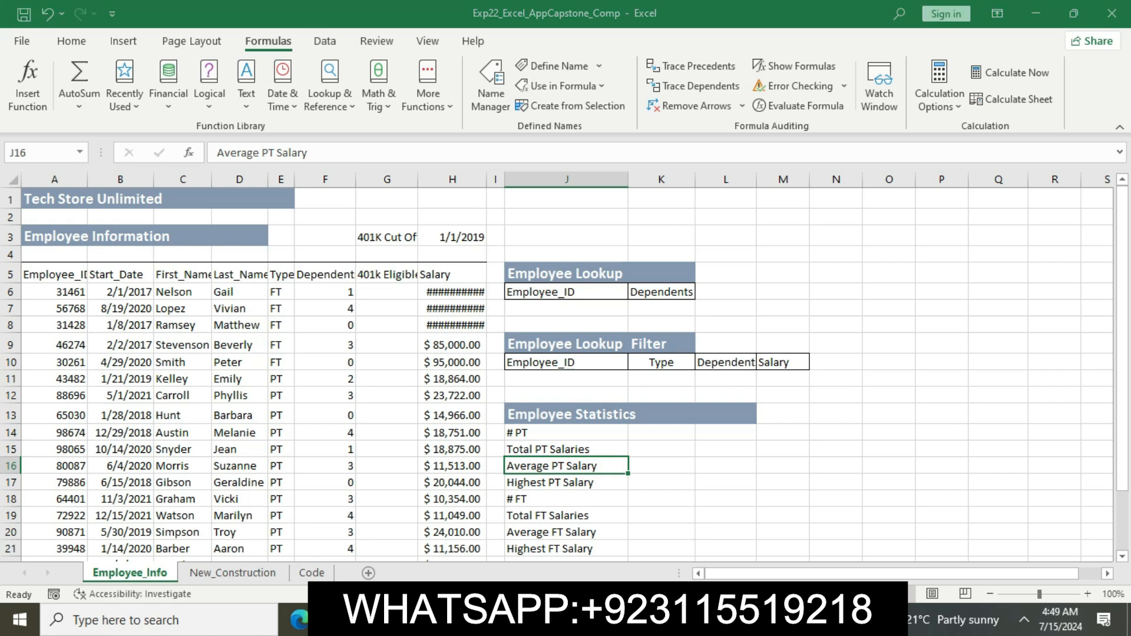
key("alt+Tab")
left_click_drag(294, 329, 745, 329)
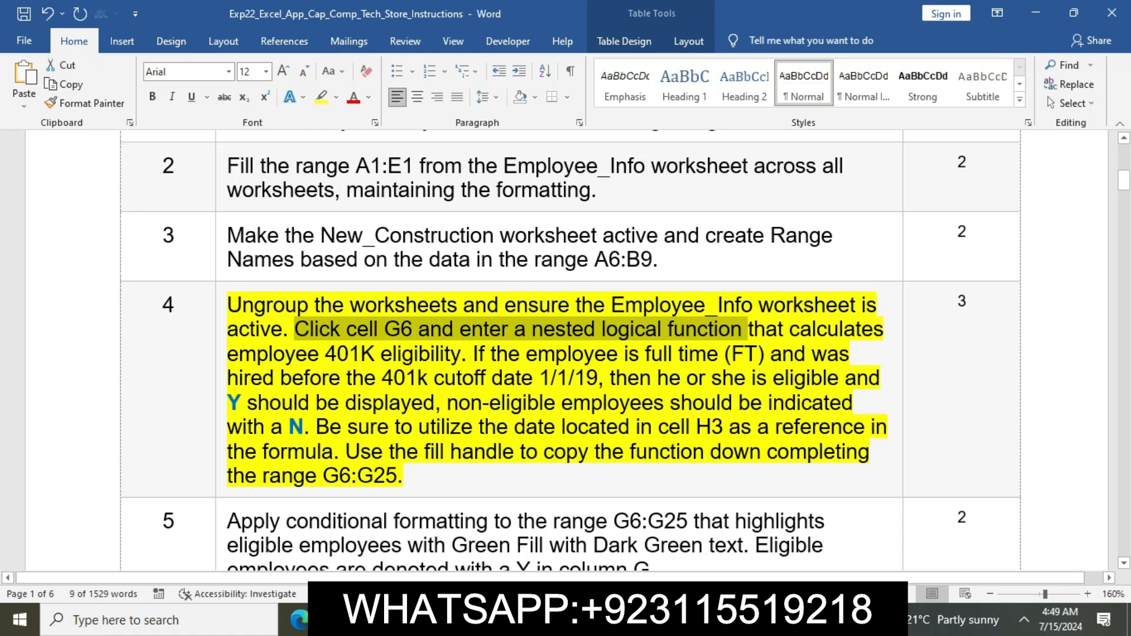
left_click(294, 329)
left_click_drag(295, 330, 342, 451)
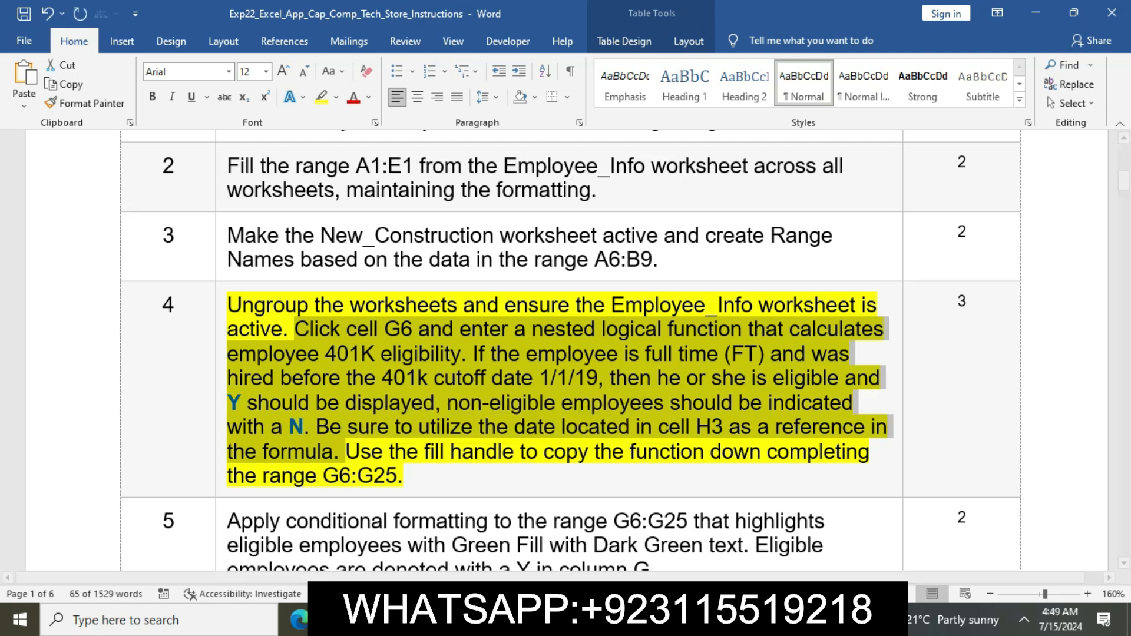
- Switch to Excel and enter =IF(AND(E6="FT",B6<$H$3),"Y","N") in cell G6 of Employee_Info
key("alt+Tab")
left_click(386, 292)
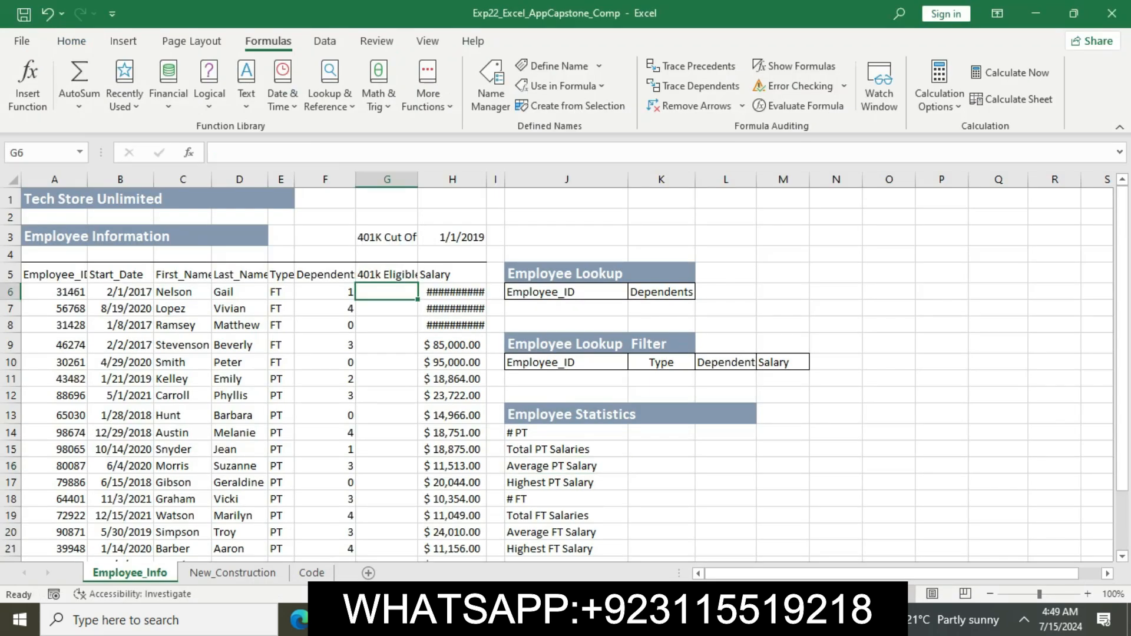
type("=")
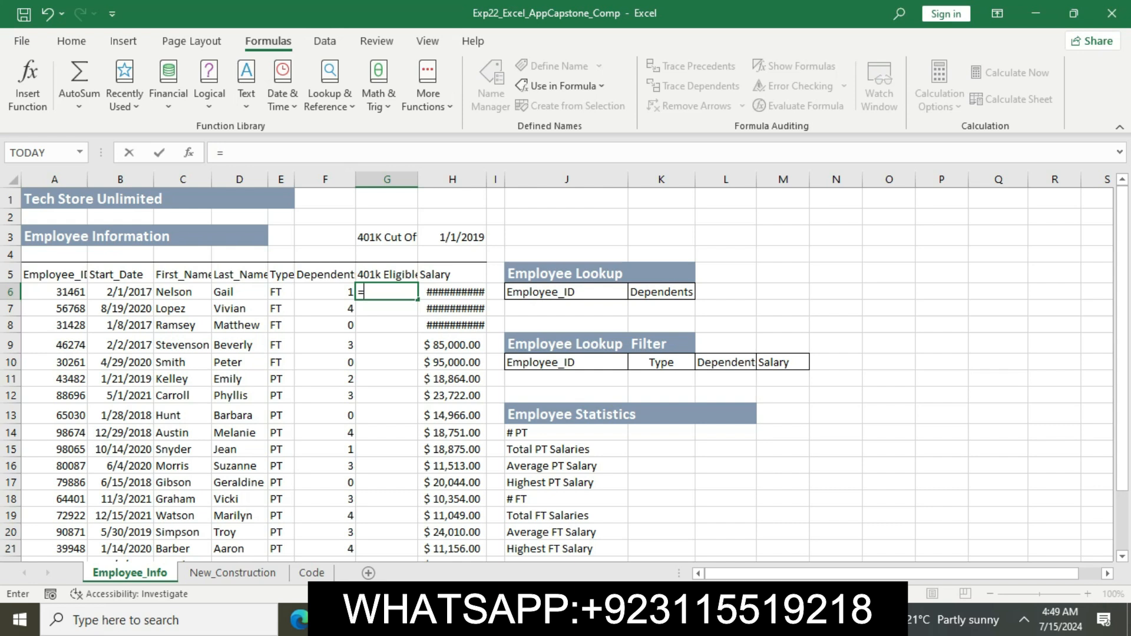
type("IF(")
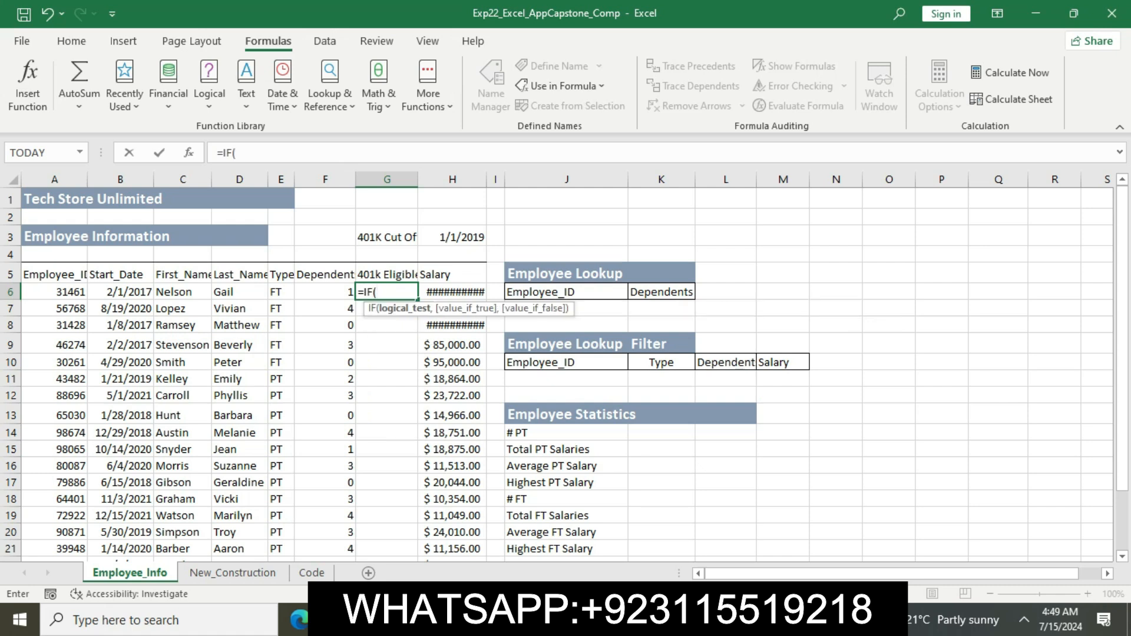
type("AND(")
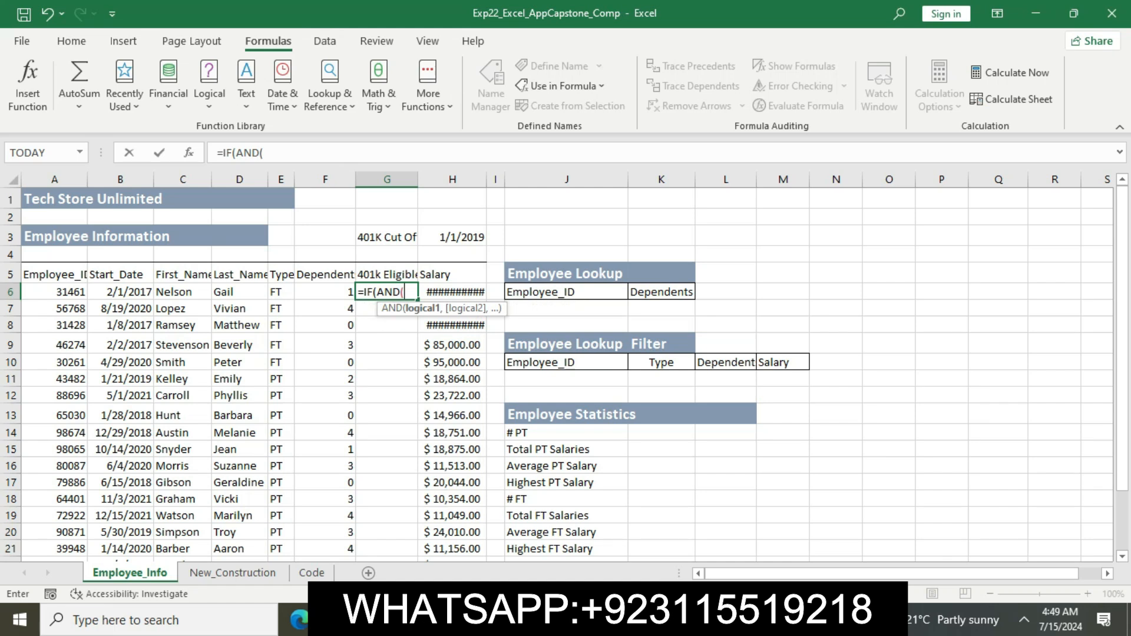
type("6")
key("BackSpace")
type("E6")
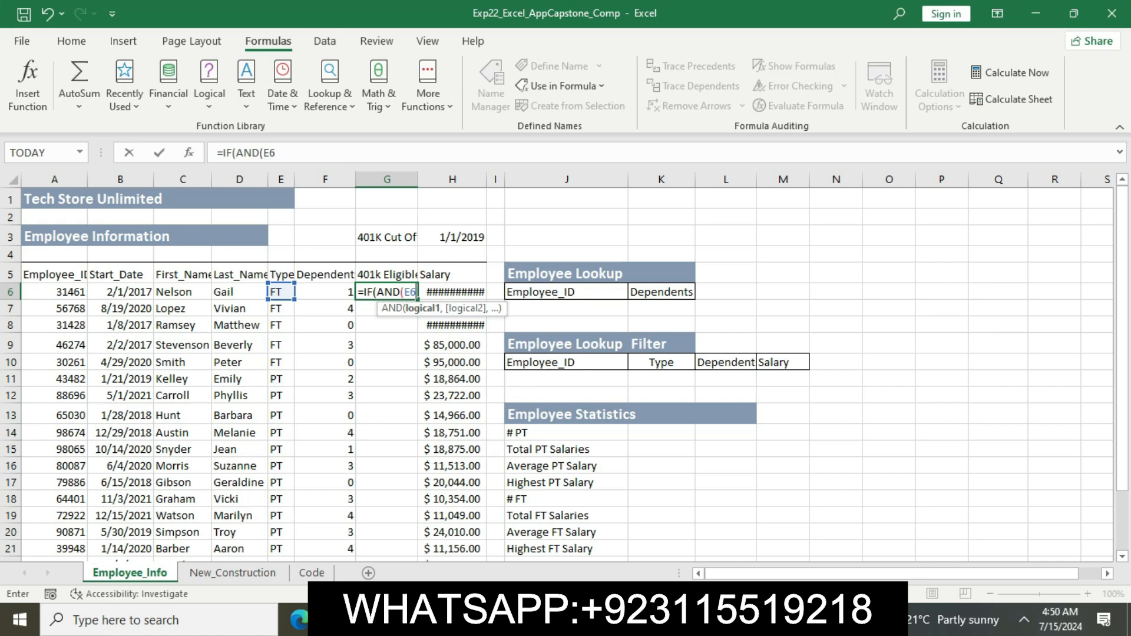
type("=\"FT")
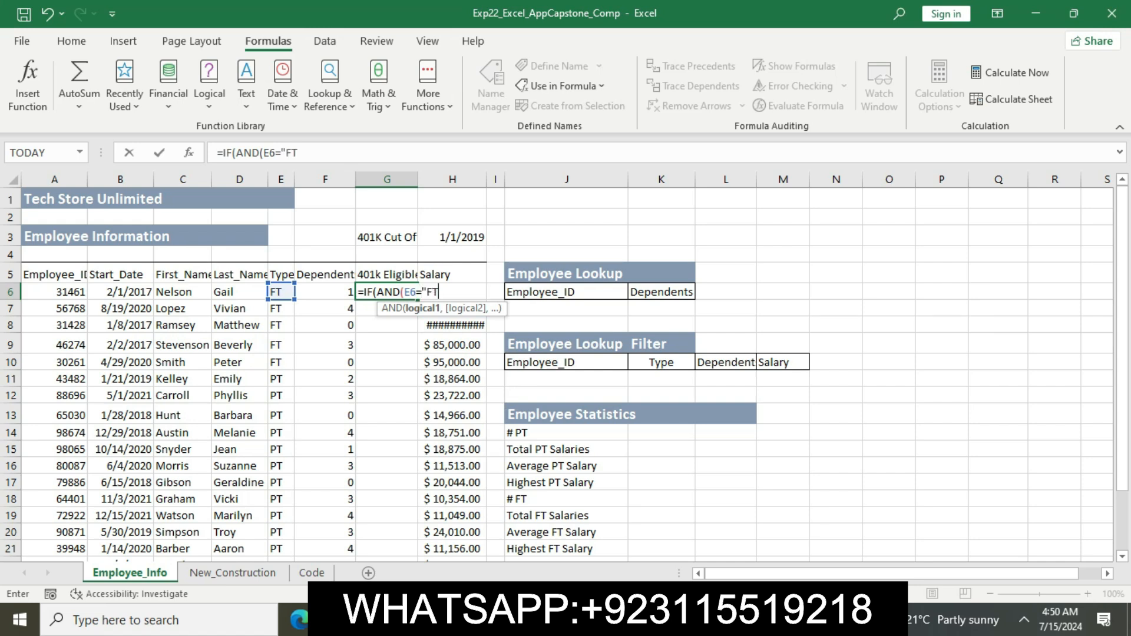
type("\",")
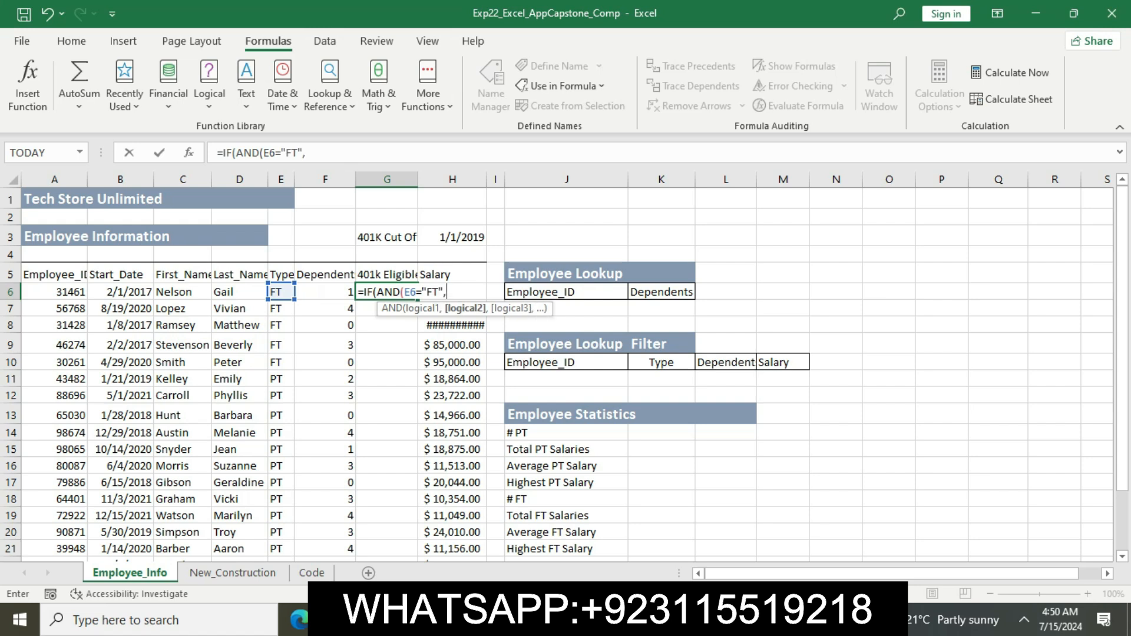
type("B6")
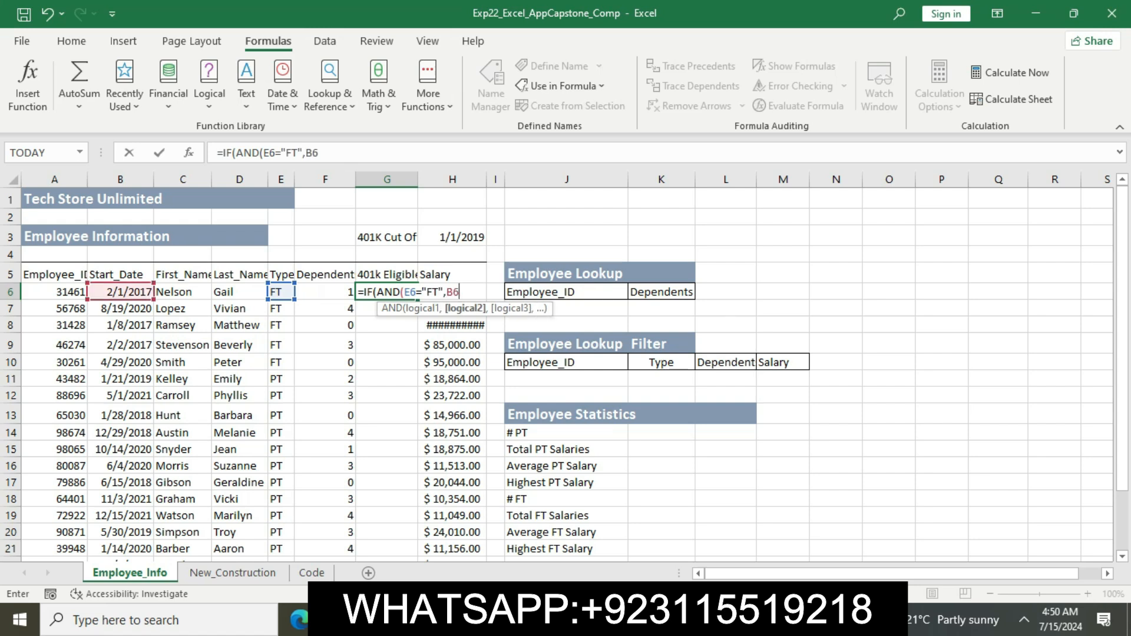
type("<$H$3")
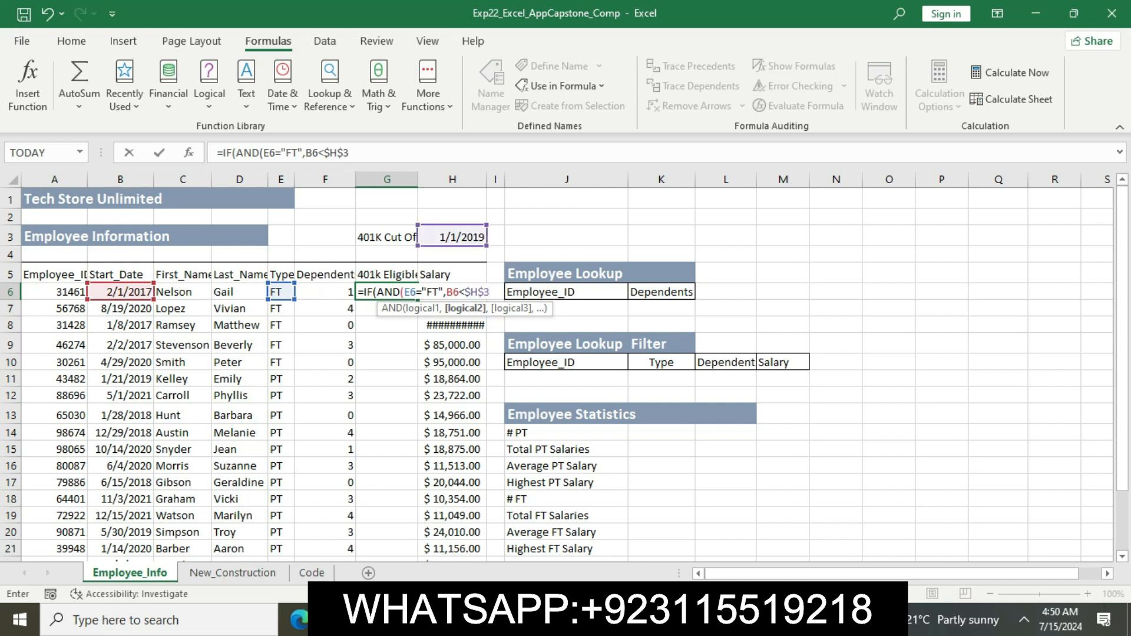
type("),\"")
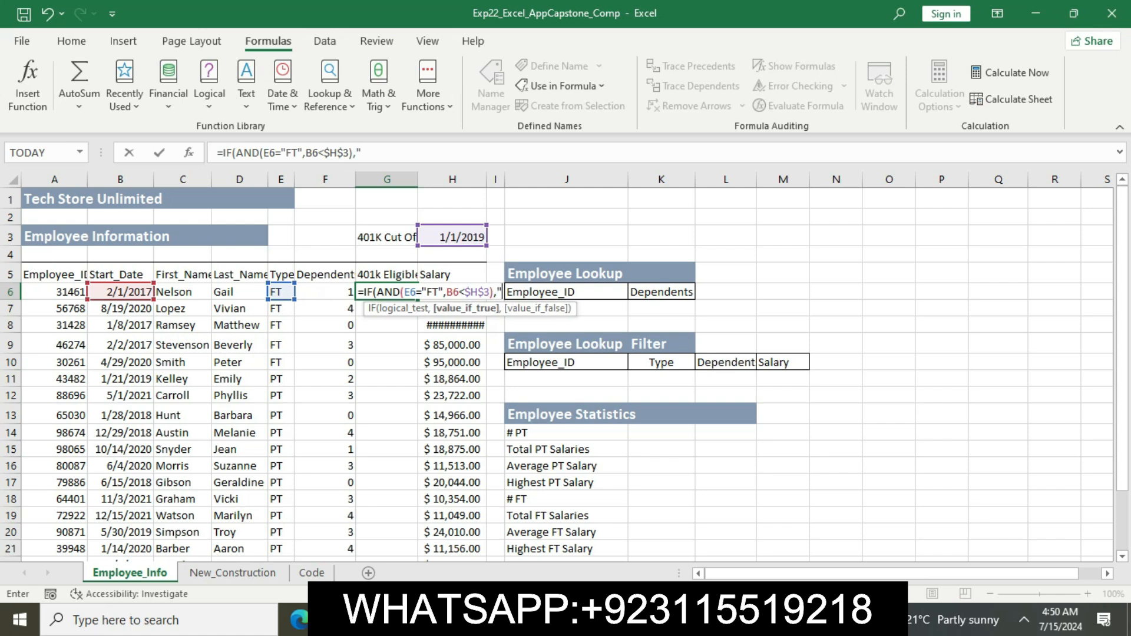
type("Y\",\"N")
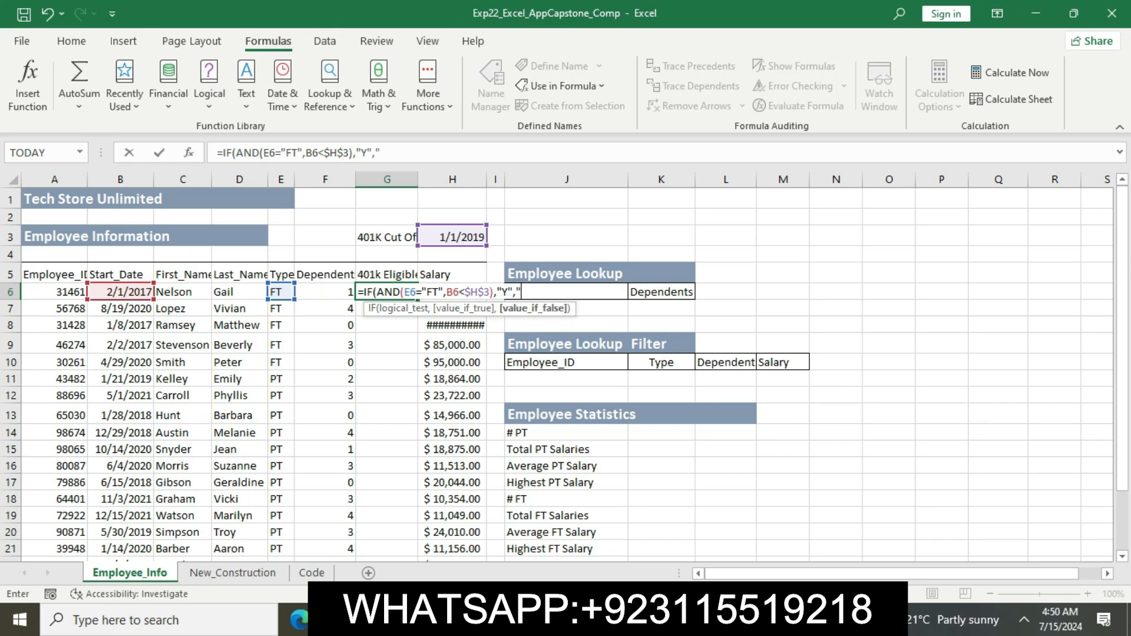
type("\")")
key("Return")
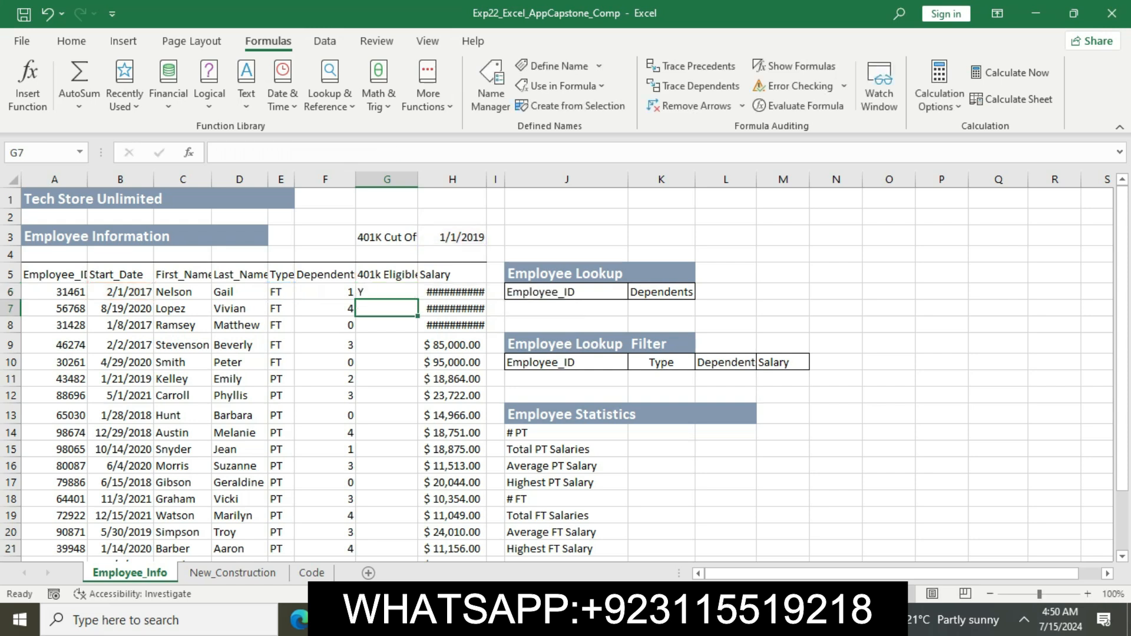
- Consult the fill handle instruction in Word, then copy the G6 formula down through G25 in Excel
key("alt+Tab")
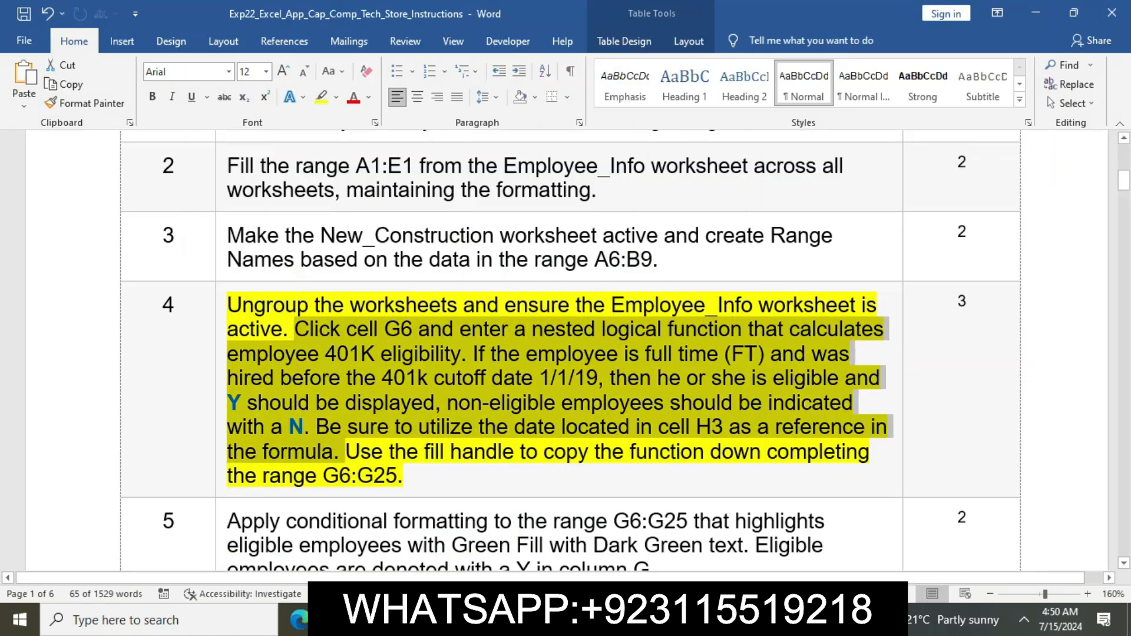
left_click(497, 427)
left_click(346, 451)
key("ctrl+shift+Down")
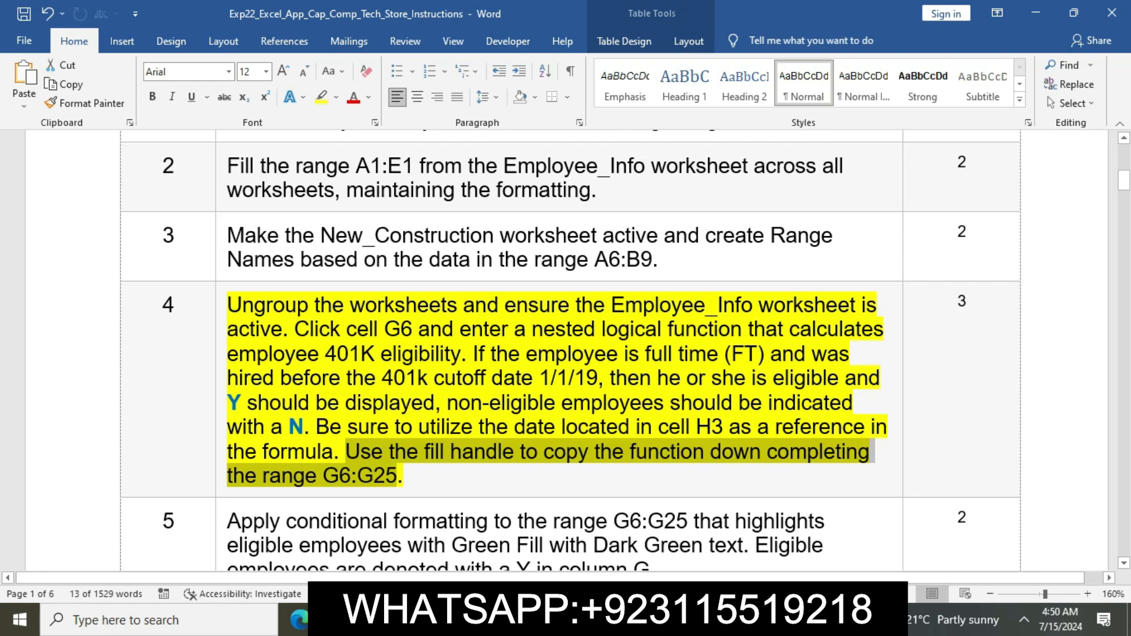
key("alt+Tab")
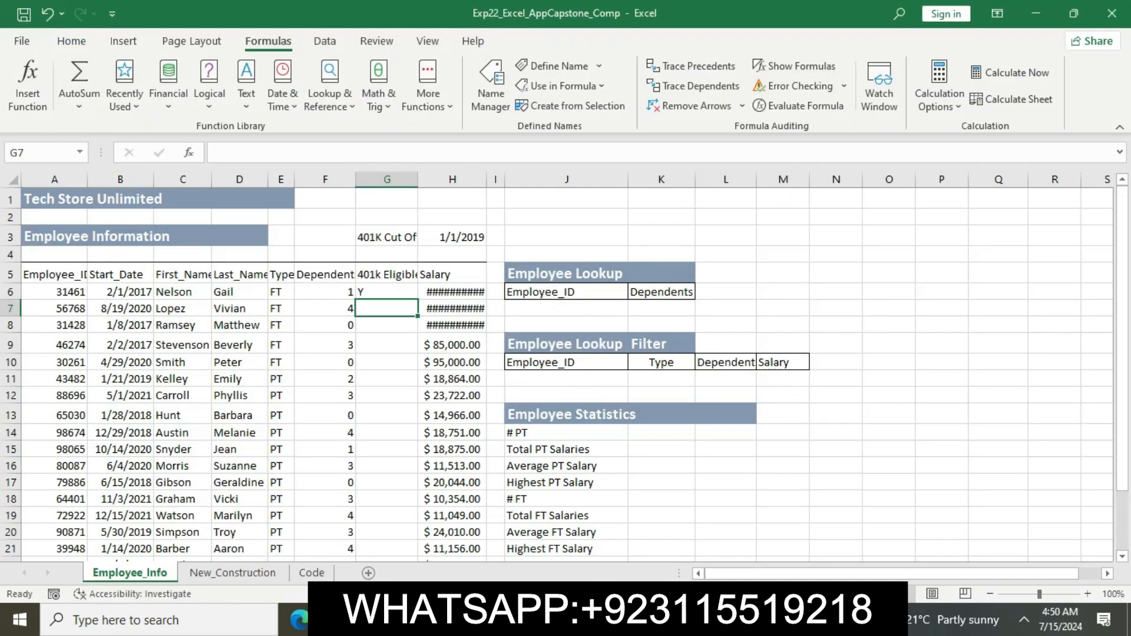
left_click(386, 292)
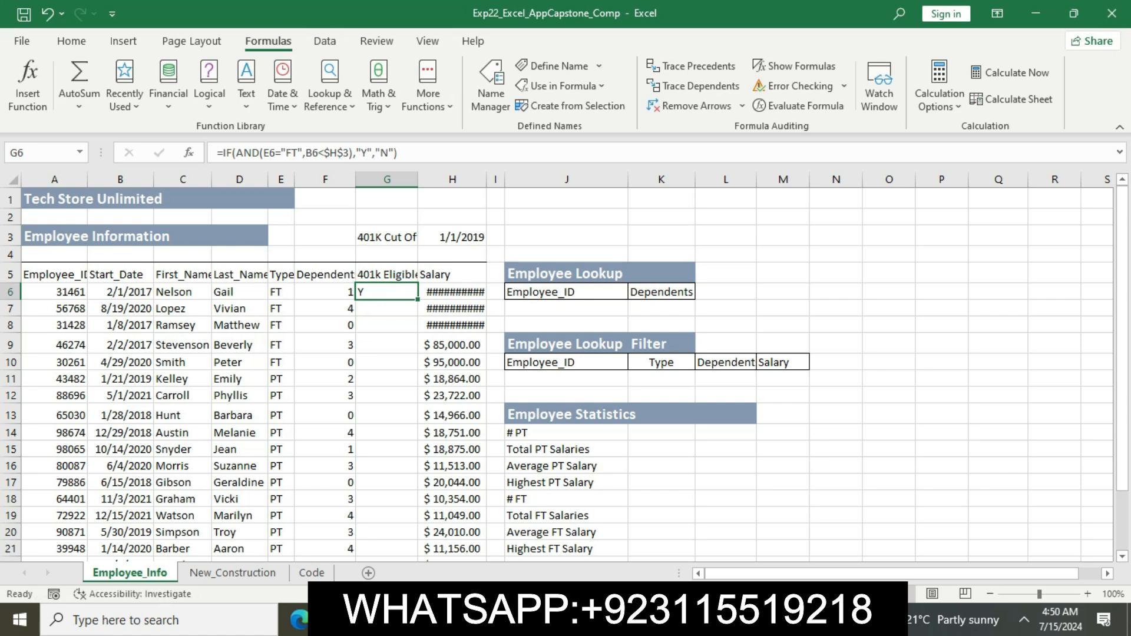
left_click_drag(417, 299, 413, 511)
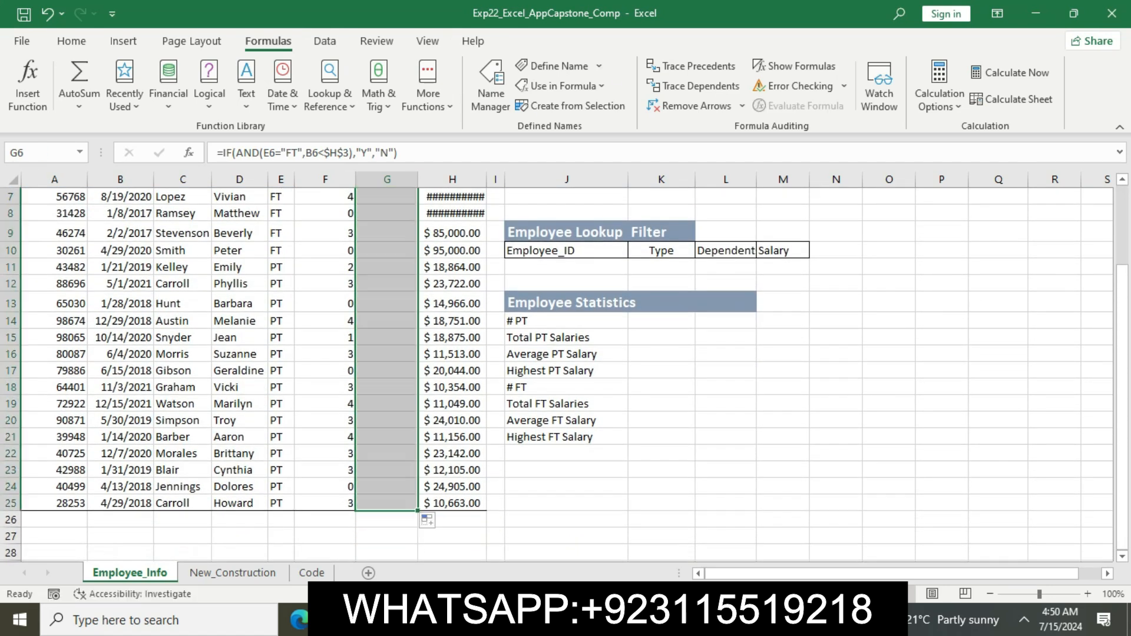
left_click(566, 519)
scroll(556, 377, "up", 2)
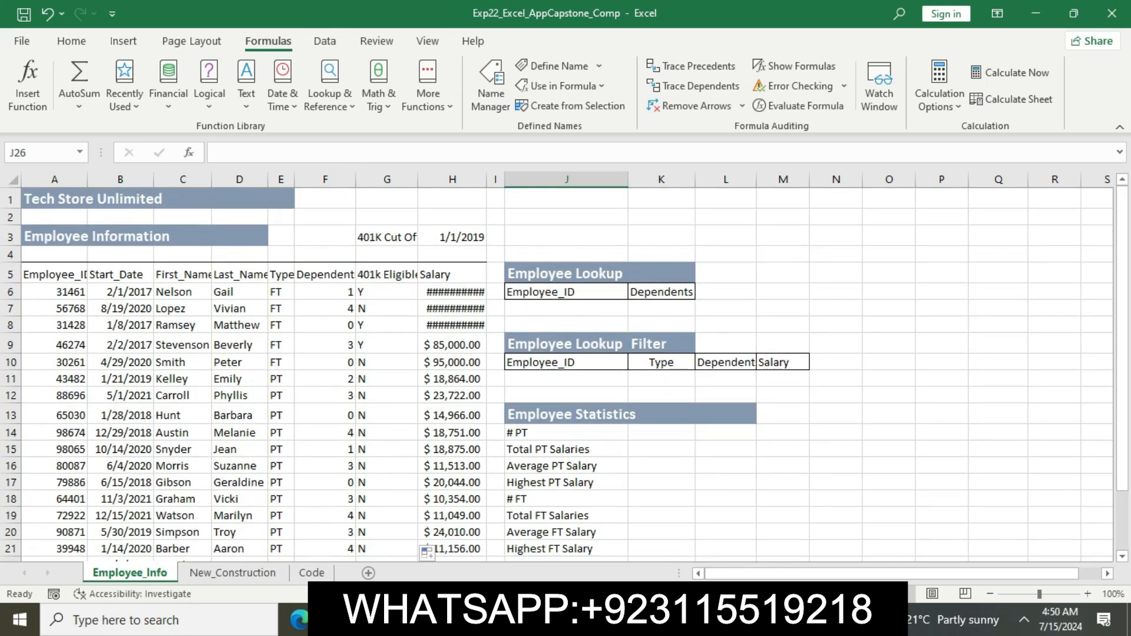
- Switch to the Word instructions and remove the yellow highlight from the step 4 instruction
key("alt+Tab")
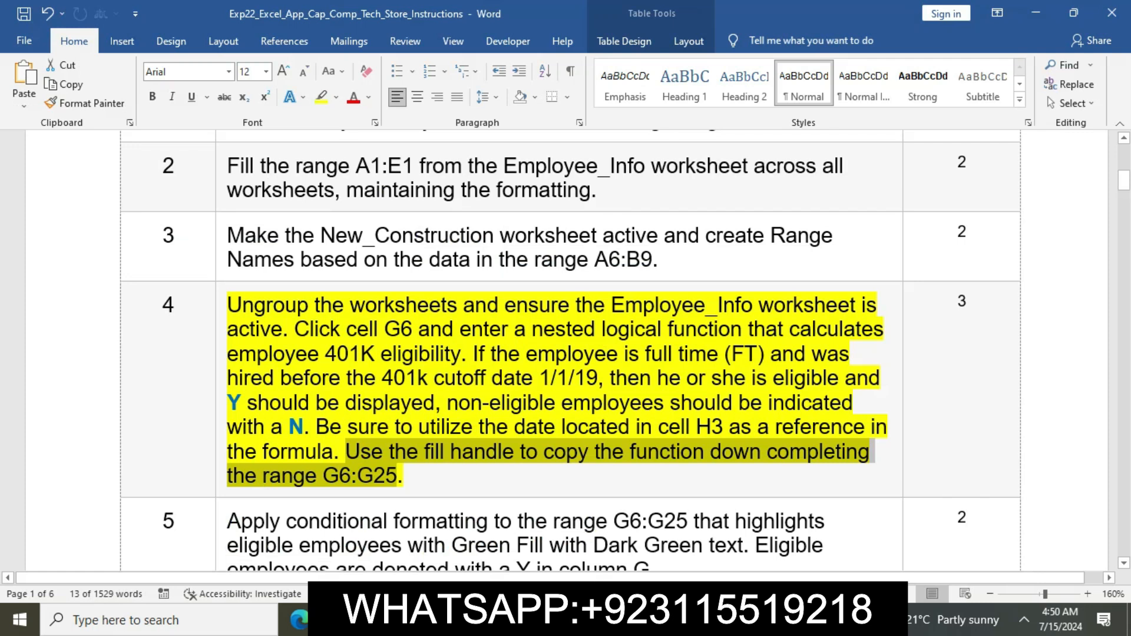
left_click(525, 451)
triple_click(526, 452)
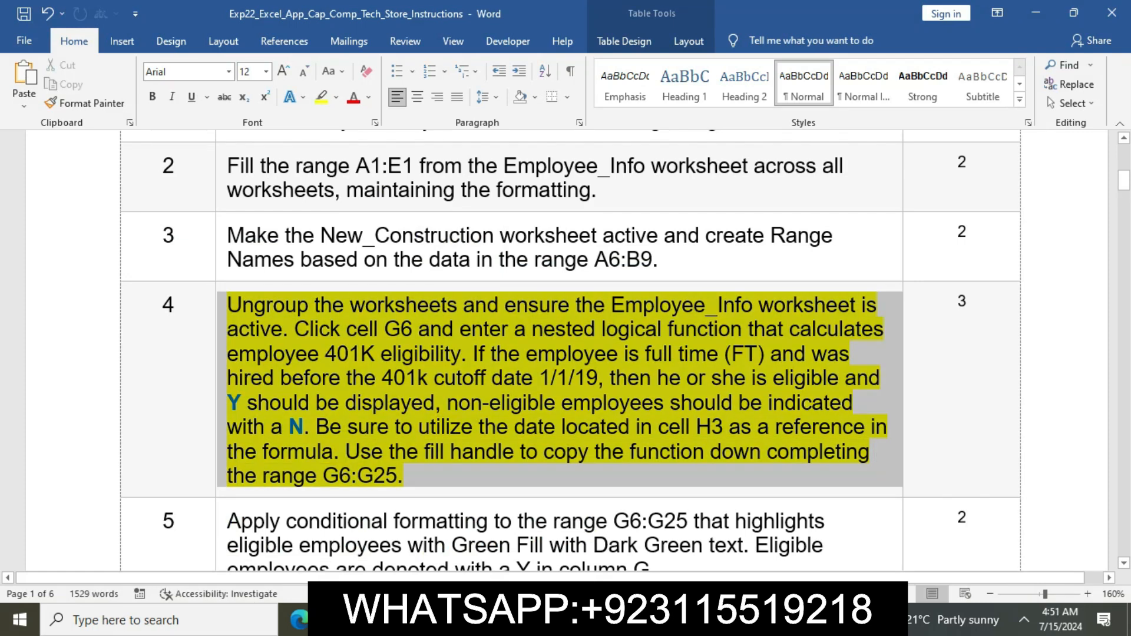
left_click(290, 280)
left_click(439, 475)
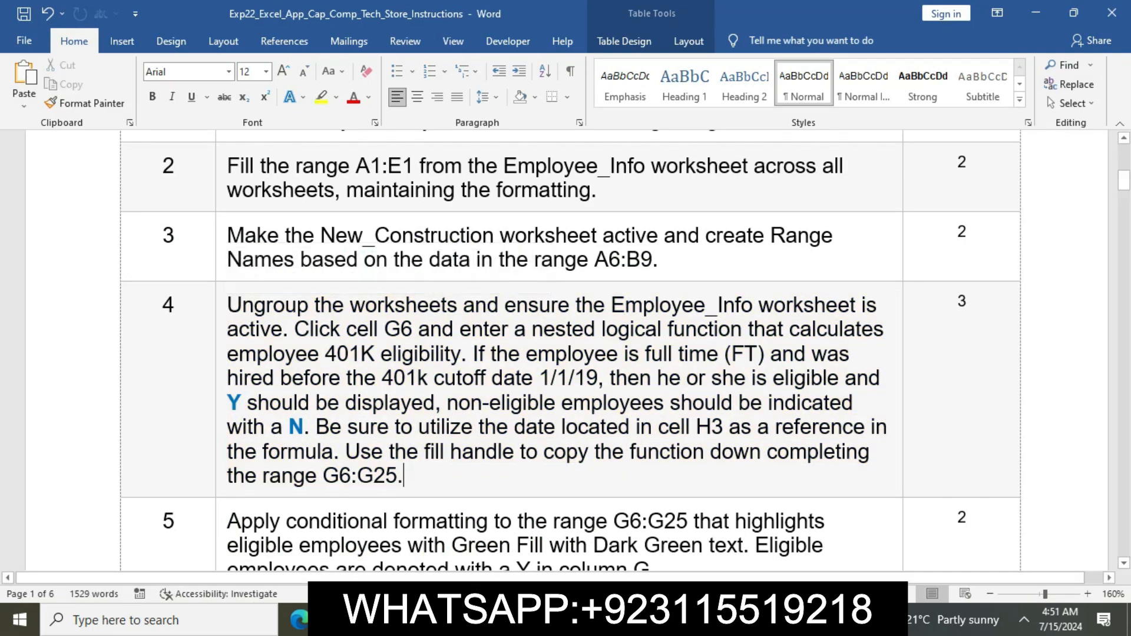
- Highlight the step 5 conditional formatting instruction in yellow in Word and copy its range reference G6:G25
scroll(566, 348, "down", 3)
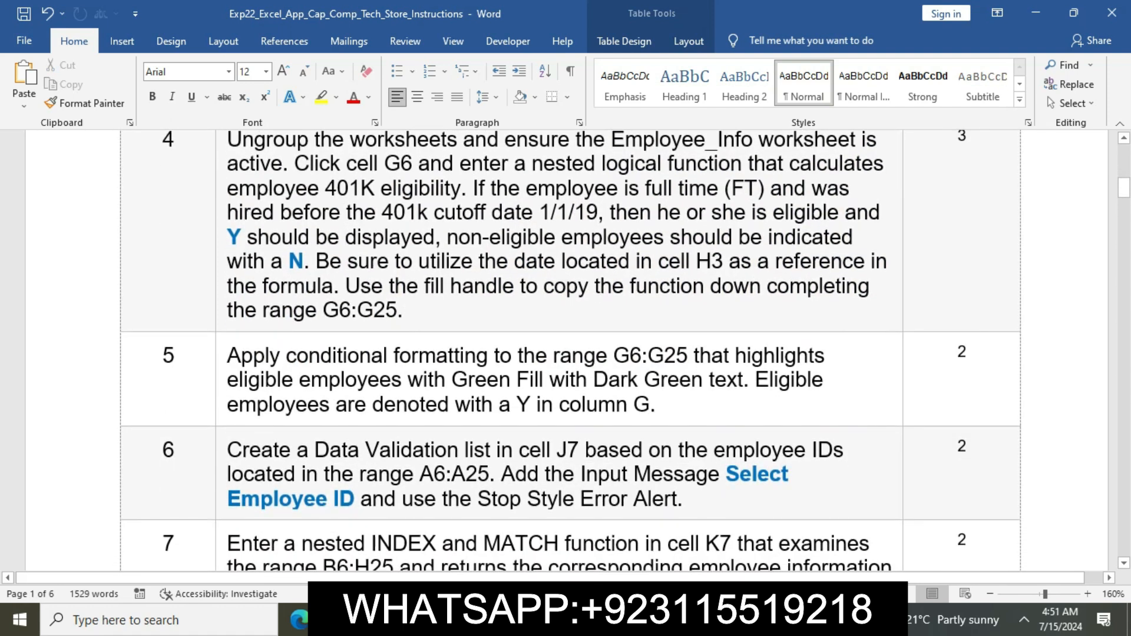
left_click(221, 360)
left_click(290, 335)
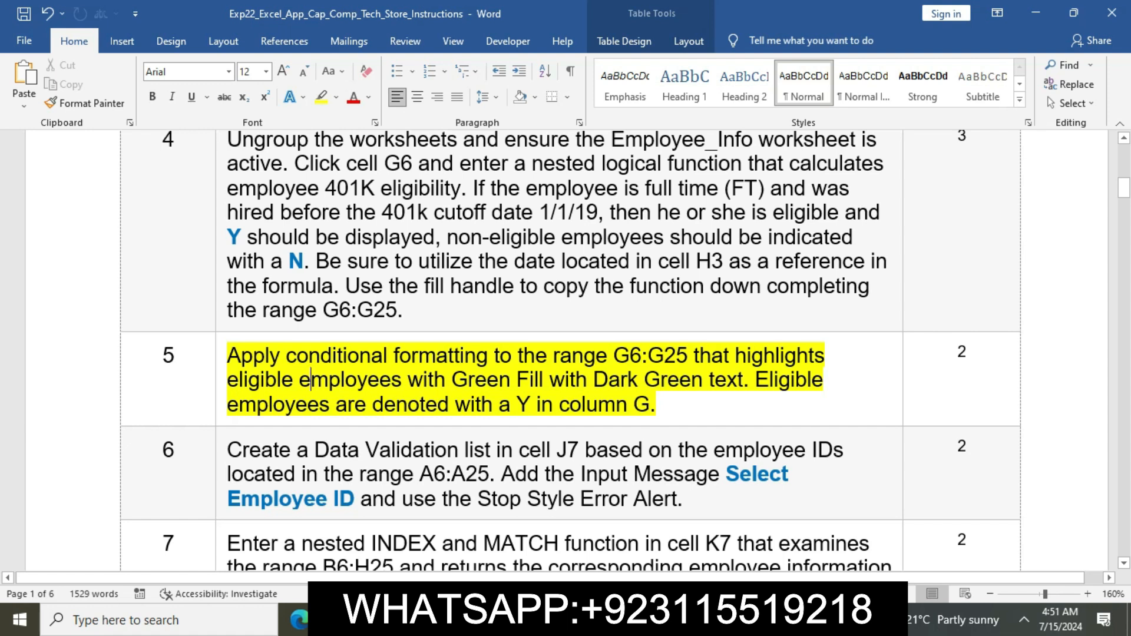
left_click_drag(227, 355, 493, 355)
left_click_drag(614, 356, 687, 357)
key("ctrl+c")
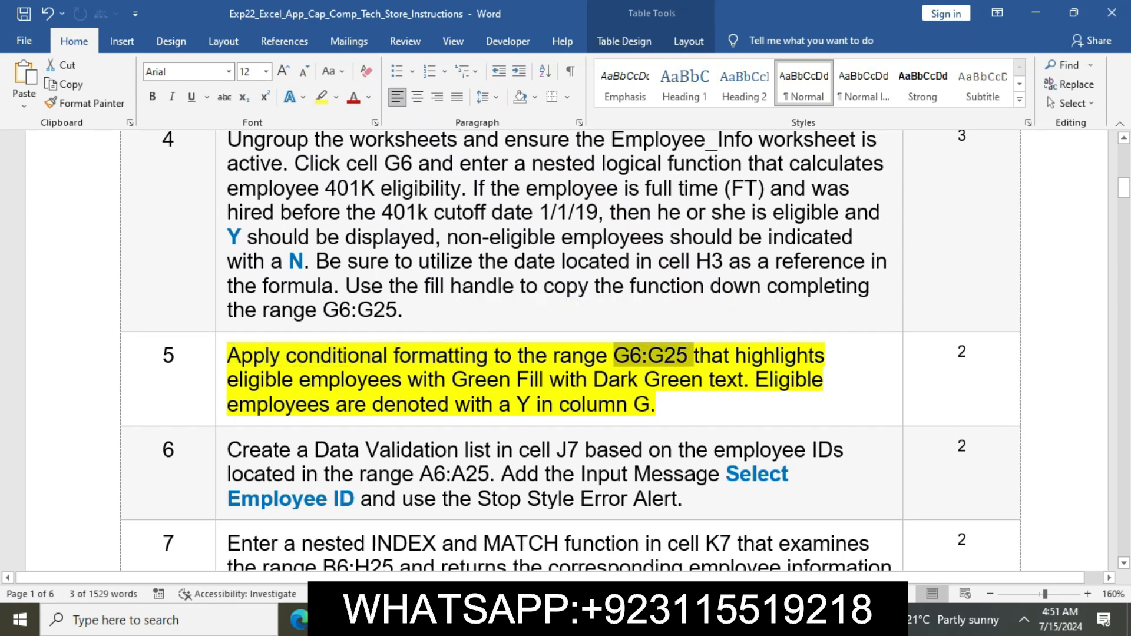
left_click(544, 380)
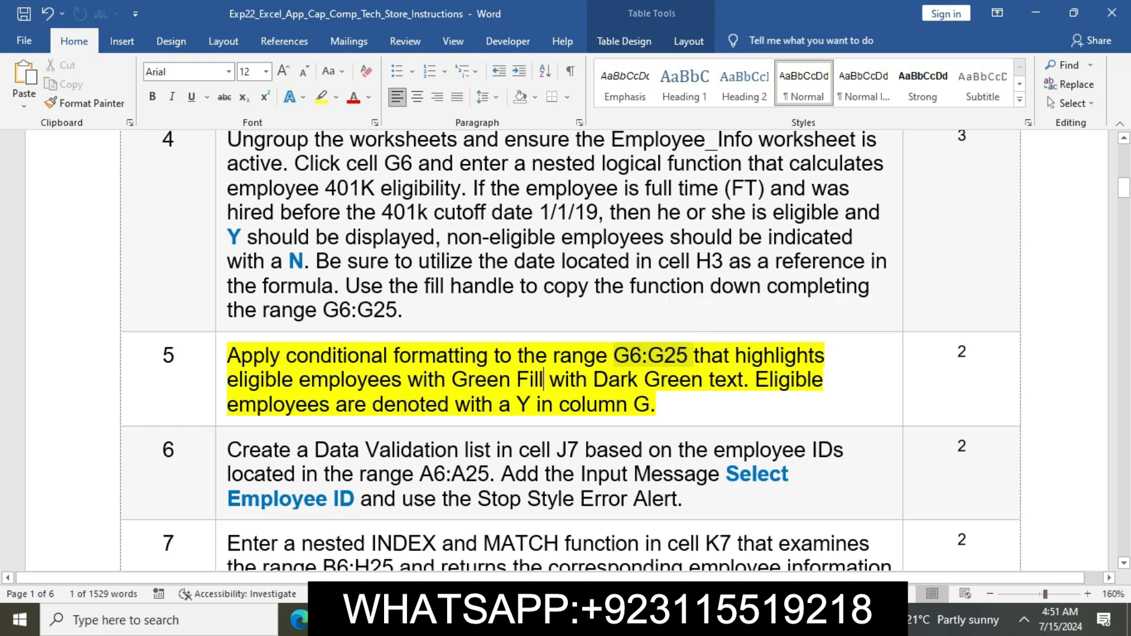
left_click_drag(227, 355, 655, 404)
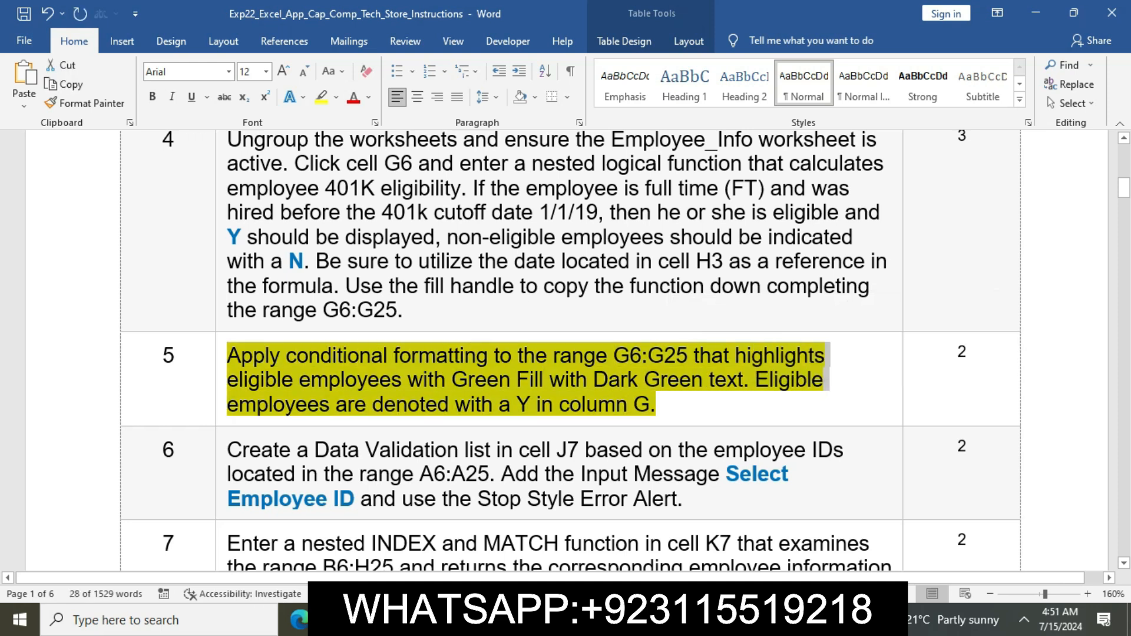
- Switch to Excel and open a Text That Contains highlighting rule for the range G6:G25 of Employee_Info
key("alt+Tab")
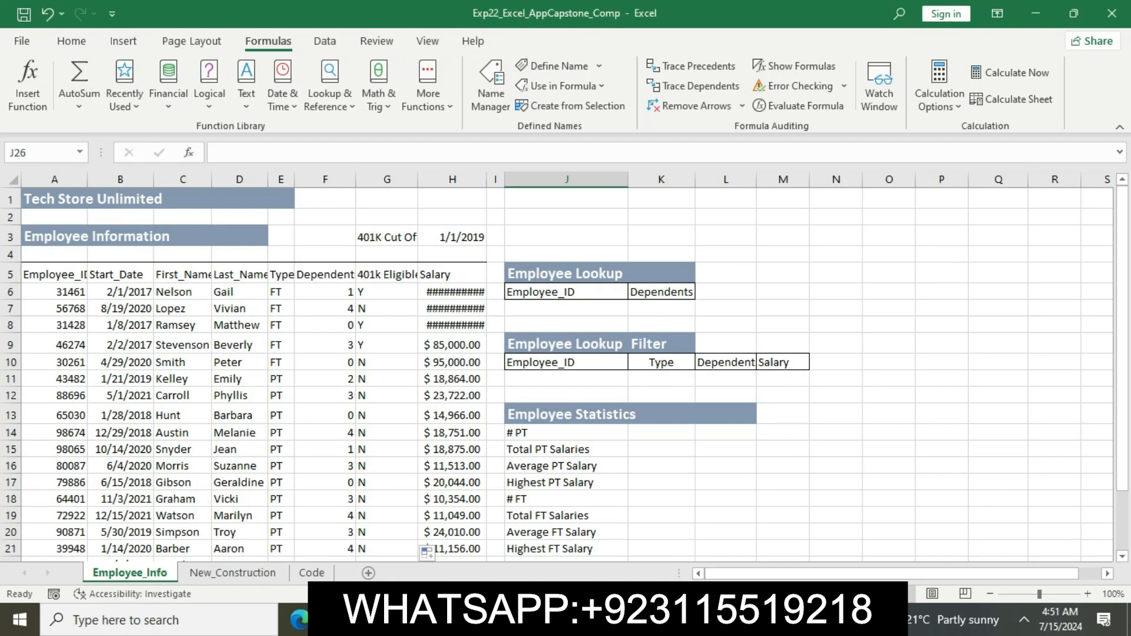
left_click(23, 152)
key("ctrl+v")
left_click(387, 292)
key("ctrl+shift+Down")
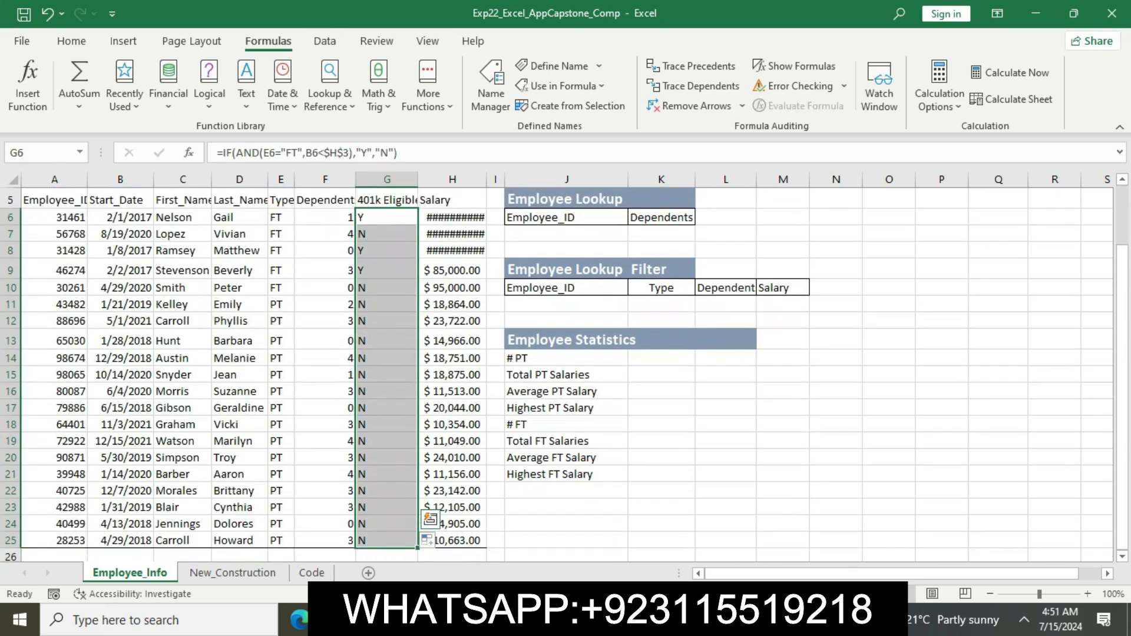
left_click(72, 40)
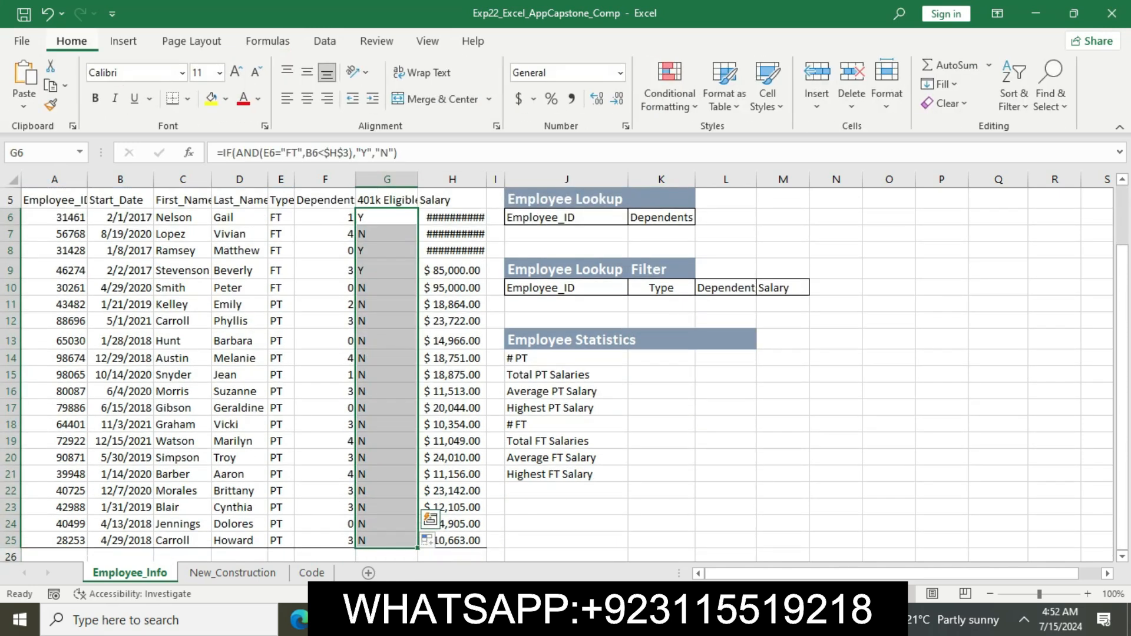
left_click(670, 88)
mouse_move(730, 140)
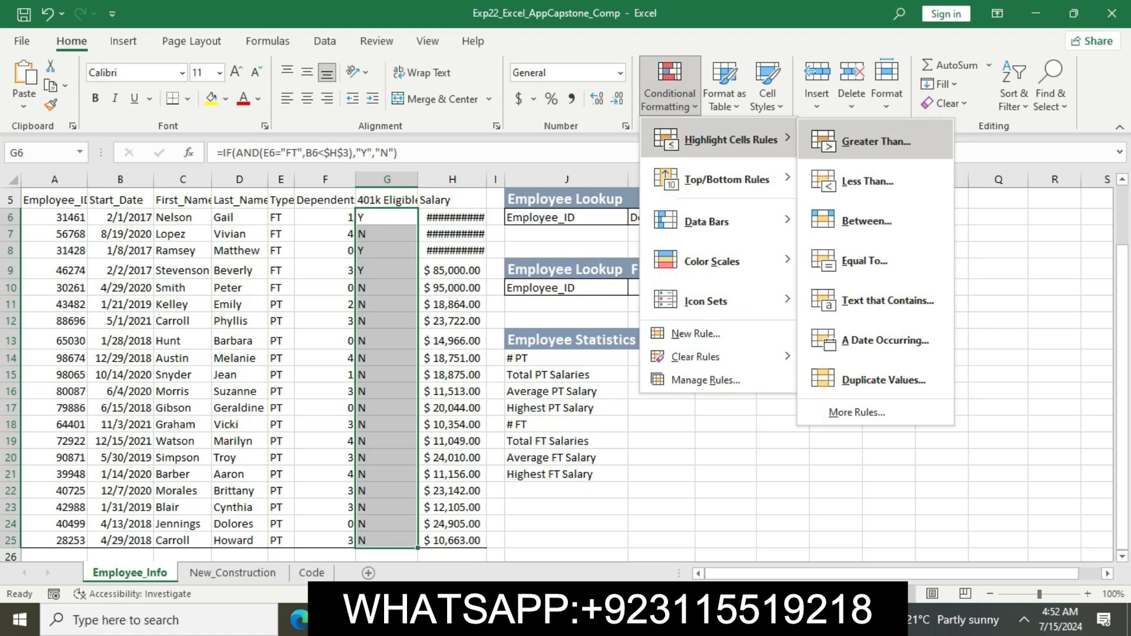
left_click(887, 300)
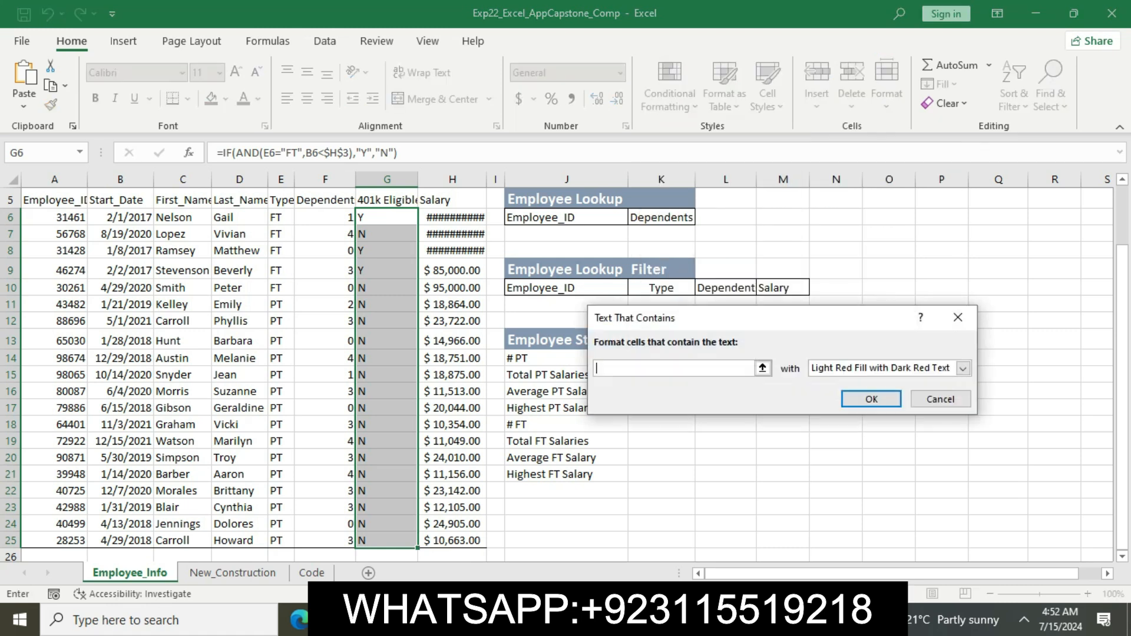
- Check the step 5 instruction in Word, then apply the rule in Excel for cells containing Y, using Green Fill with Dark Green Text
key("alt+Tab")
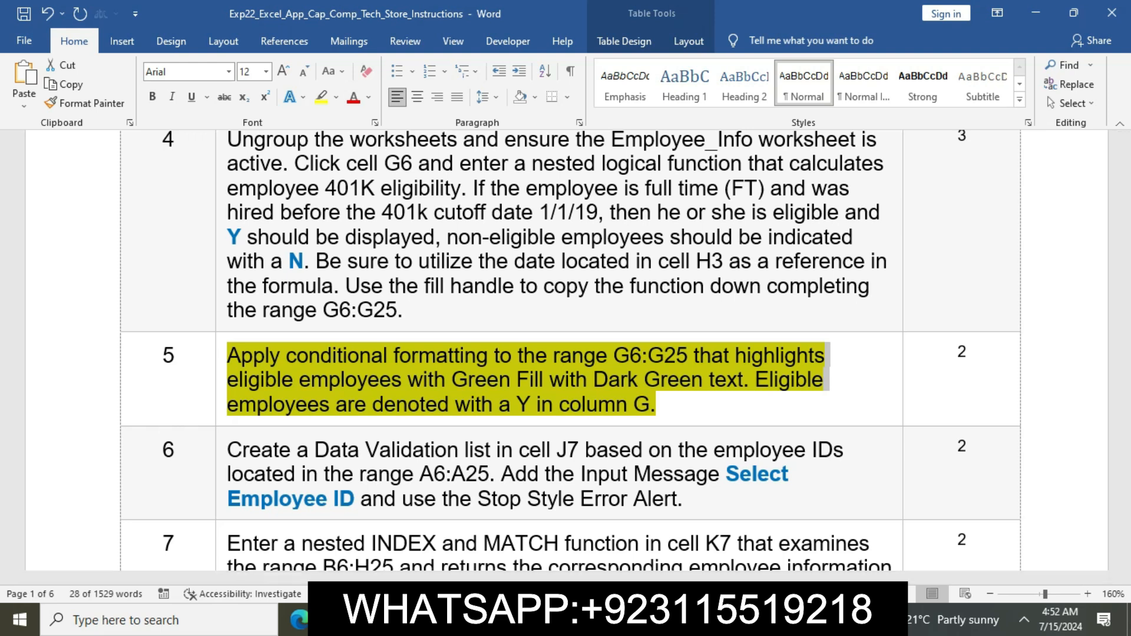
key("alt+Tab")
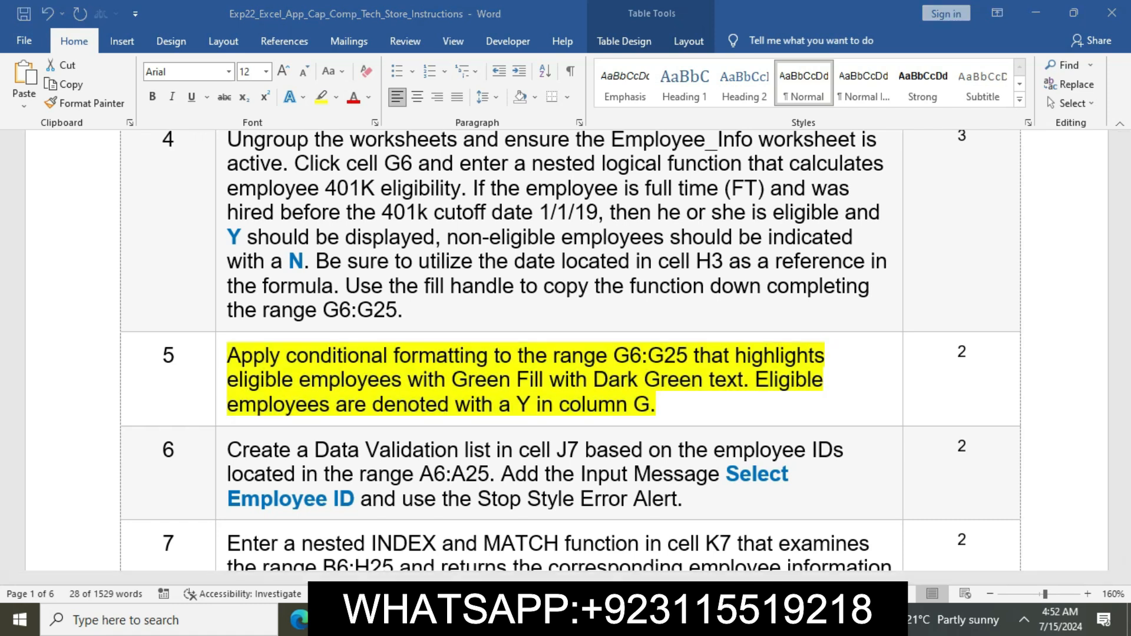
type("Y")
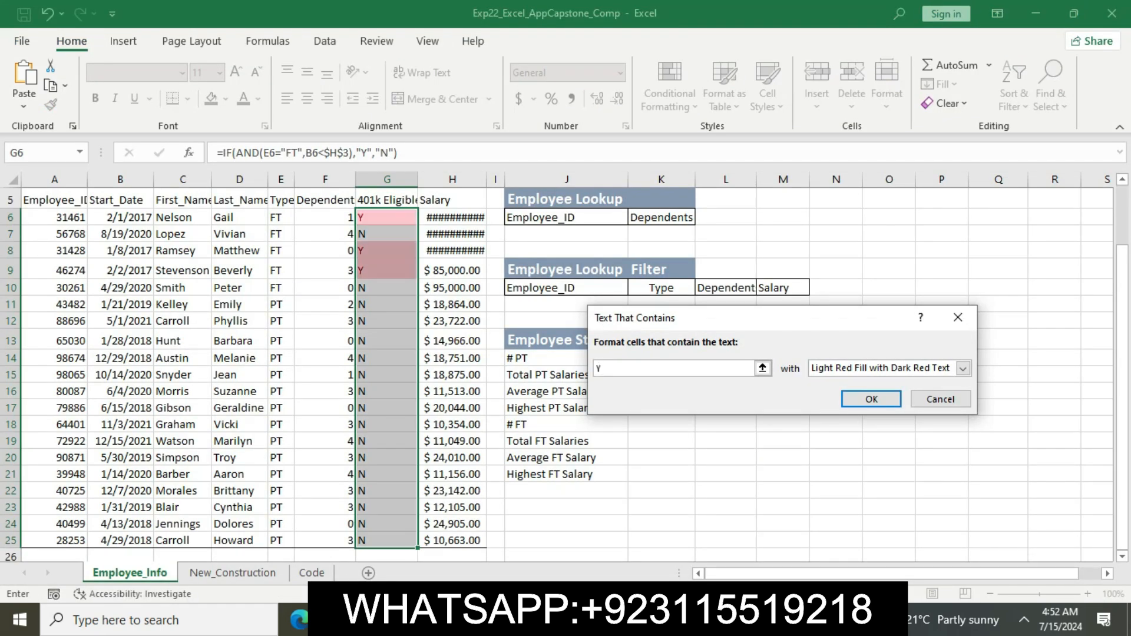
left_click(963, 369)
key("Down")
key("Down")
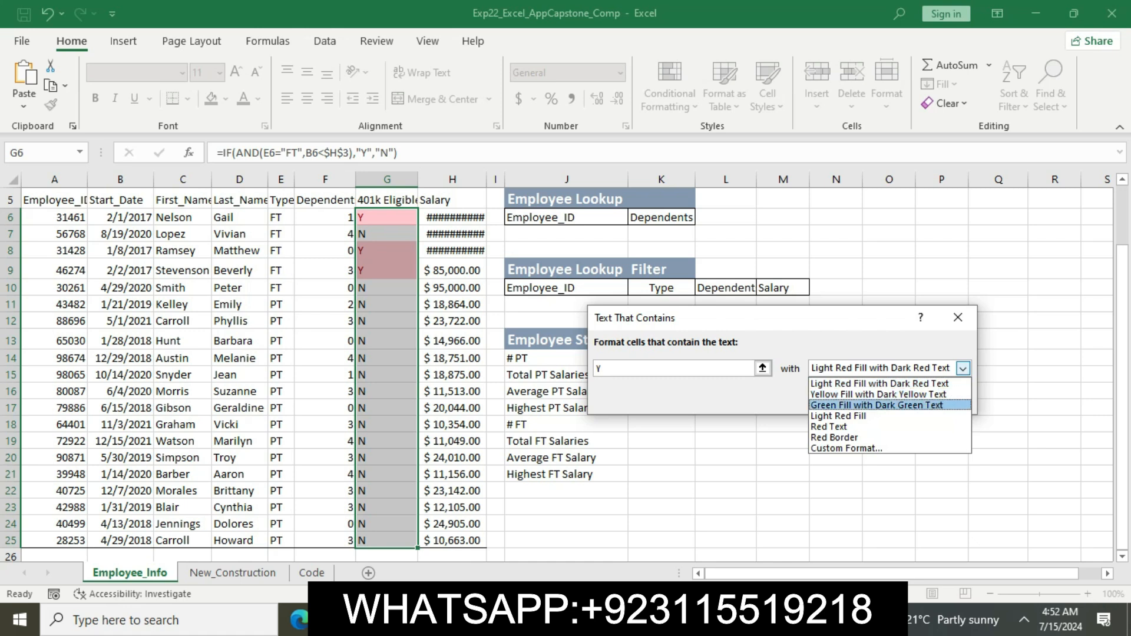
key("Return")
left_click(877, 402)
left_click(879, 405)
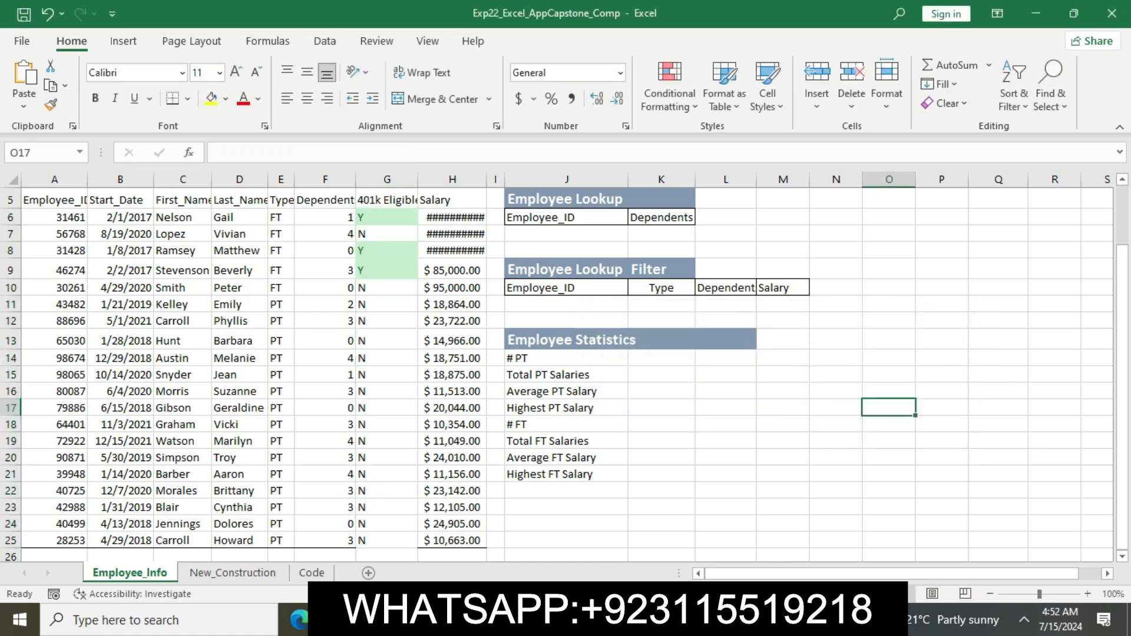
- Switch to the Word instructions and remove the yellow highlight from the step 5 instruction
left_click(433, 620)
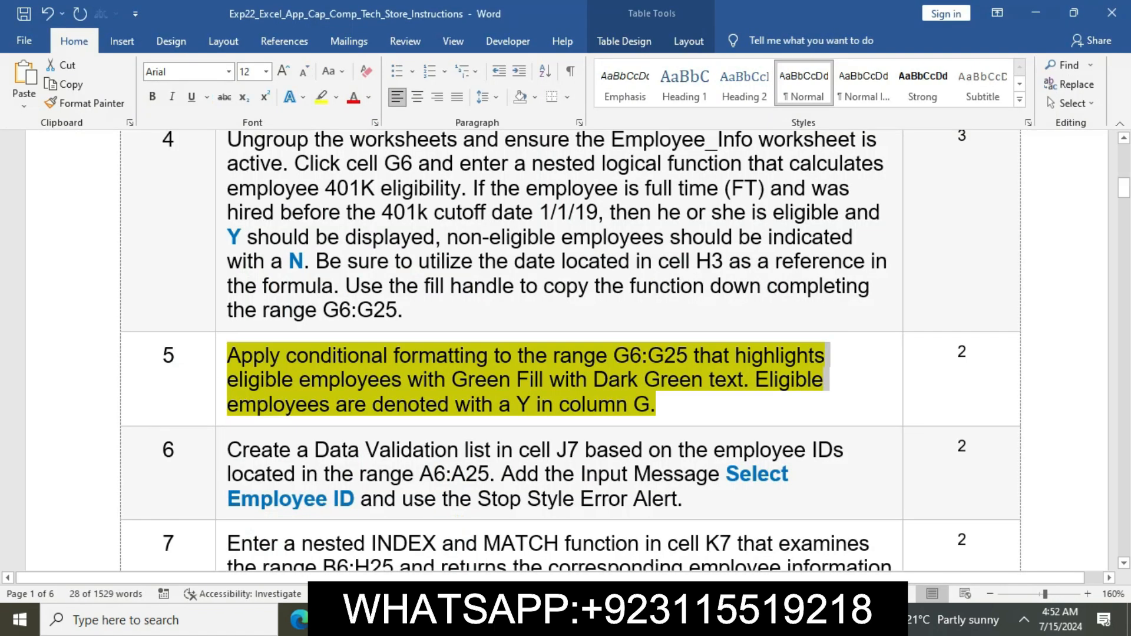
left_click(531, 404)
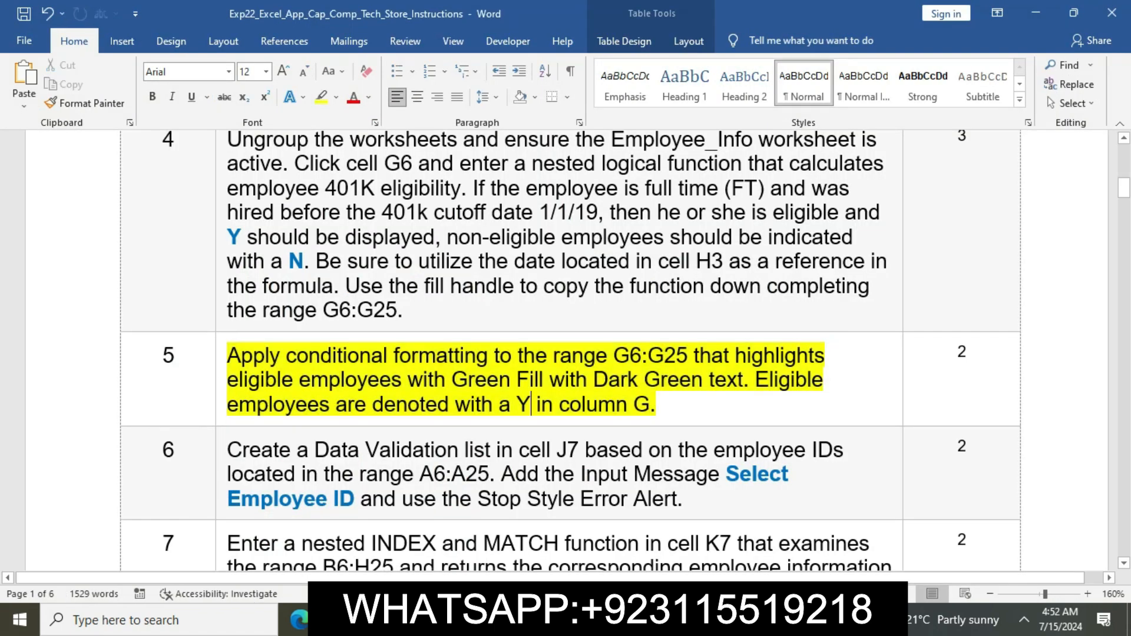
triple_click(531, 404)
left_click(286, 329)
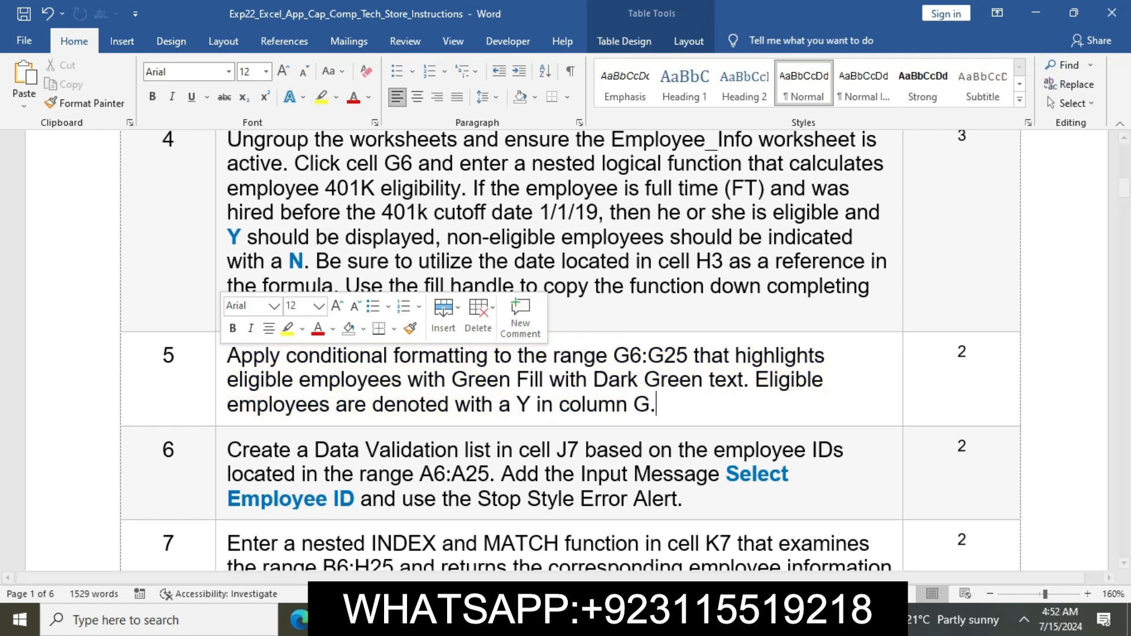
left_click(330, 405)
- Highlight the step 6 instruction in yellow and review its requirement for a data validation list in cell J7
scroll(330, 405, "down", 3)
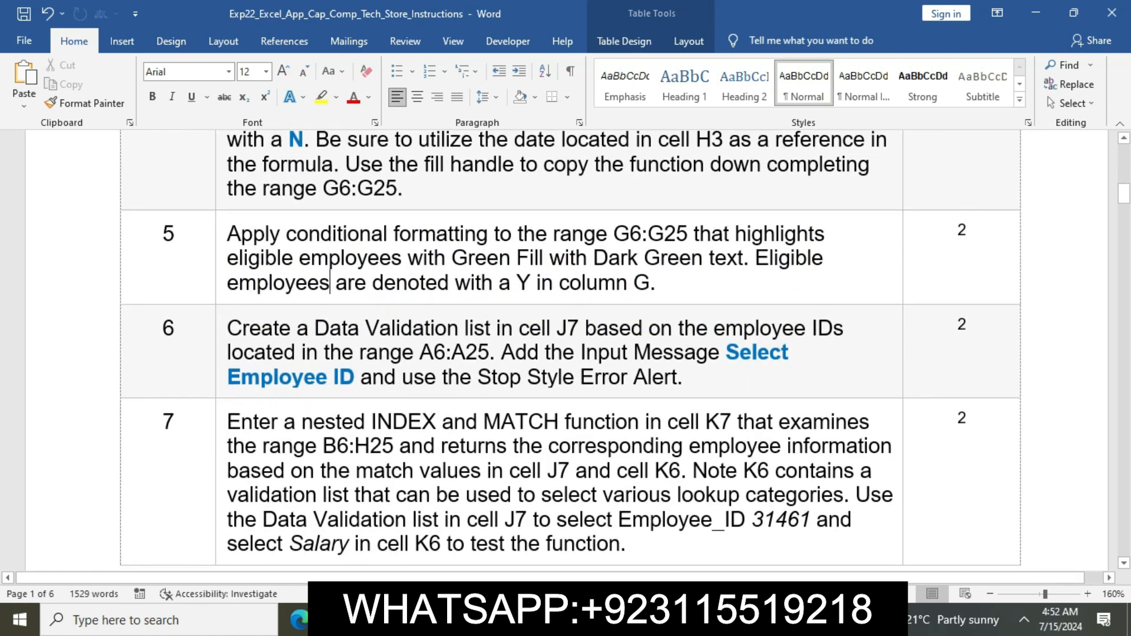
triple_click(330, 352)
left_click(290, 301)
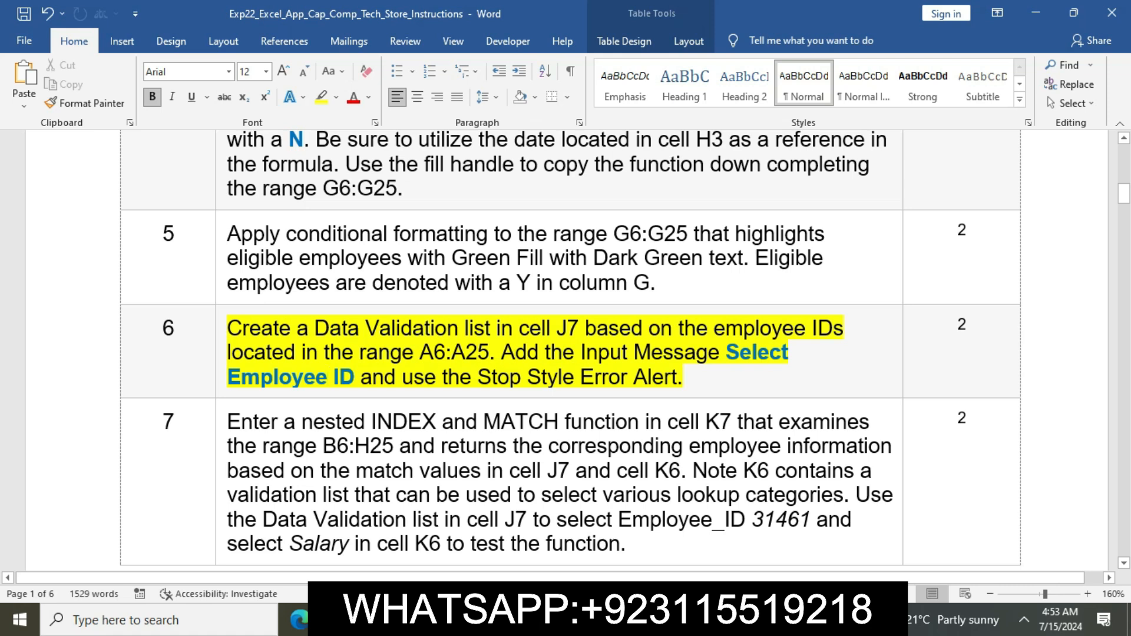
left_click_drag(228, 329, 580, 329)
- Switch to Excel and open the Data Validation settings for cell J7, rechecking the step 6 instruction in Word
key("alt+Tab")
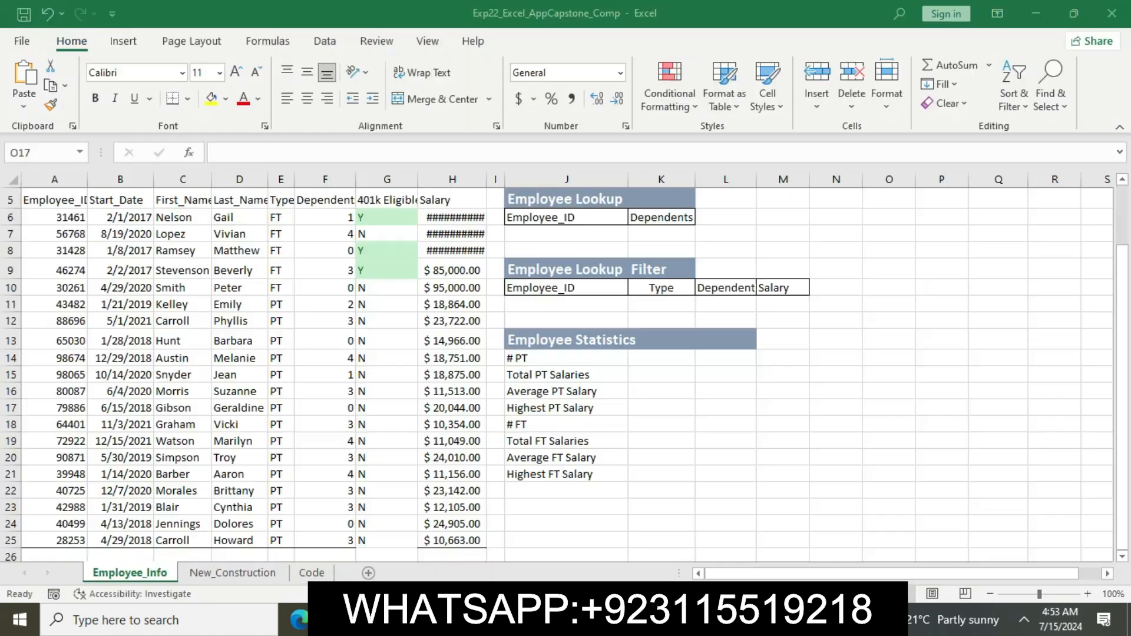
left_click(566, 233)
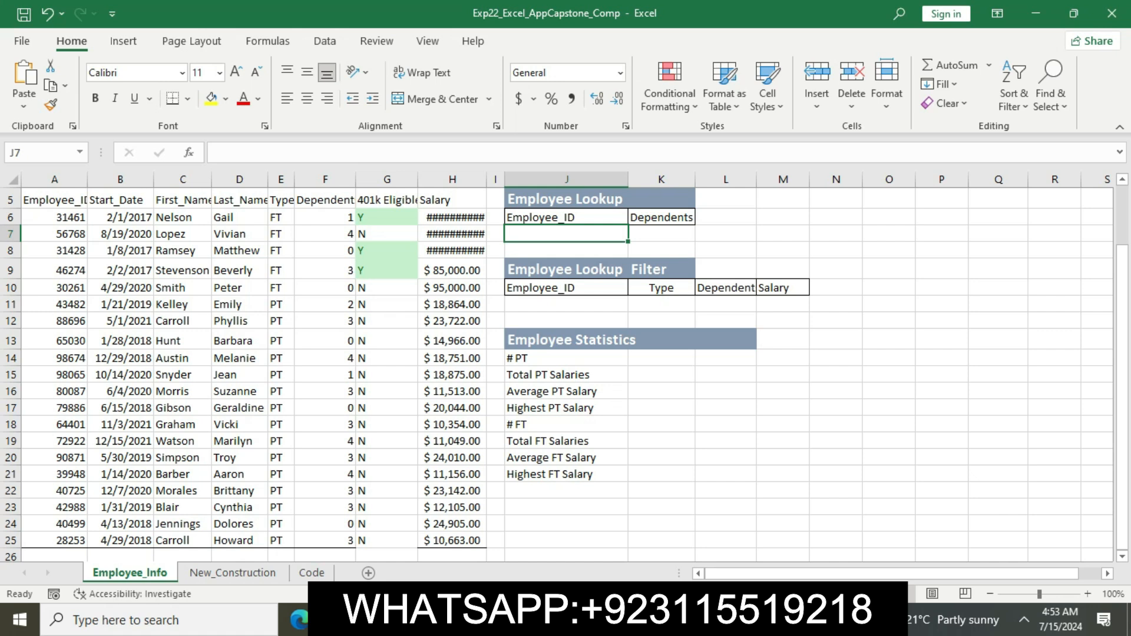
key("alt+Tab")
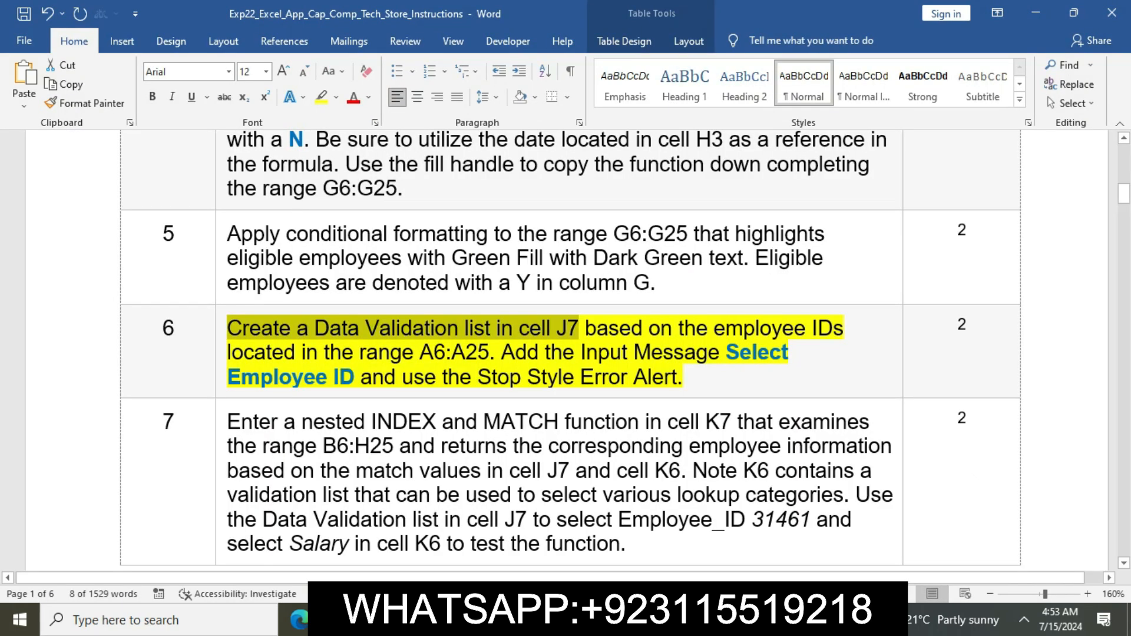
key("alt+Tab")
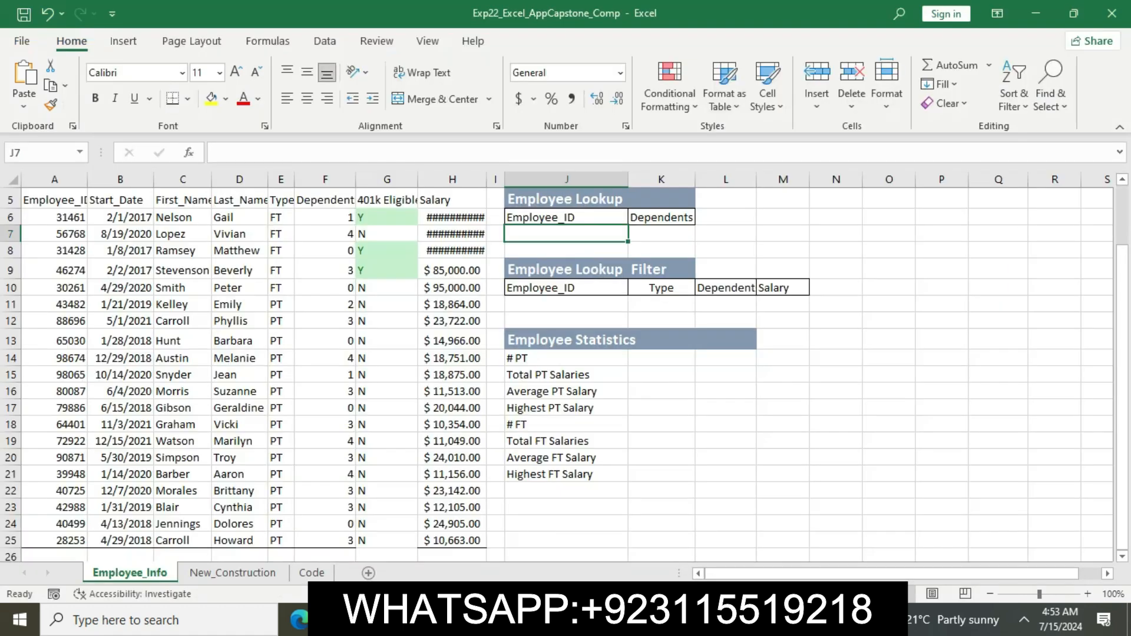
left_click(325, 41)
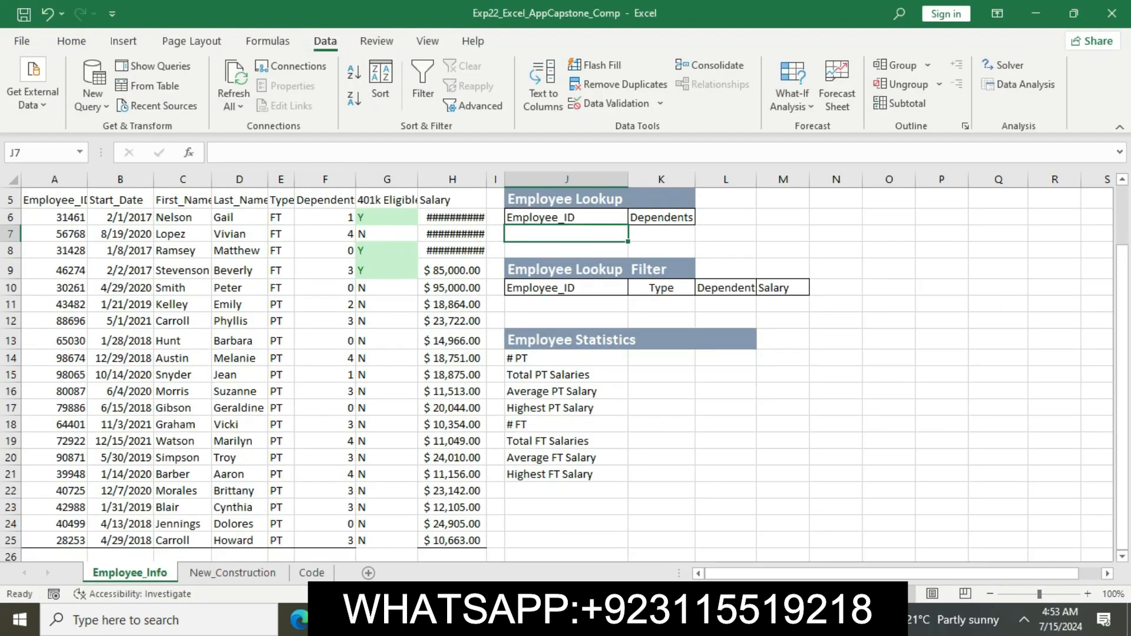
left_click(661, 104)
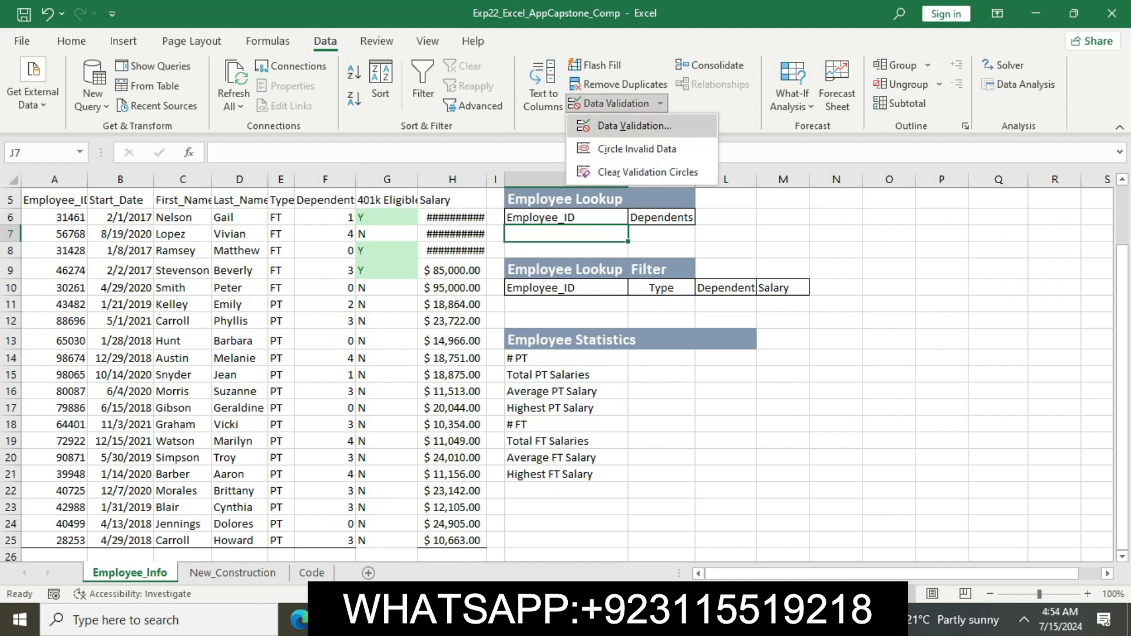
left_click(634, 125)
- Consult the source range in Word, then set J7's validation in Excel to allow a List with the source =A6:A25
key("alt+Tab")
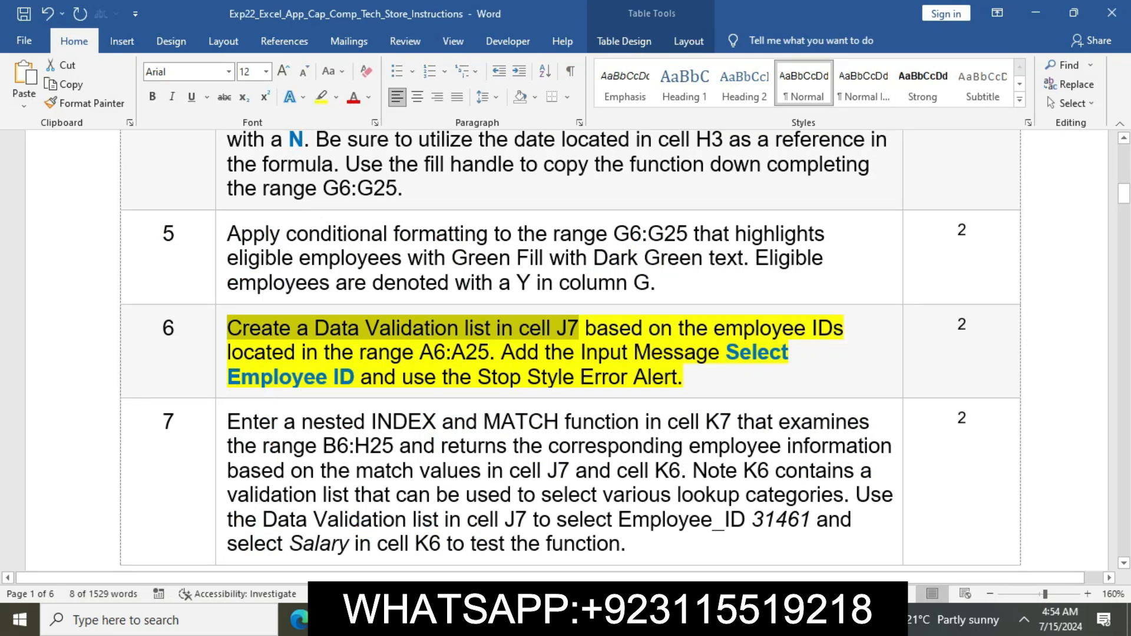
left_click_drag(419, 353, 489, 352)
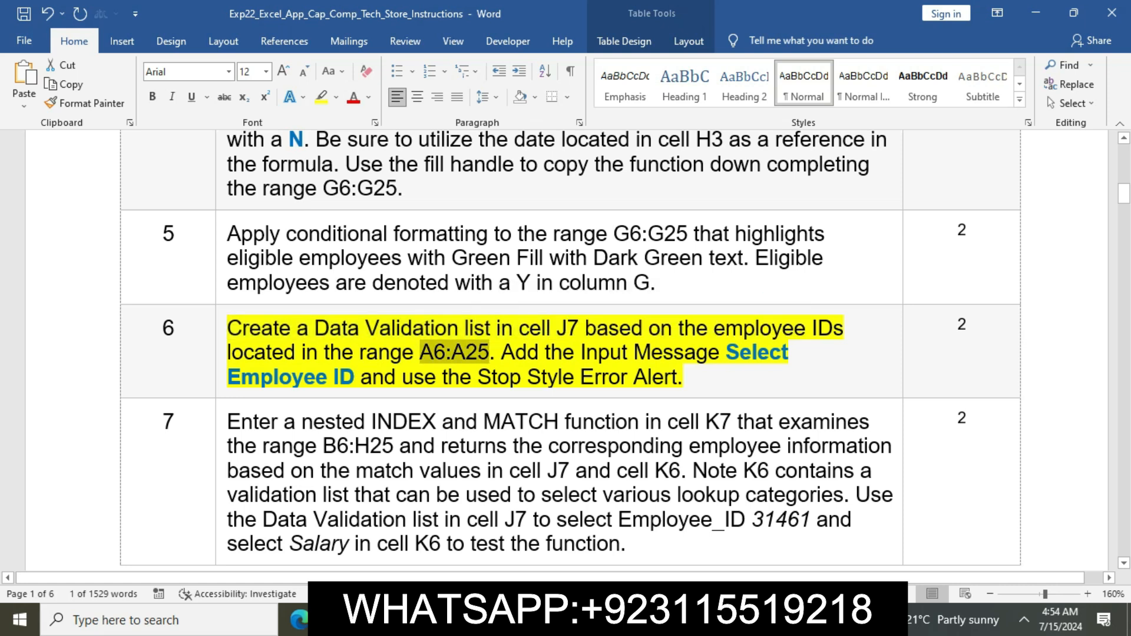
key("alt+Tab")
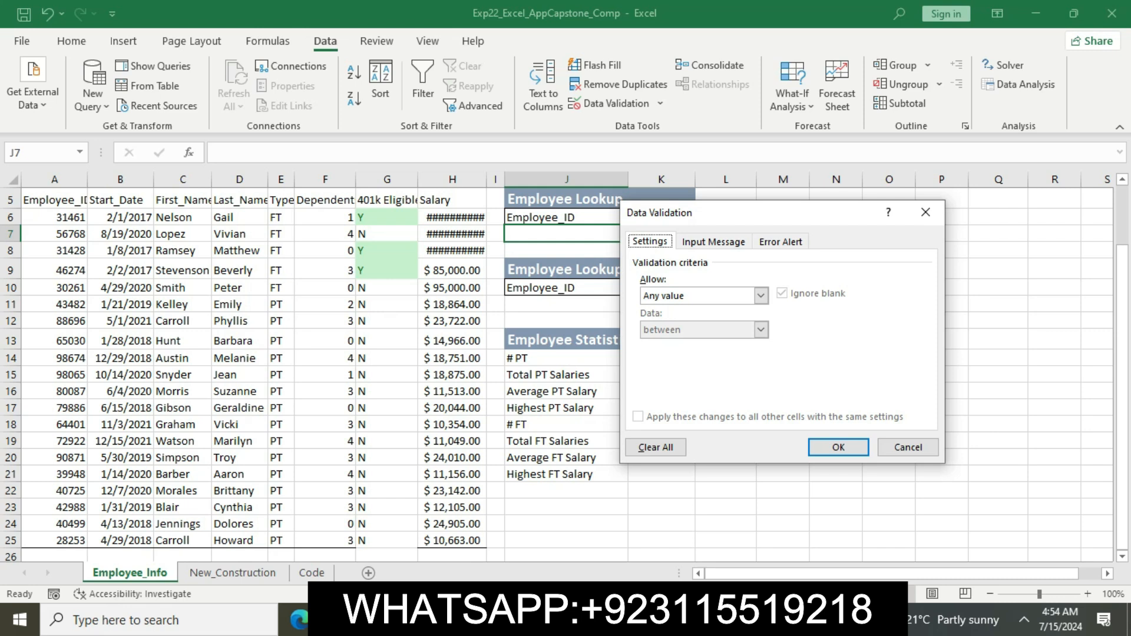
key("alt+Tab")
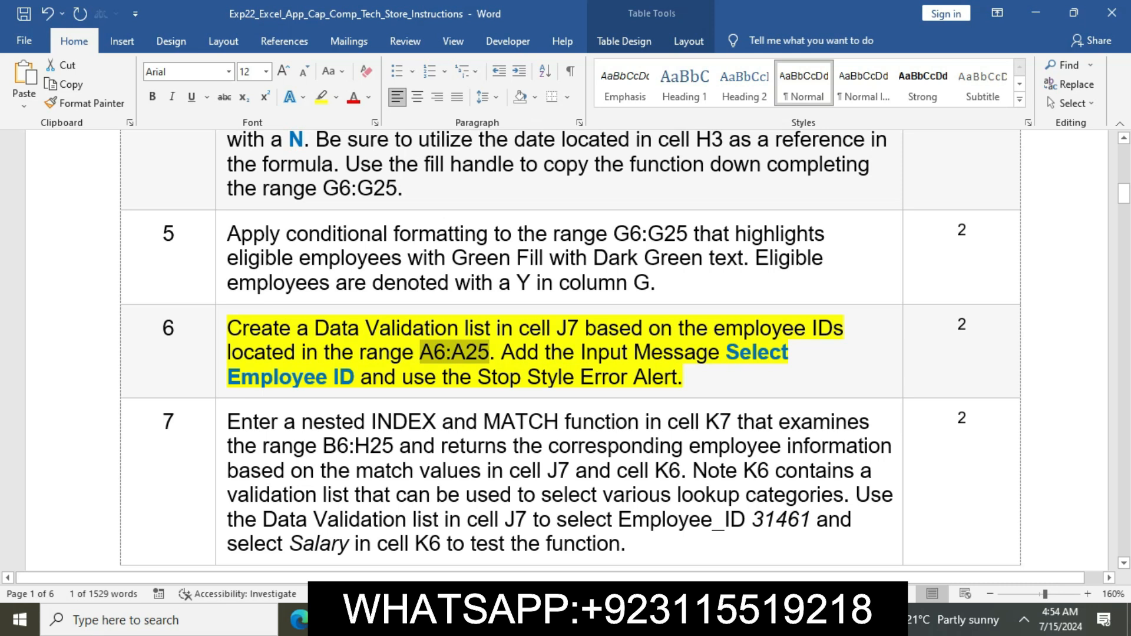
key("alt+Tab")
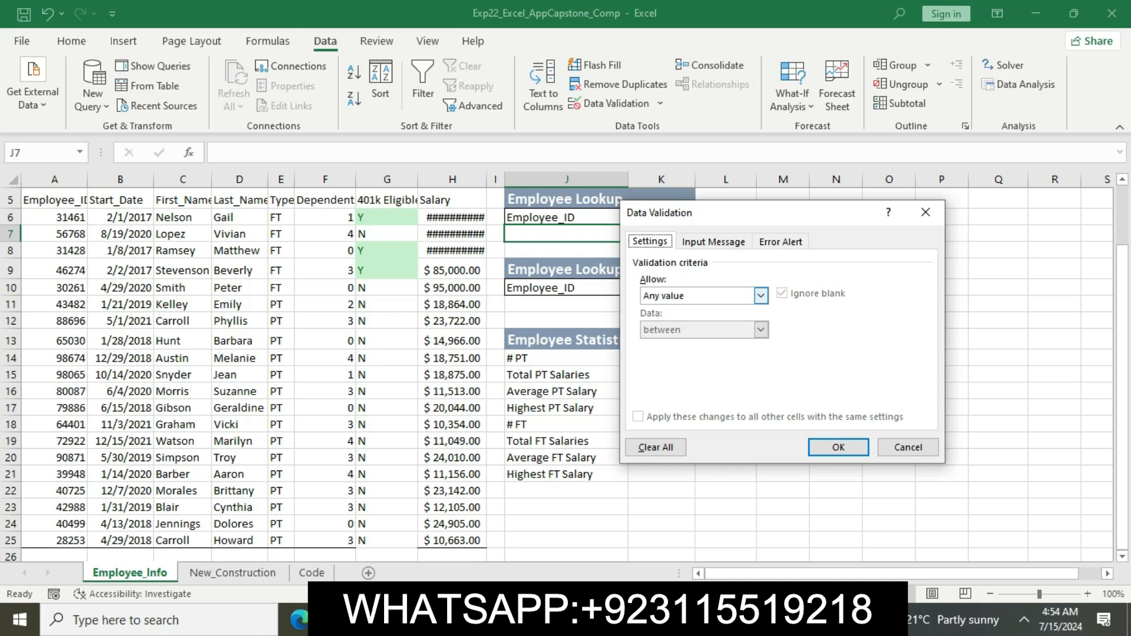
left_click(760, 295)
left_click(671, 347)
left_click(695, 363)
type("=A6:A25")
- Copy "Select Employee ID" from the Word instructions into J7's validation input message in Excel, and apply the validation with the Stop error alert
key("alt+Tab")
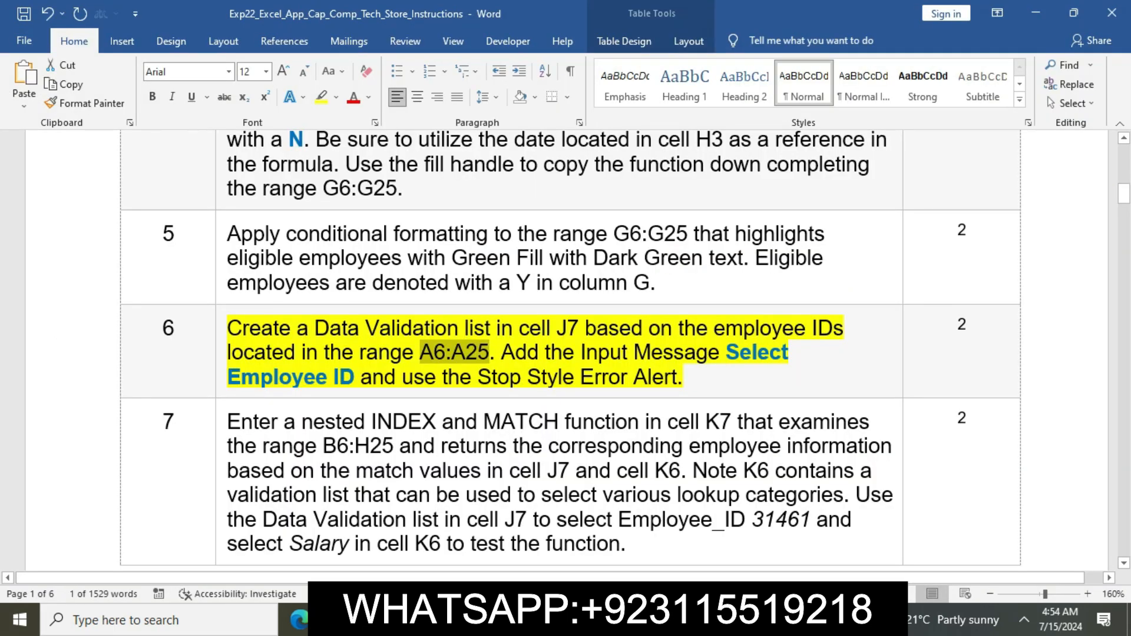
left_click_drag(726, 352, 358, 377)
key("ctrl+c")
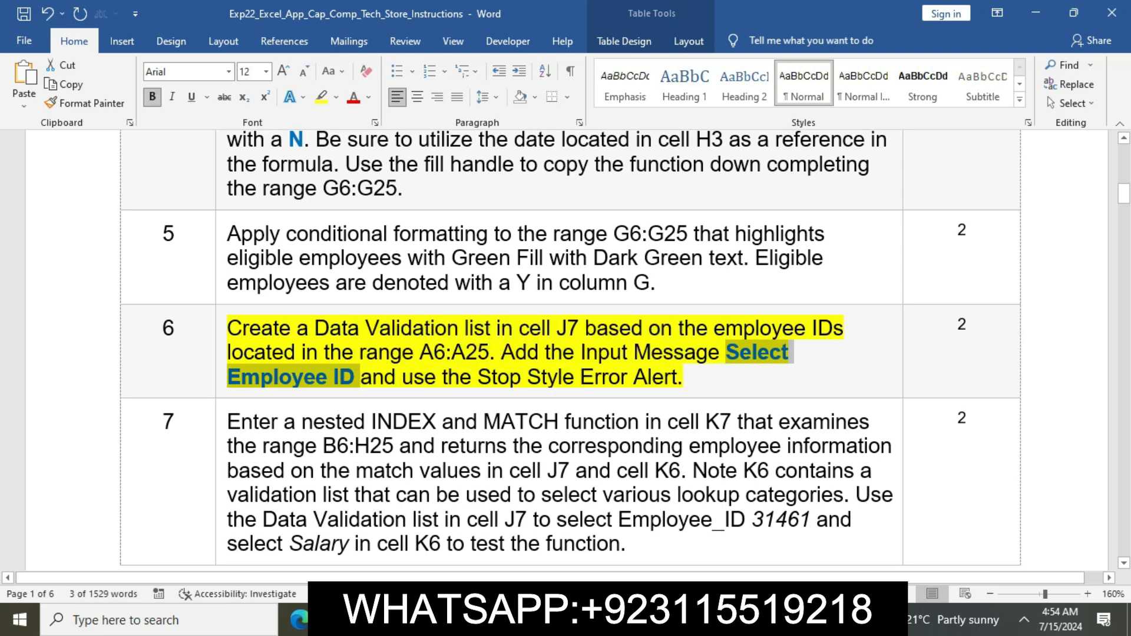
key("alt+Tab")
key("ctrl+Tab")
key("Tab")
key("Tab")
key("Tab")
key("ctrl+v")
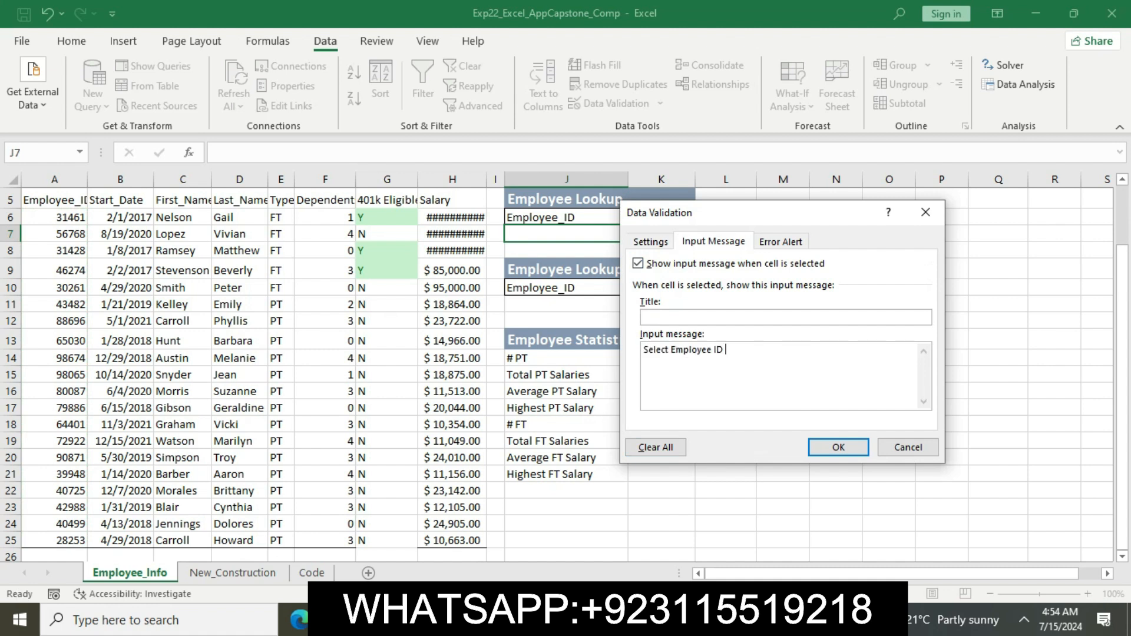
key("ctrl+Tab")
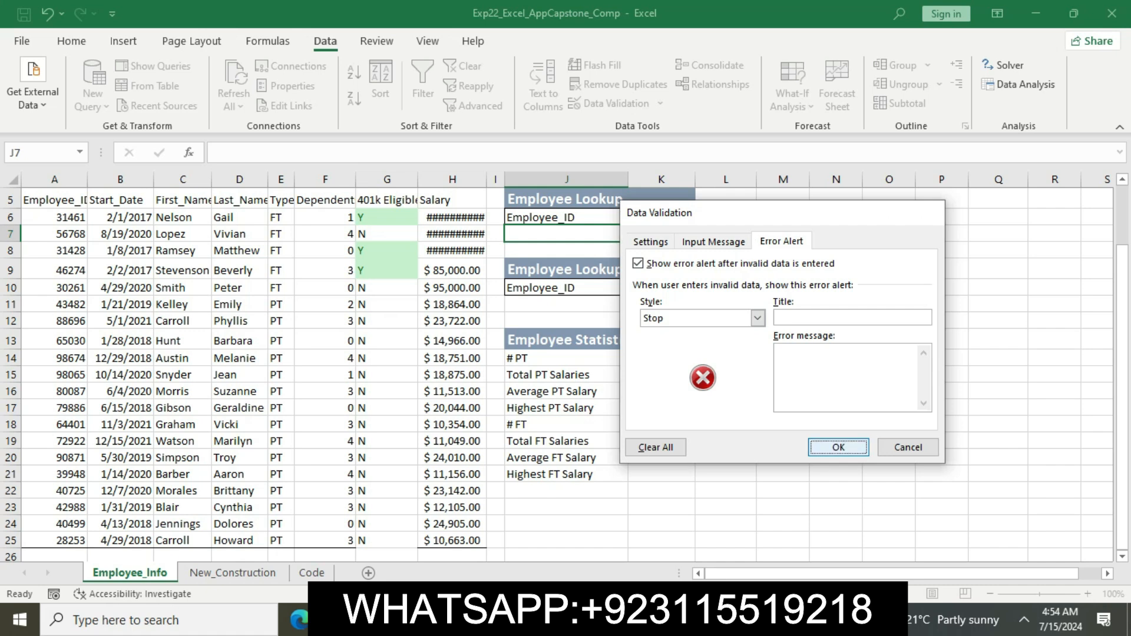
key("Return")
- Switch to the Word instructions and remove the yellow highlight from the step 6 instruction
key("alt+Tab")
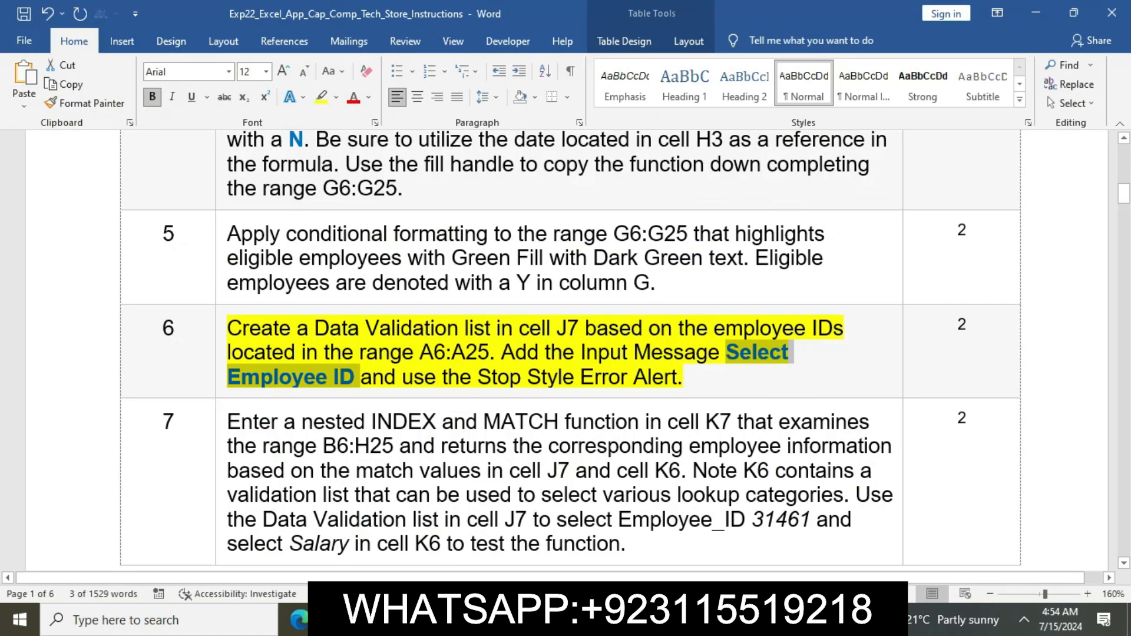
left_click(581, 377)
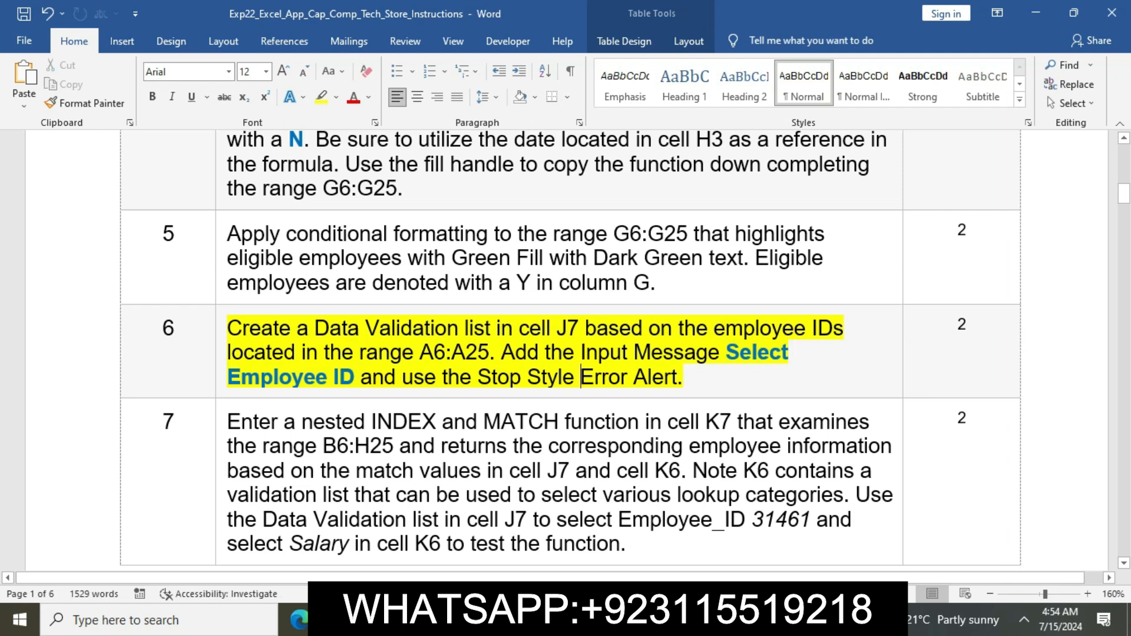
triple_click(580, 376)
left_click(291, 305)
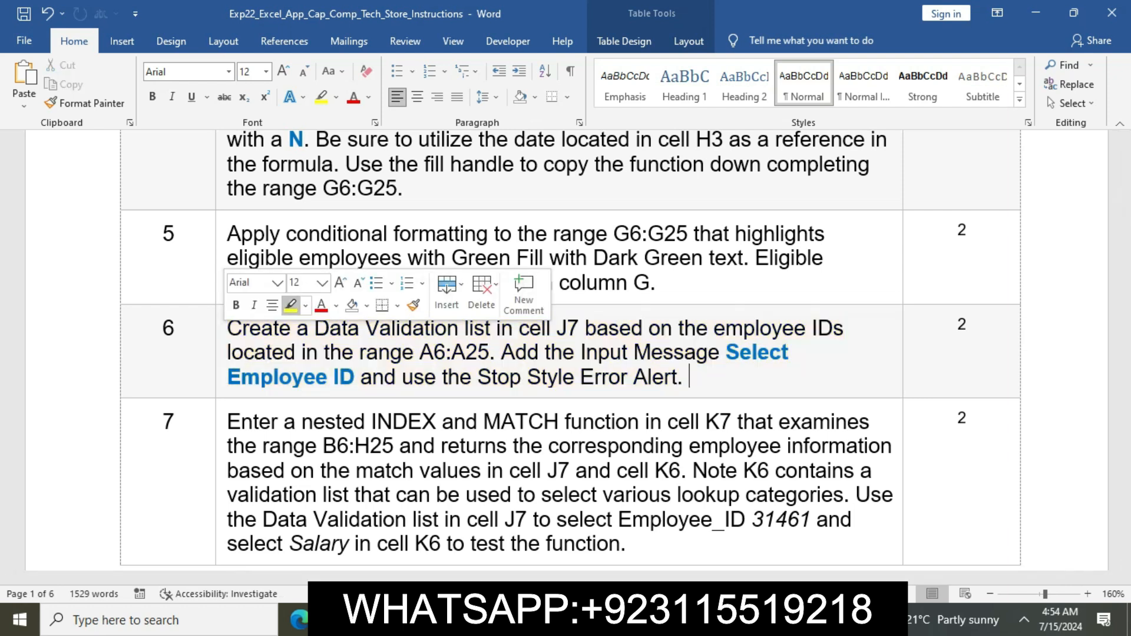
- Highlight the step 7 instruction in yellow and review its requirement for a nested INDEX and MATCH function in cell K7
scroll(318, 227, "down", 3)
left_click(318, 225)
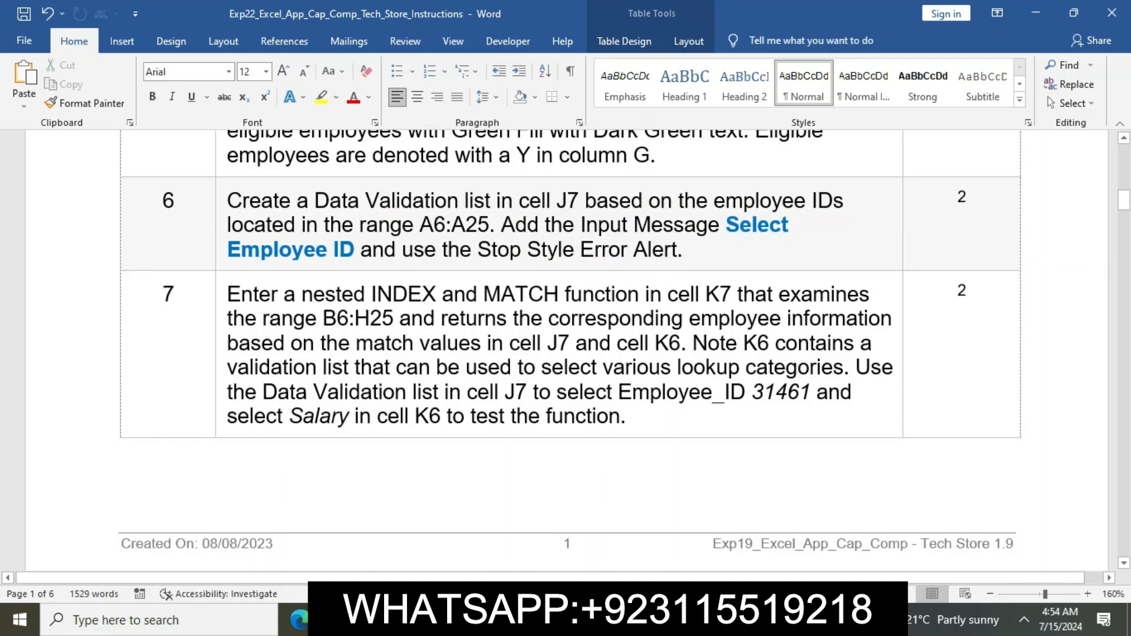
triple_click(383, 343)
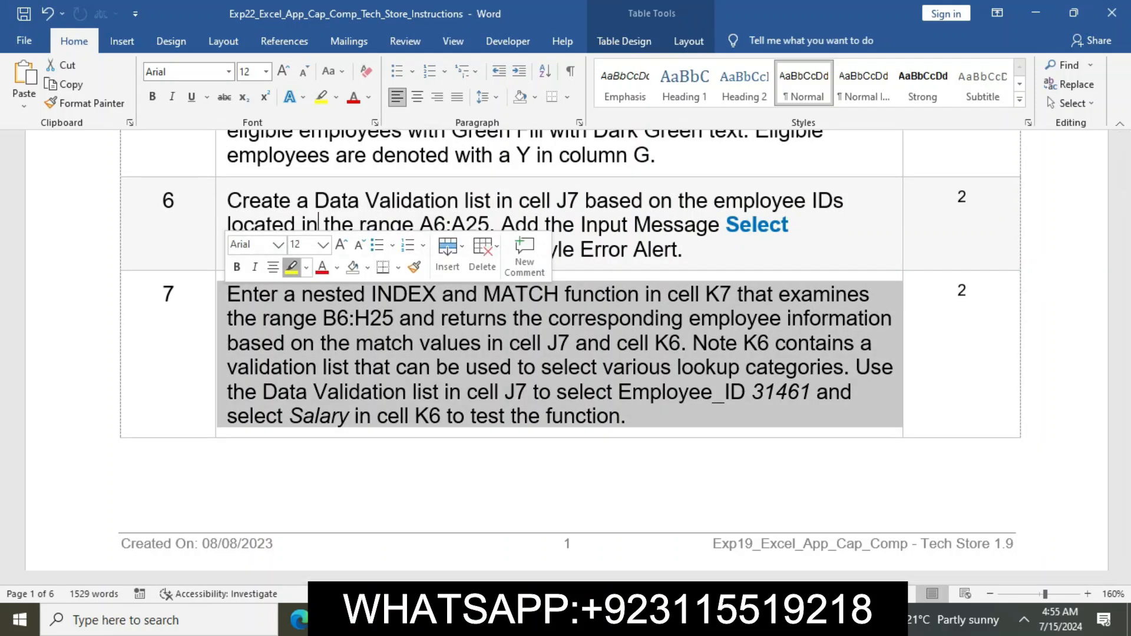
left_click(292, 268)
left_click(391, 343)
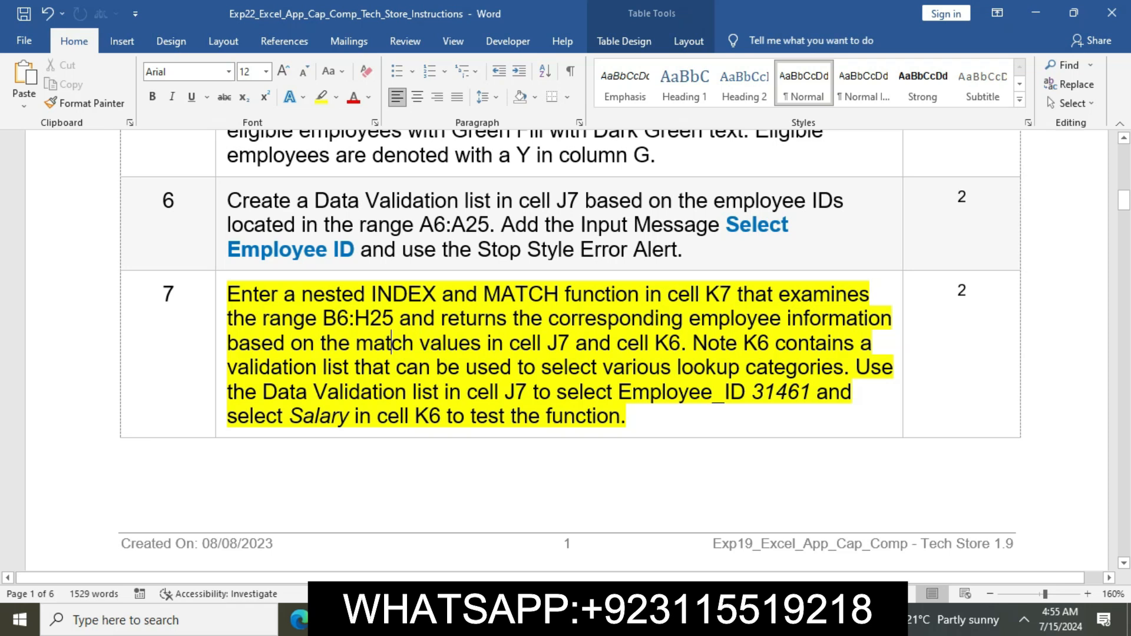
left_click_drag(227, 294, 680, 343)
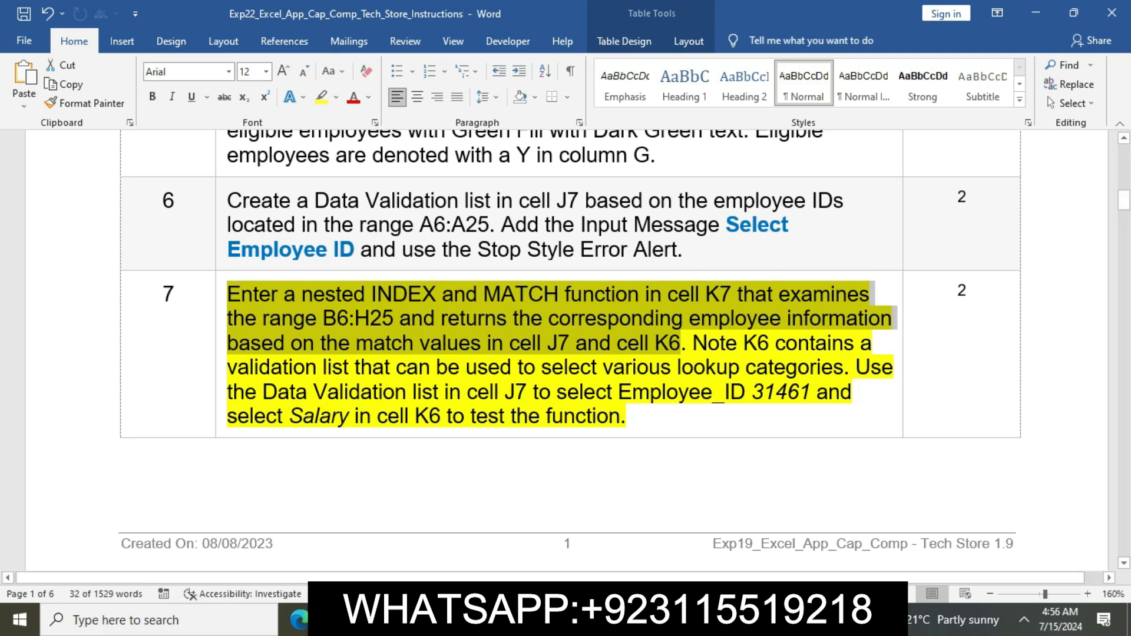
- Switch to Excel and enter the formula =INDEX(A6:H26,MATCH(J7,A6:A26),MATCH(K6,A5:H5,0)) in cell K7
key("alt+Tab")
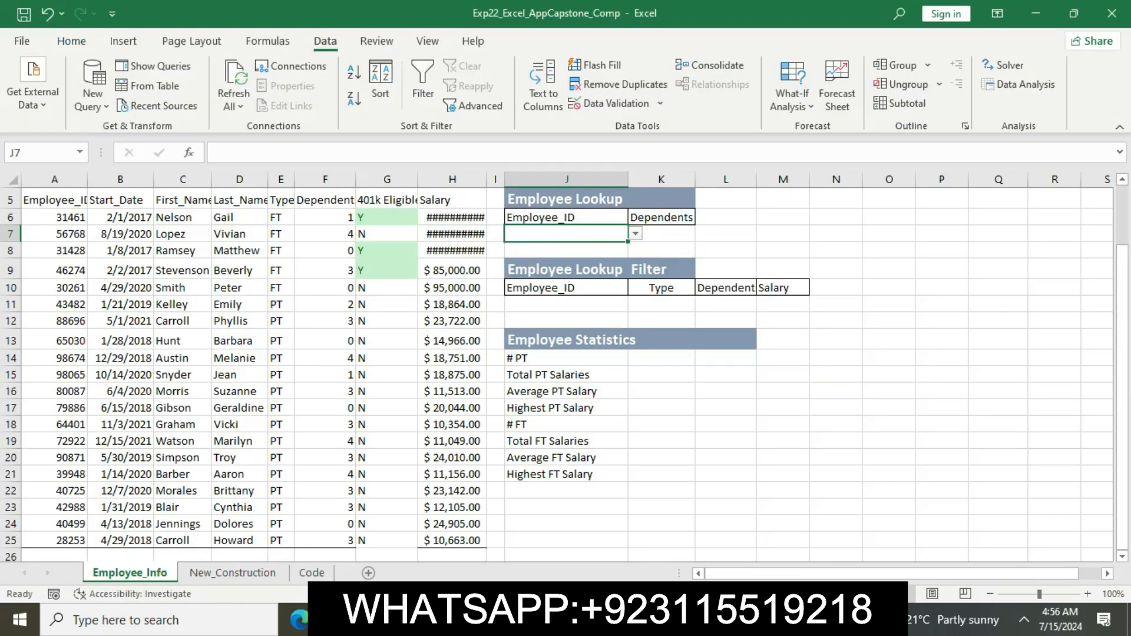
left_click(661, 234)
type("=")
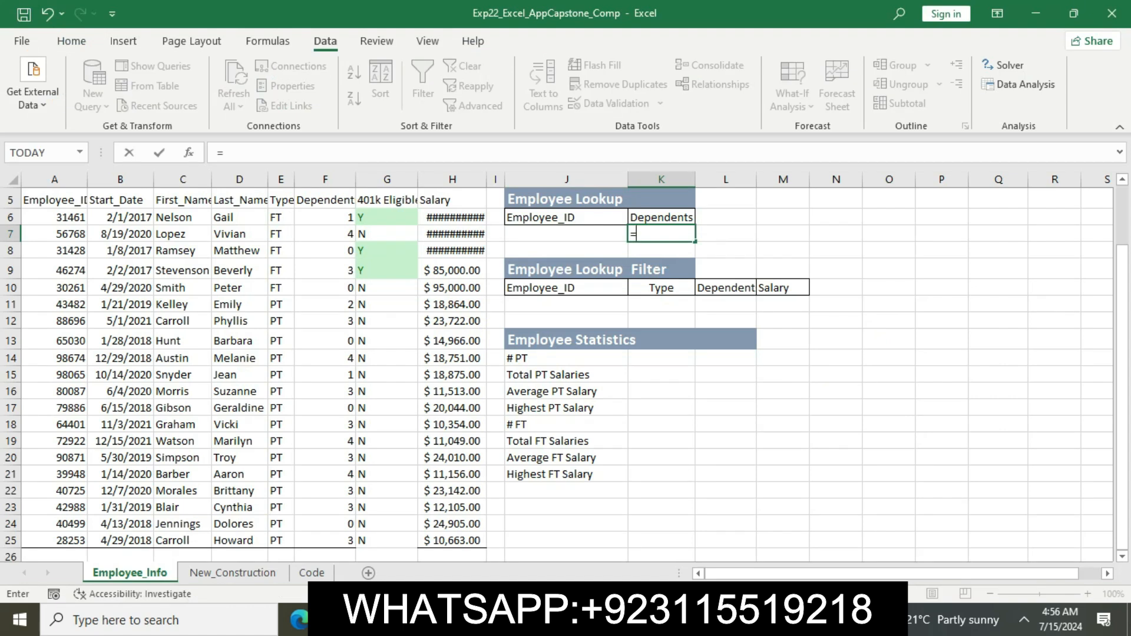
type("INDEX")
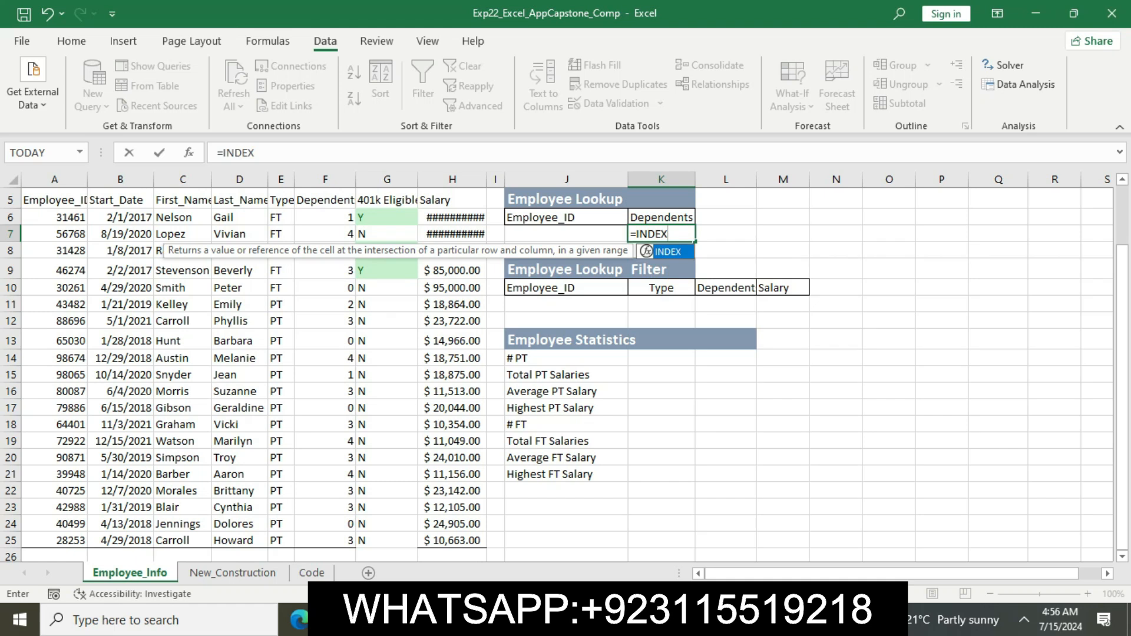
type("(A6")
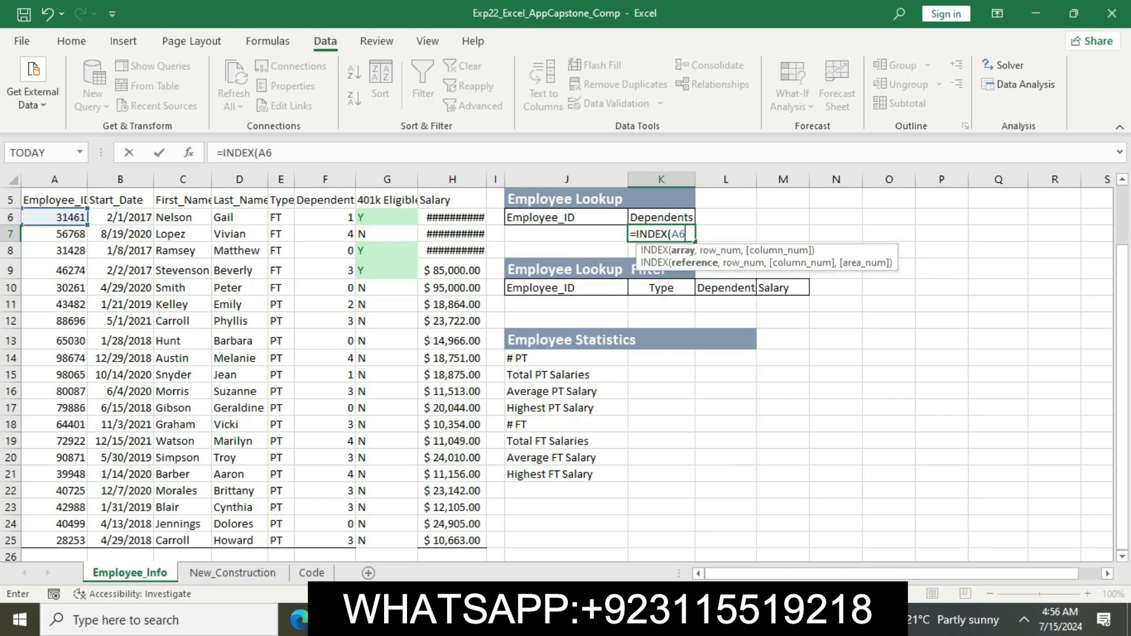
type(":H26")
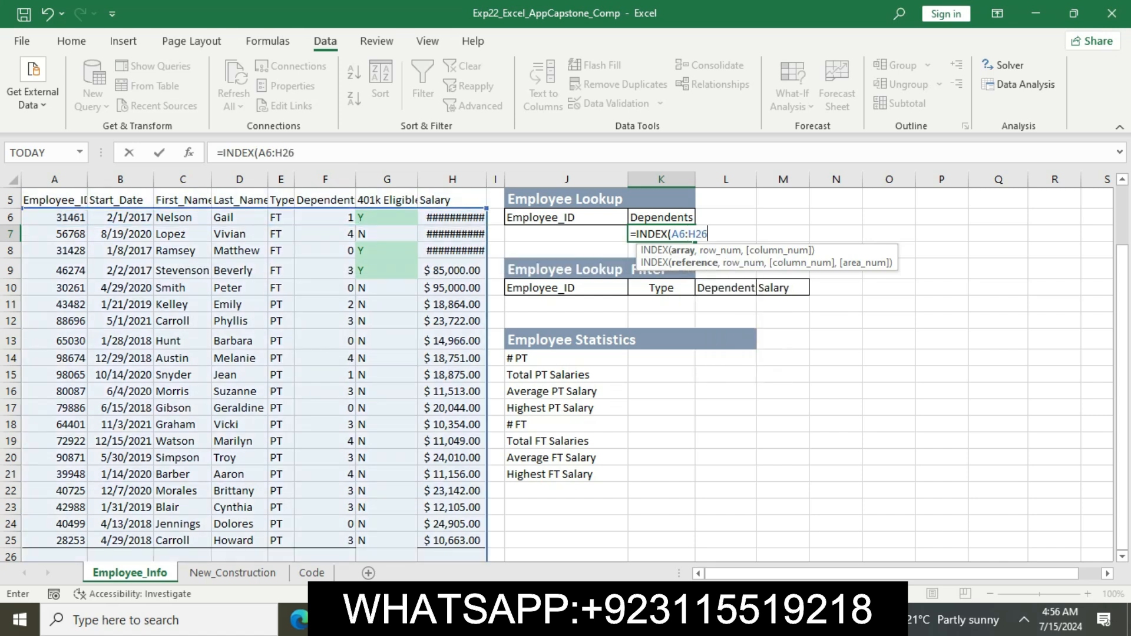
type(",")
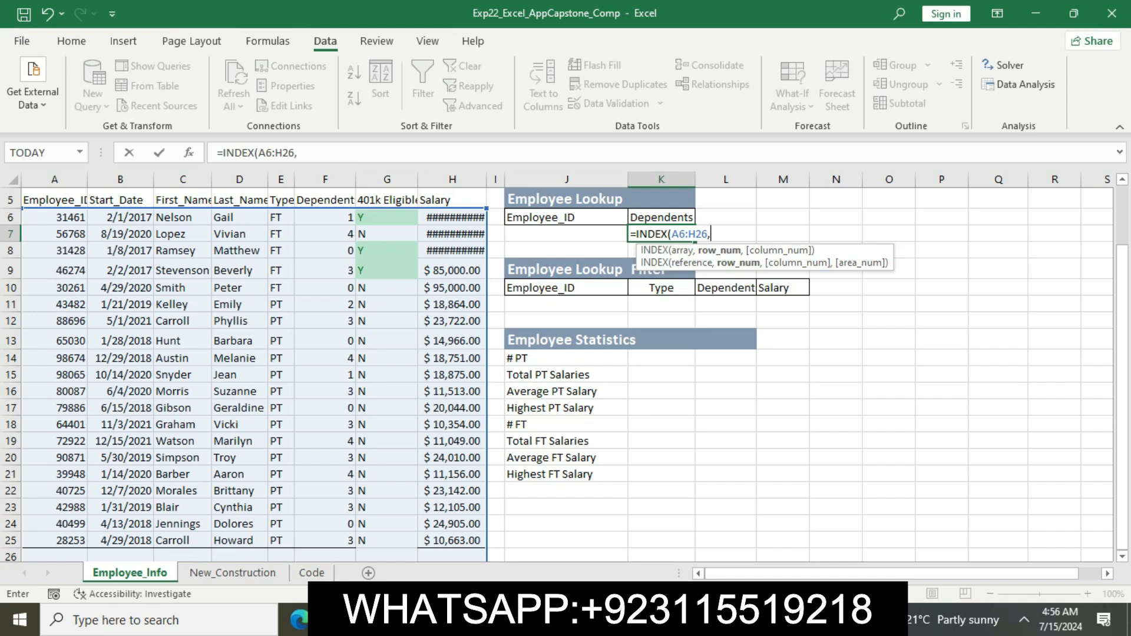
type("MATCH")
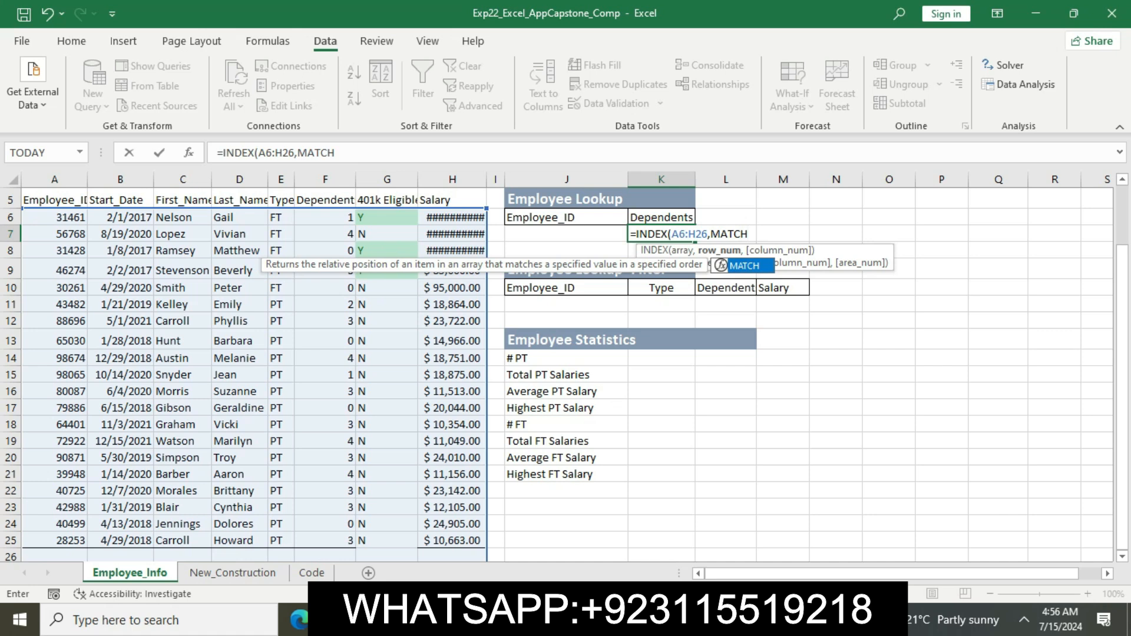
type("(J7")
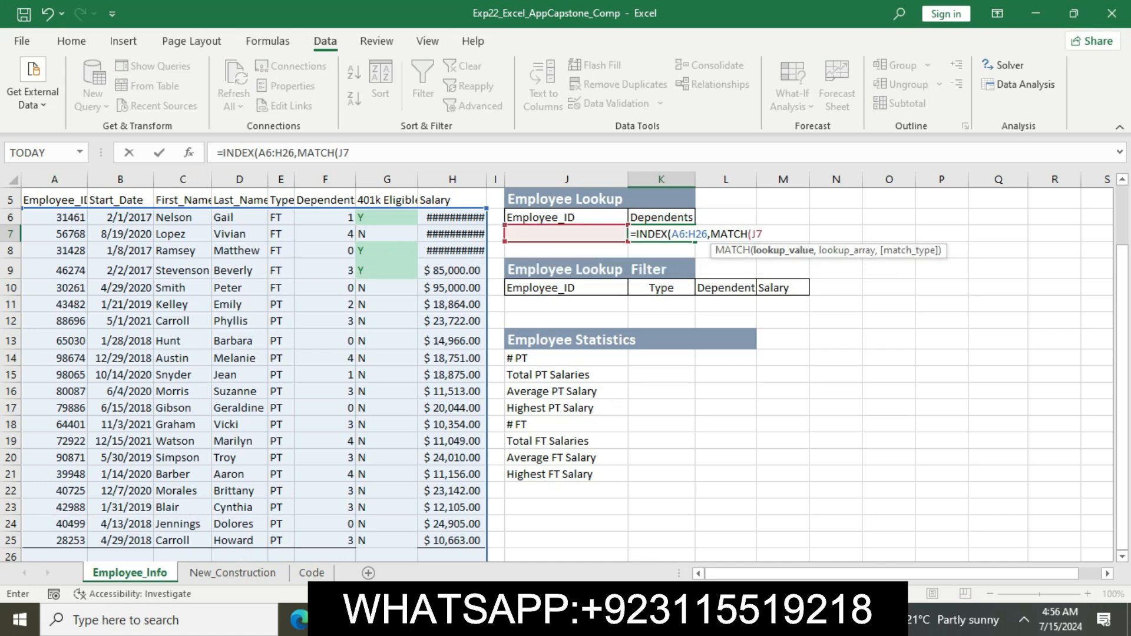
type(",A6")
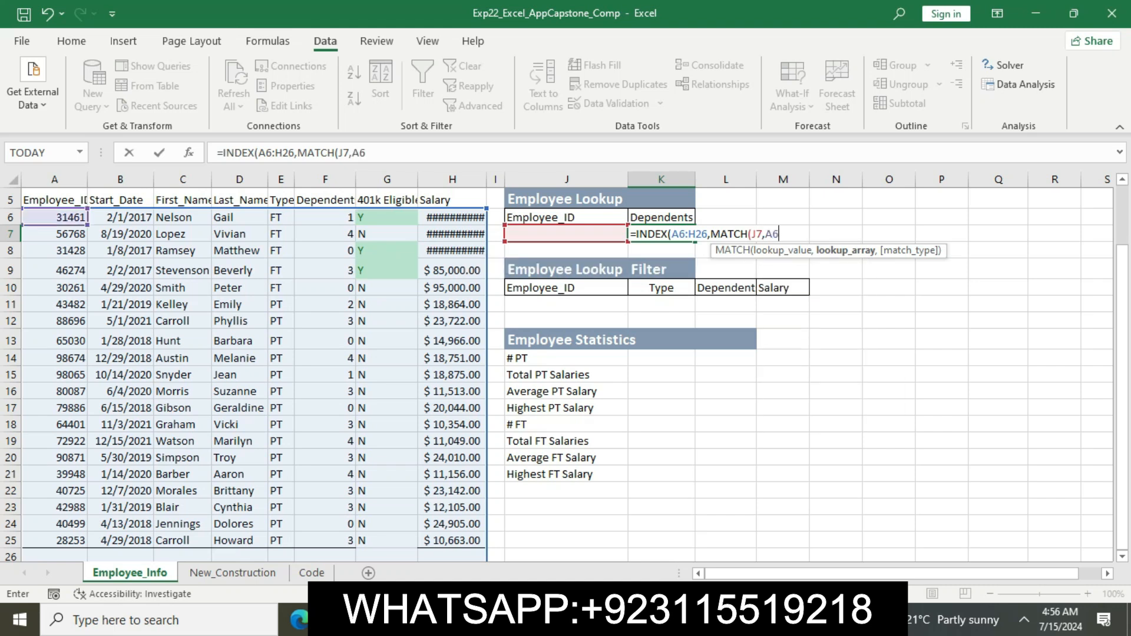
type(":A26")
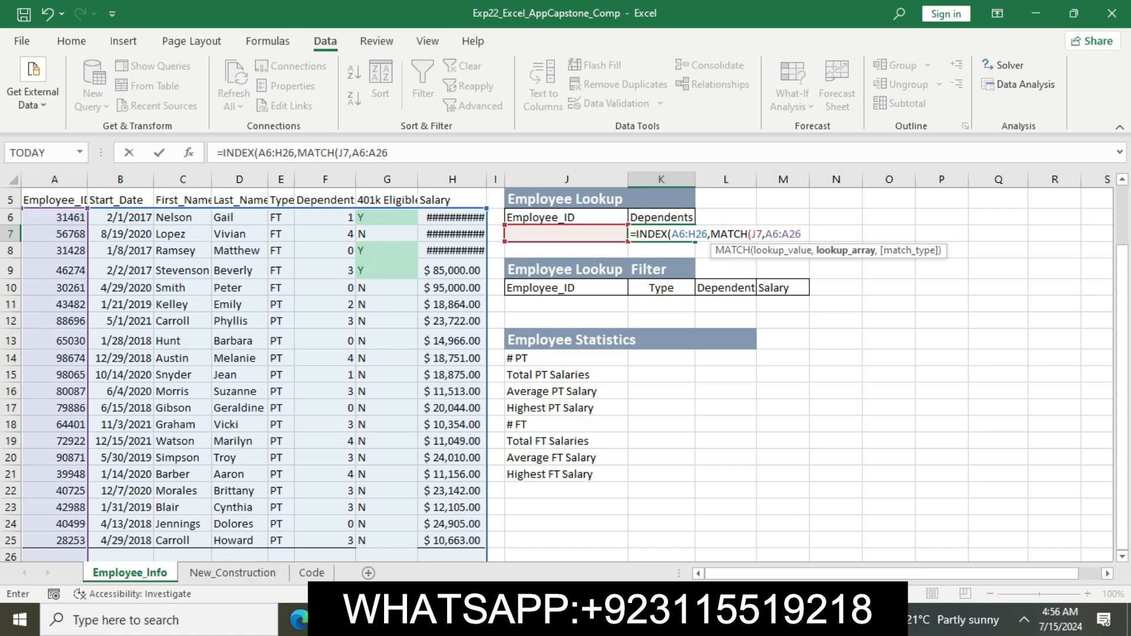
type("),")
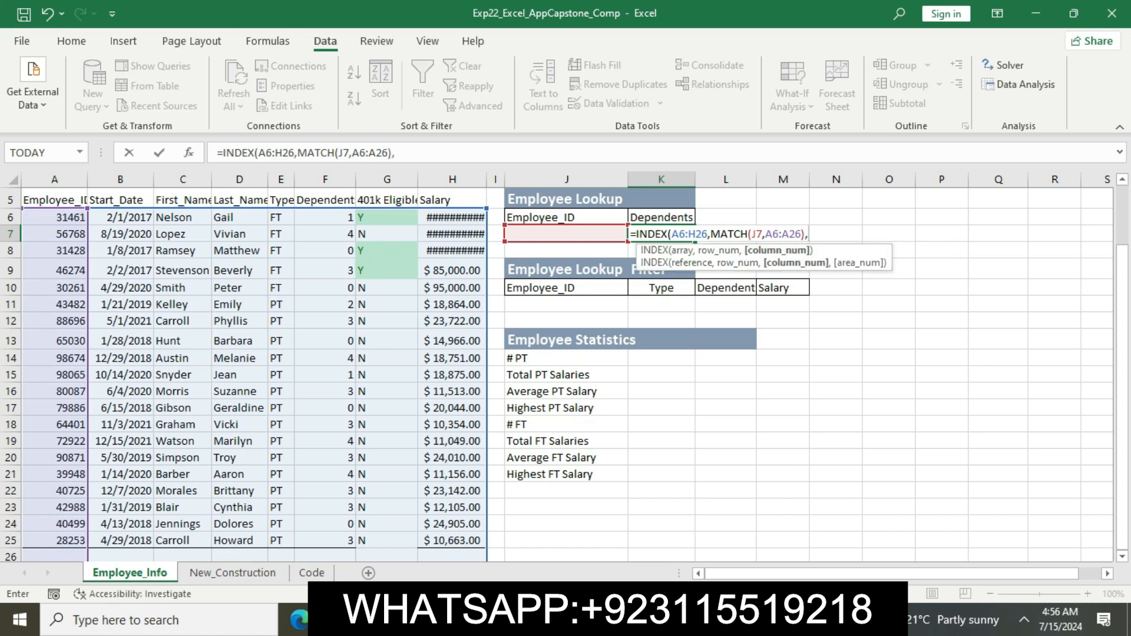
type("MATCH")
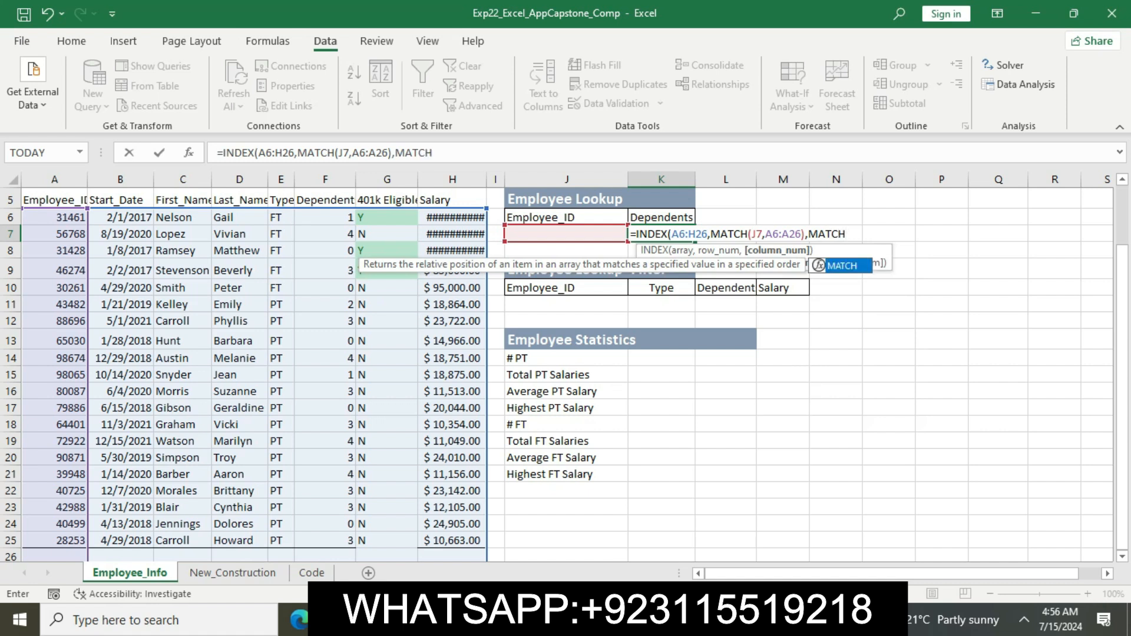
type("(")
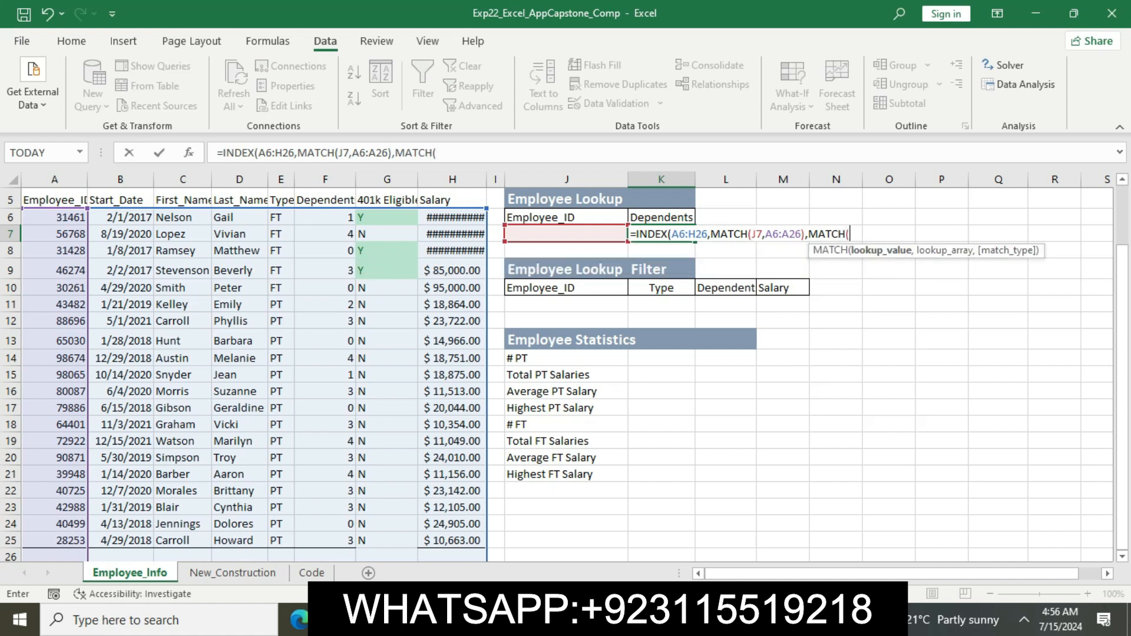
type("K6")
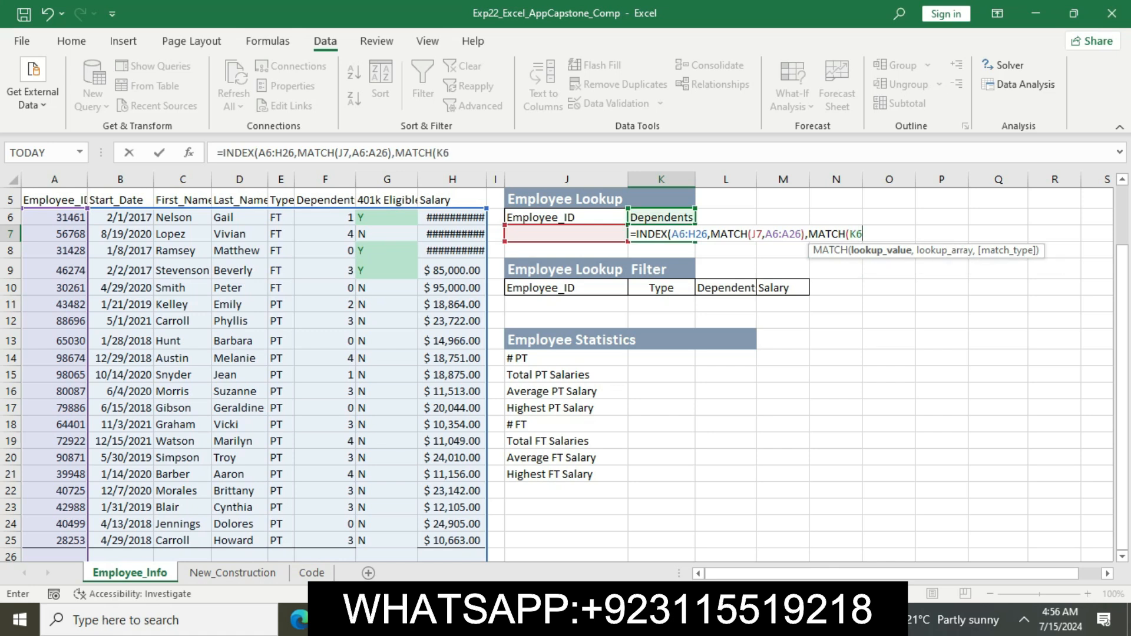
type(",A5")
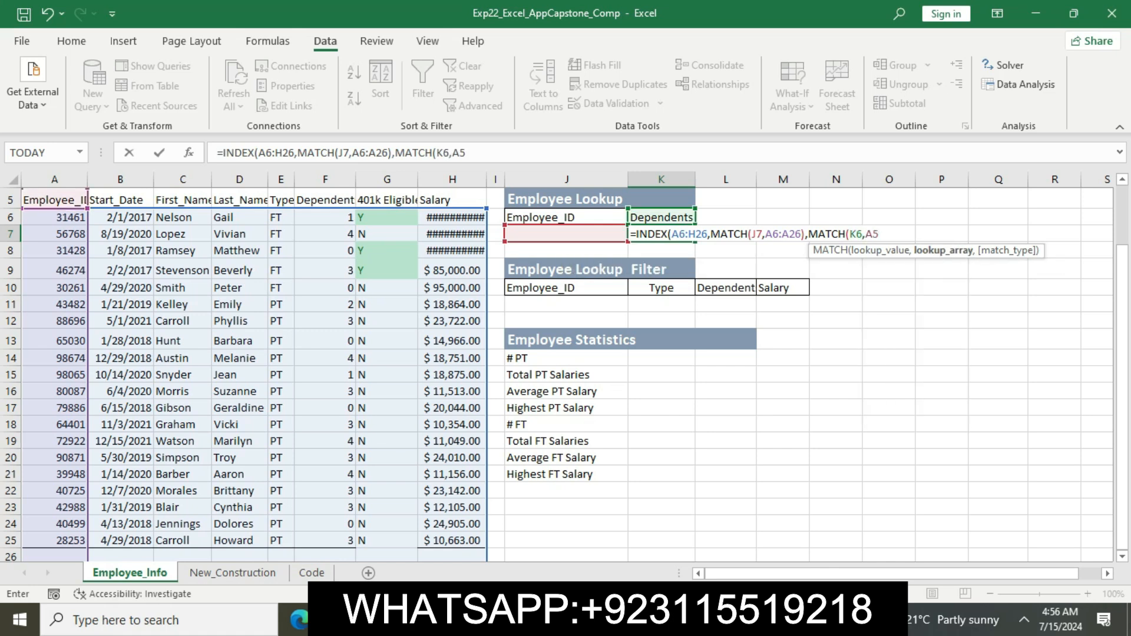
type(":H5")
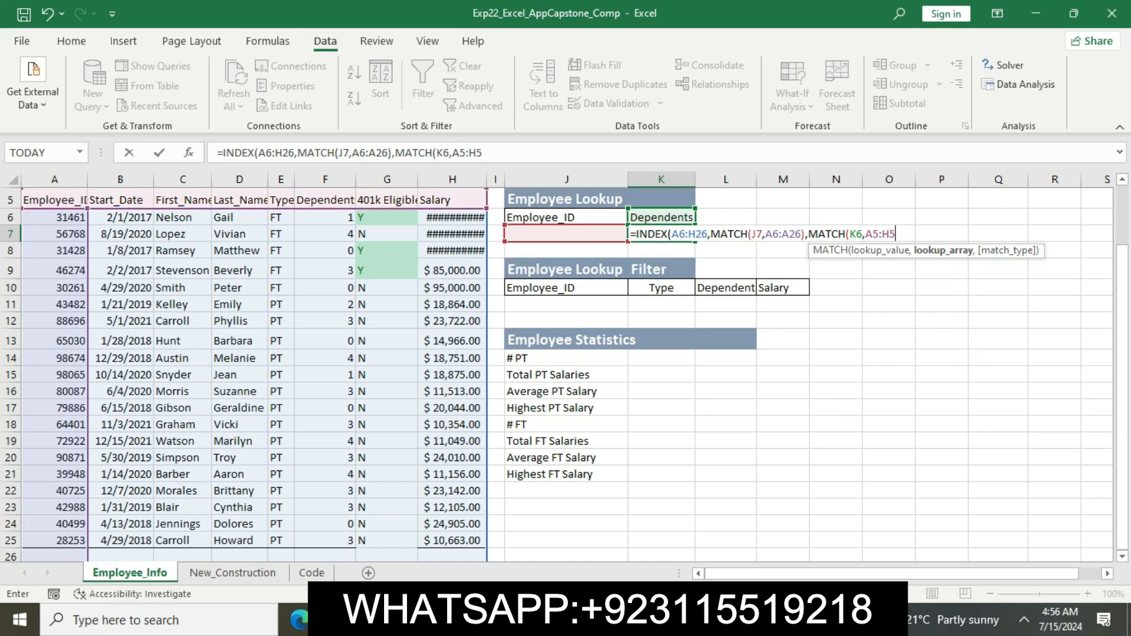
type(",0")
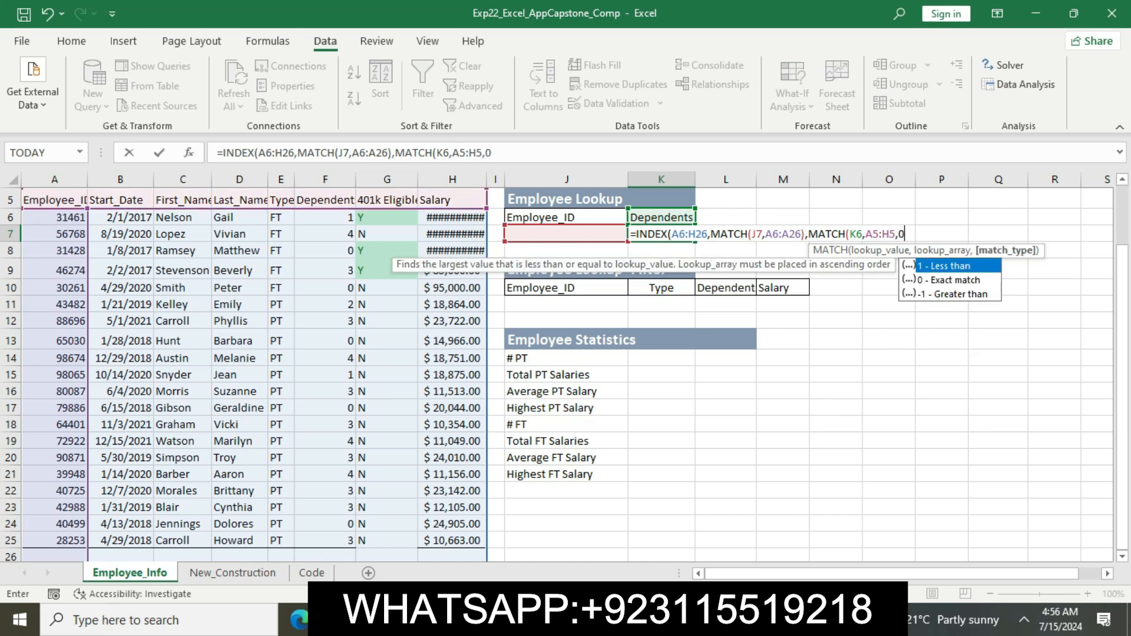
key("Escape")
type(")")
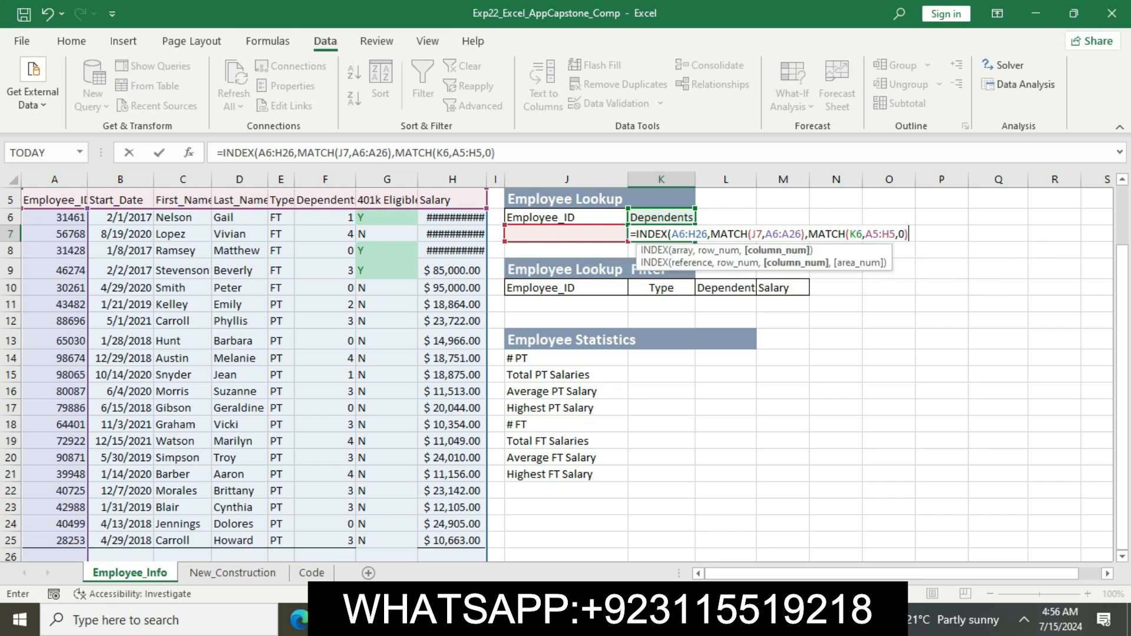
type(")")
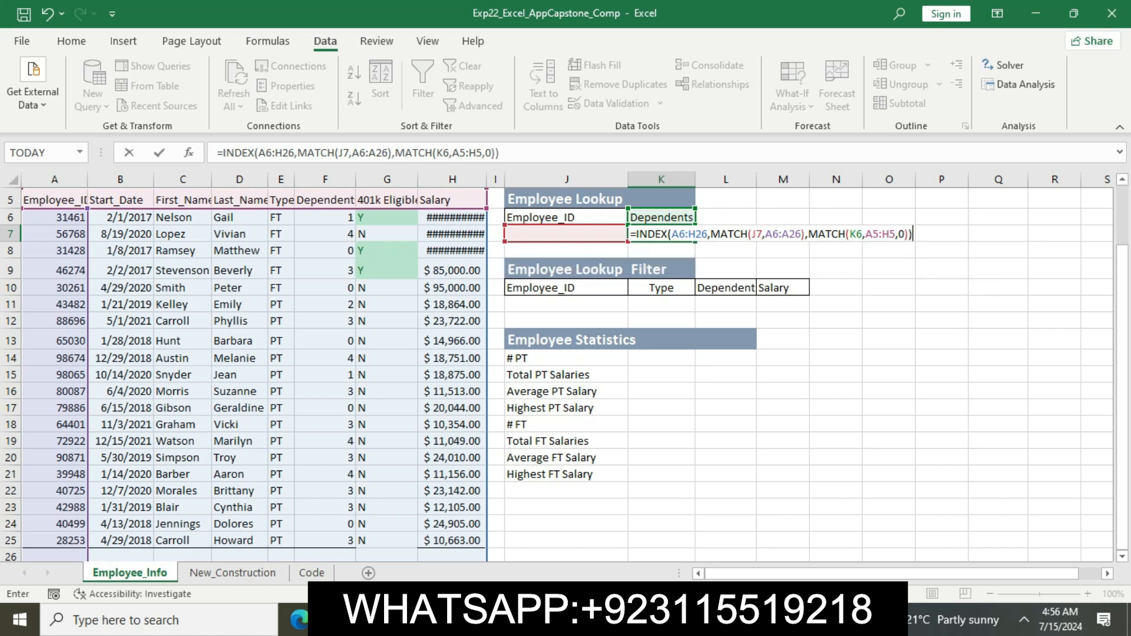
key("Return")
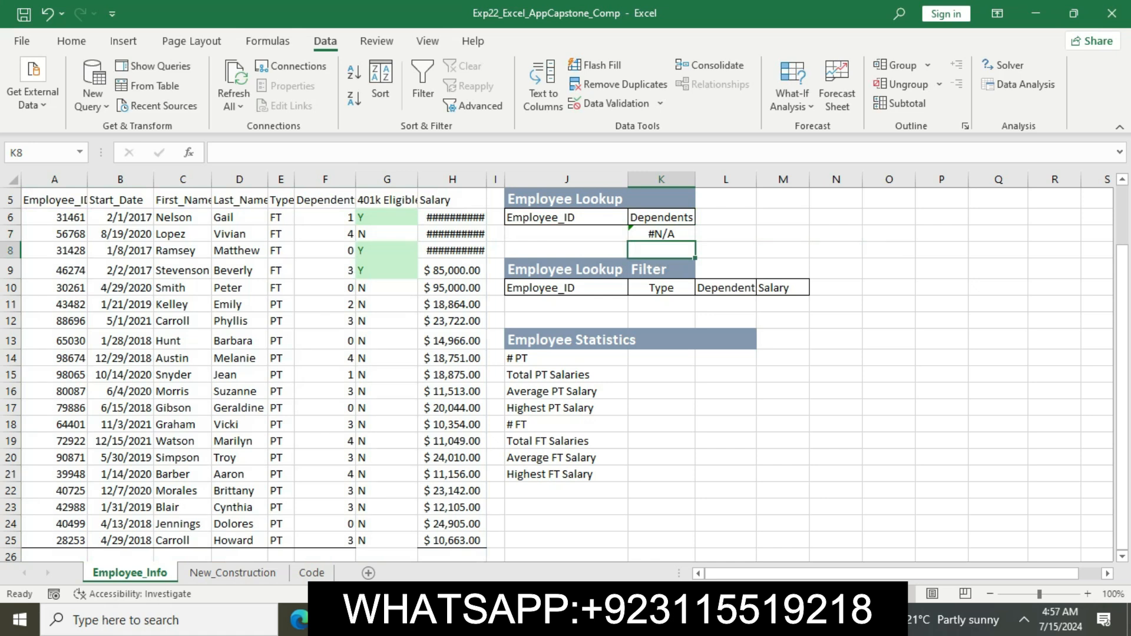
- Check K7's formula in Excel and read the rest of step 7 in Word about the K6 list and testing the function
left_click(661, 234)
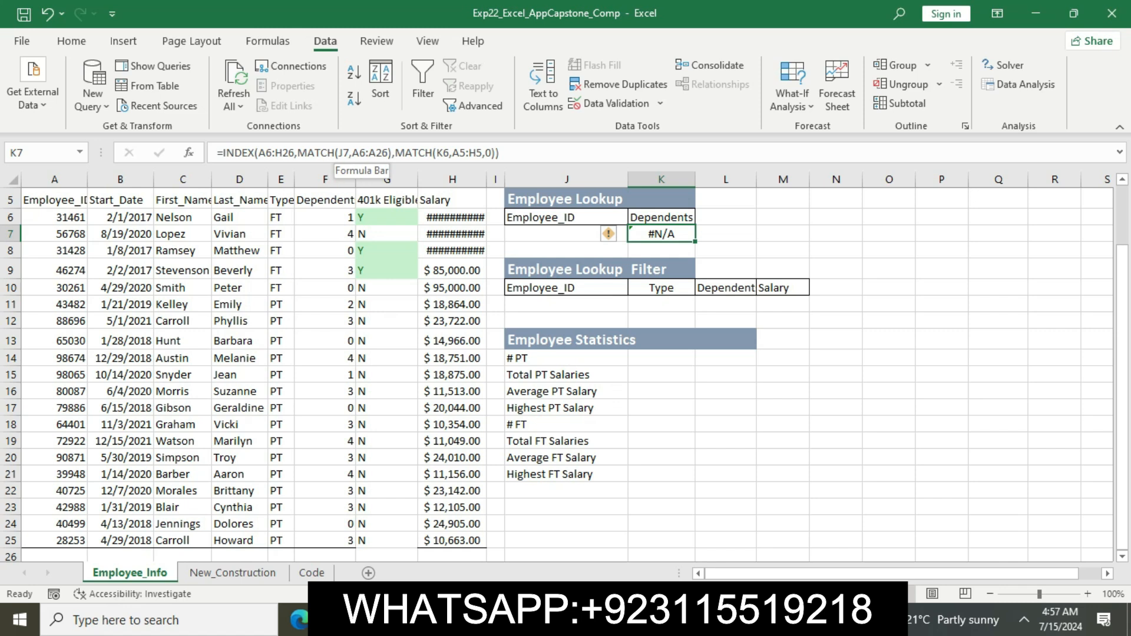
key("alt+Tab")
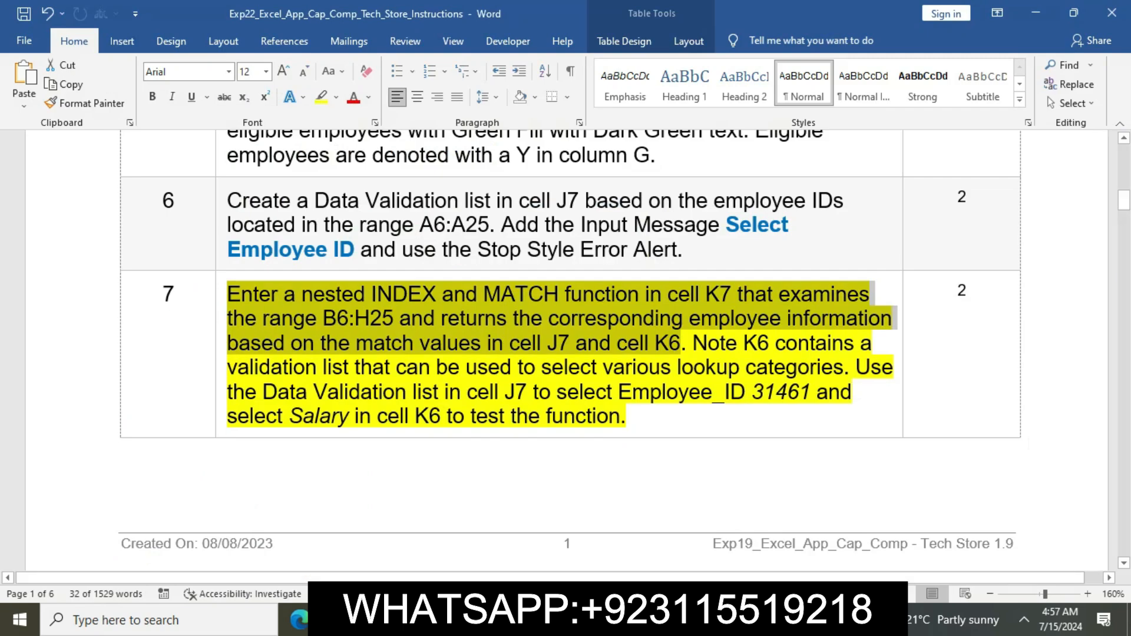
left_click(592, 416)
left_click_drag(692, 342, 843, 367)
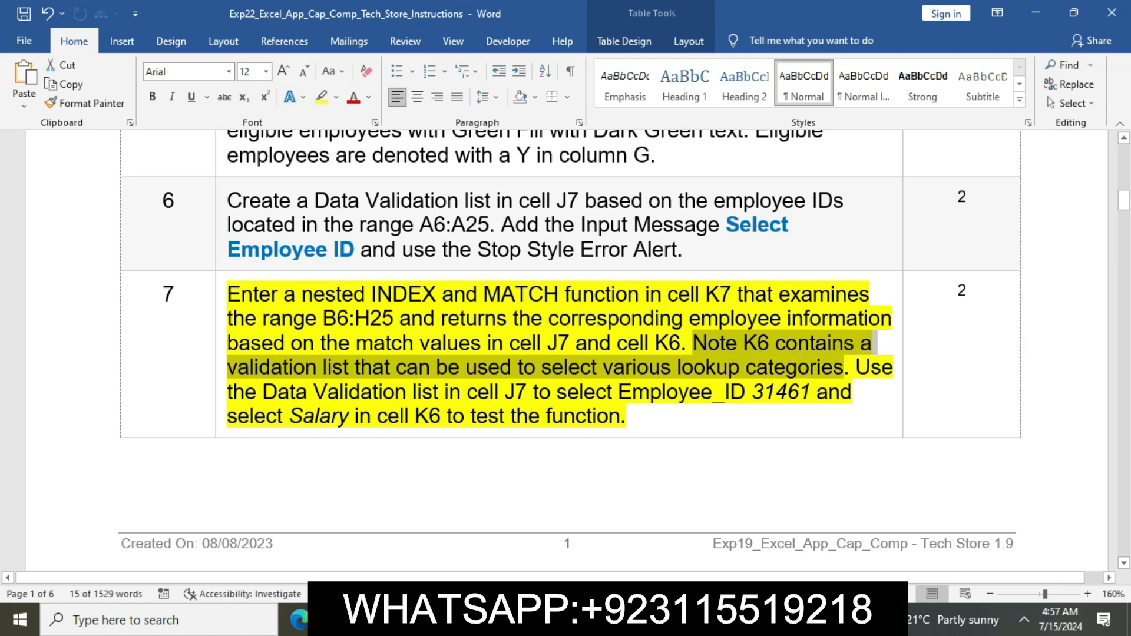
left_click_drag(856, 367, 845, 416)
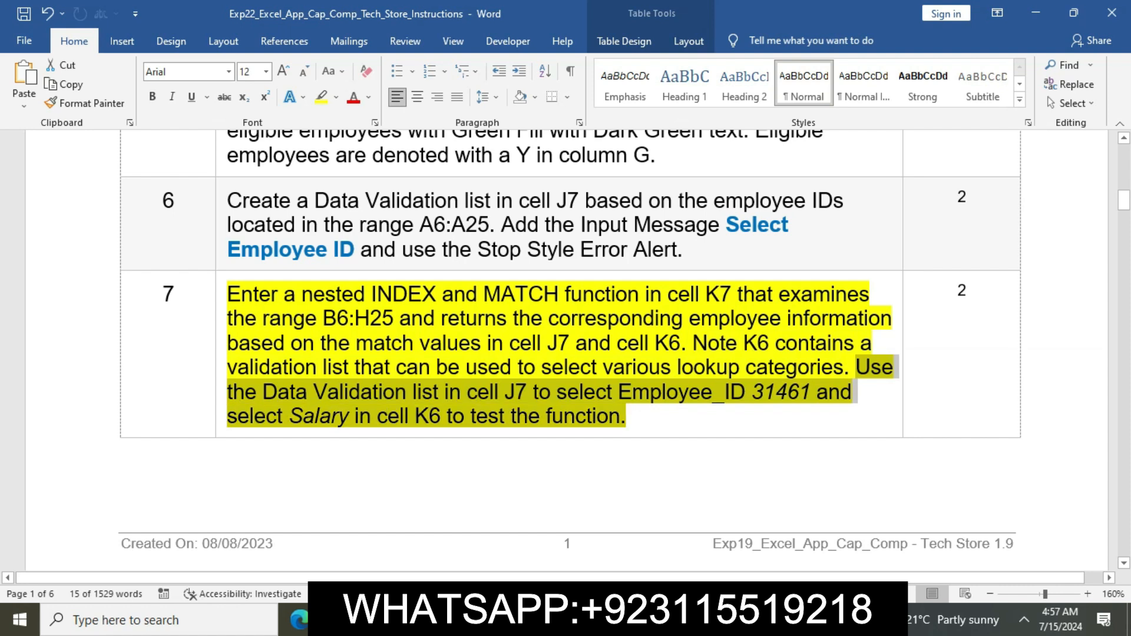
- Switch to Excel and set the lookup category in cell K6 to Salary
key("alt+Tab")
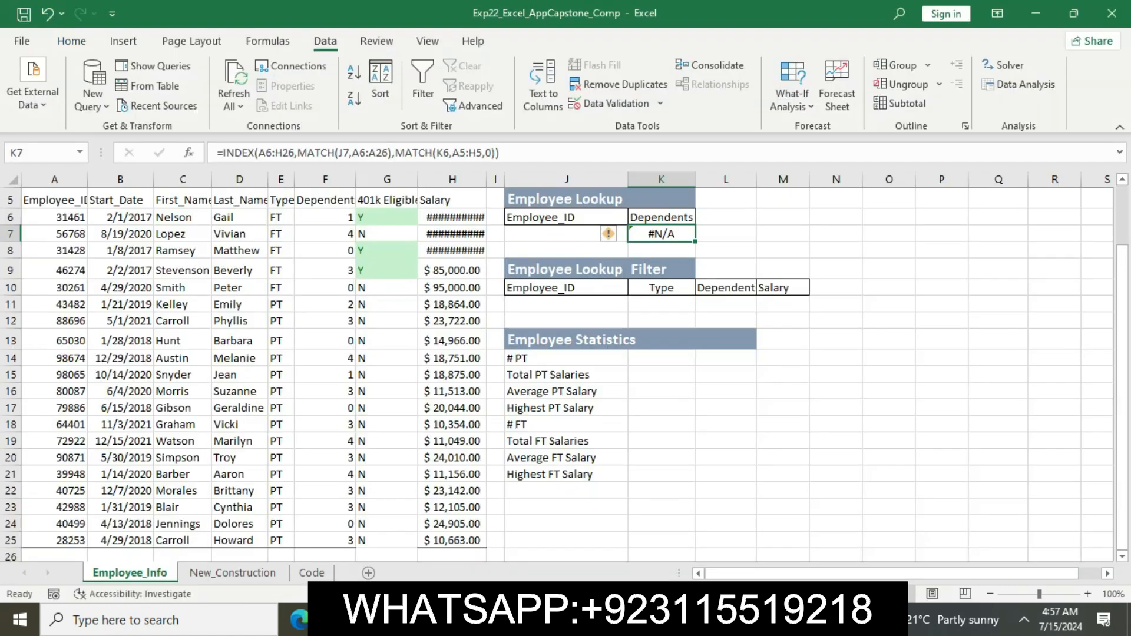
left_click(661, 217)
left_click(702, 217)
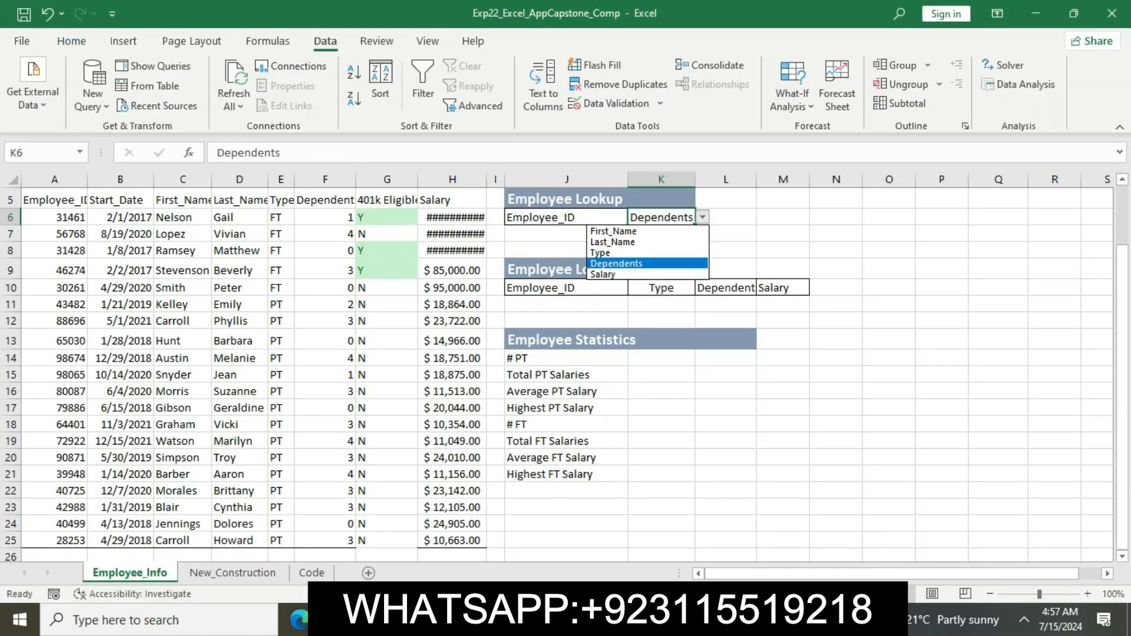
left_click(647, 274)
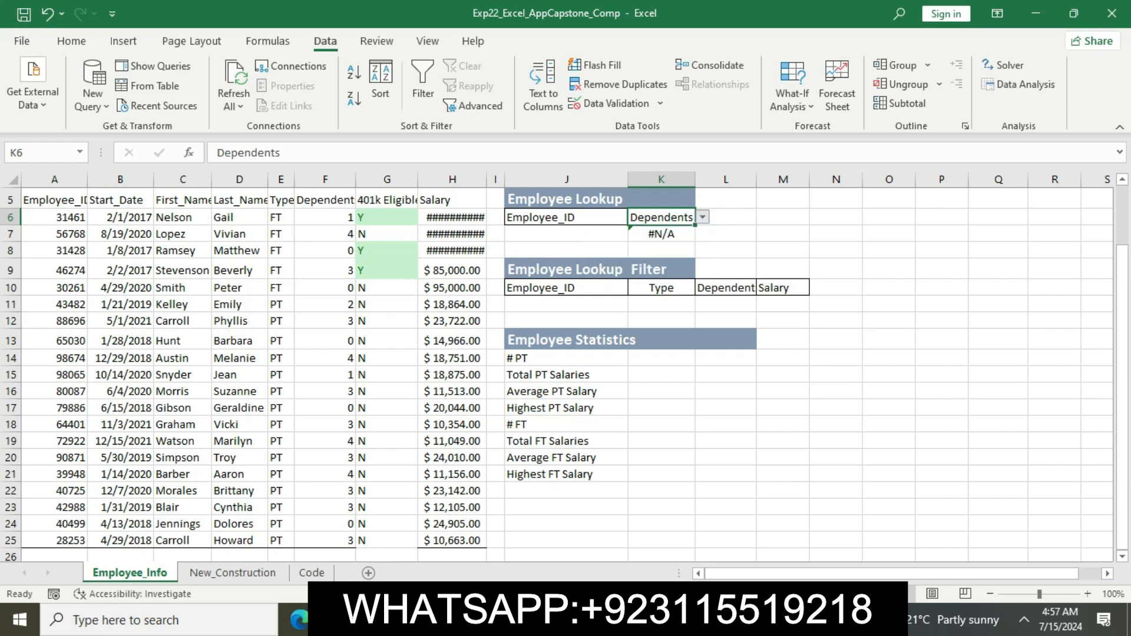
- Choose the employee ID required by step 7 from cell J7's validation list and check the test against the Word instructions
left_click(566, 233)
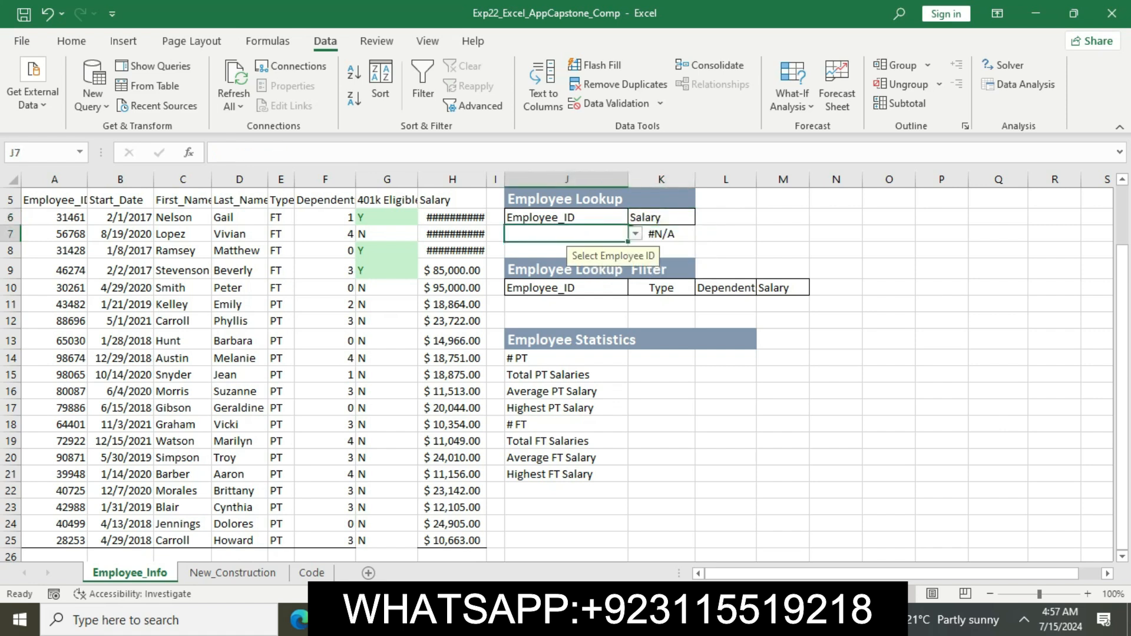
key("alt+Tab")
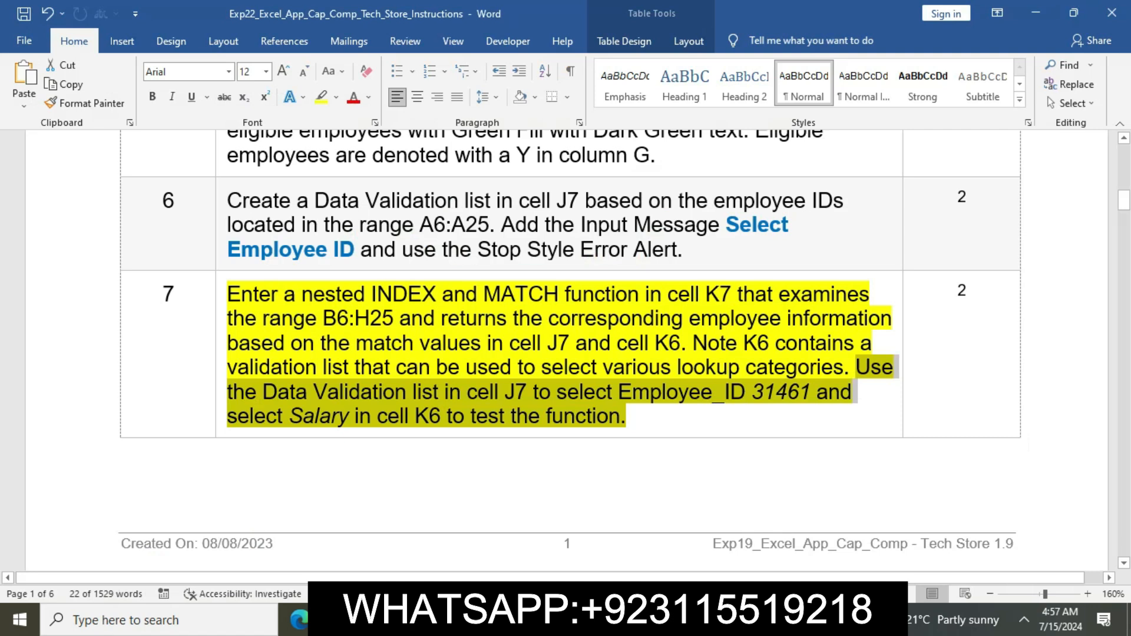
key("alt+Tab")
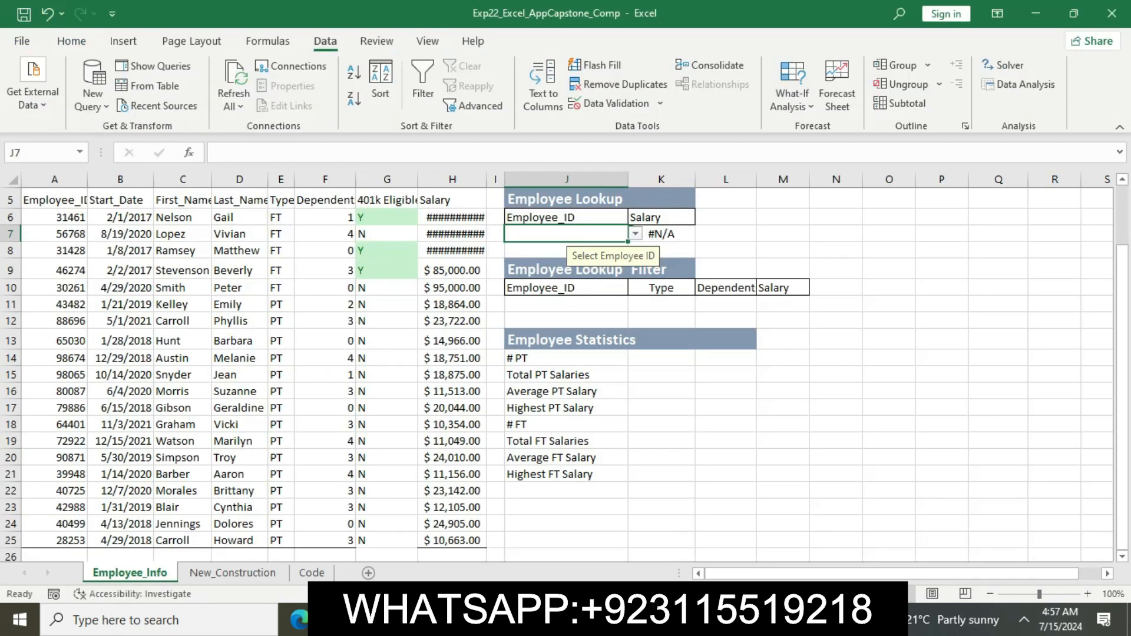
key("alt+Down")
key("Down")
key("Down")
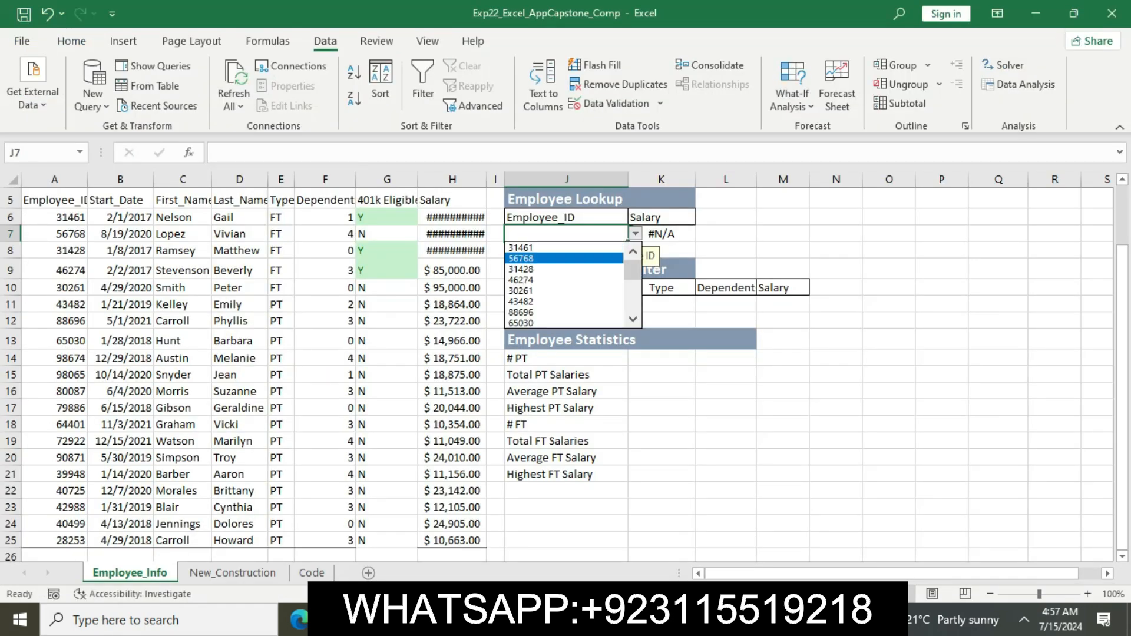
key("Down")
key("Down")
key("Down")
key("Down")
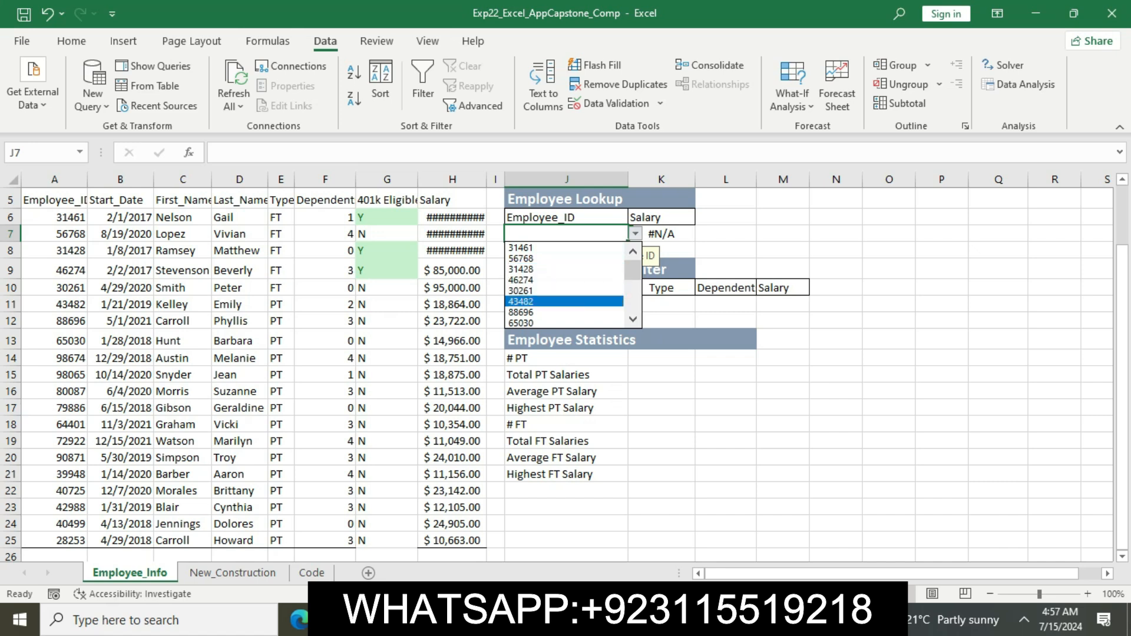
key("Up")
key("Up")
key("Up")
key("Up")
key("Up")
key("Up")
key("Escape")
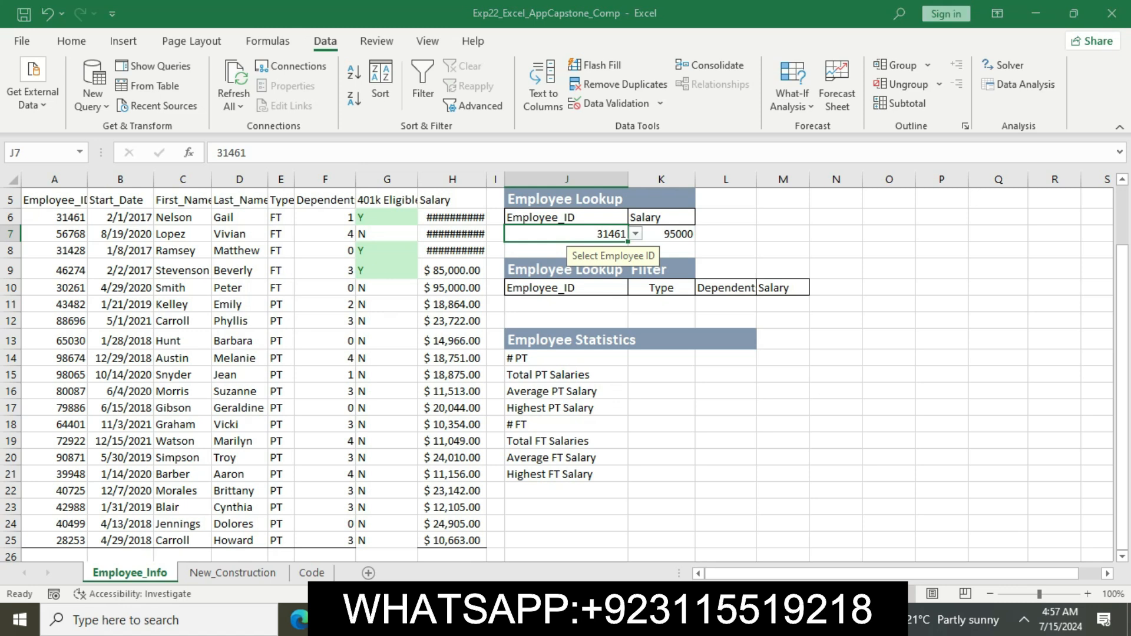
key("alt+Tab")
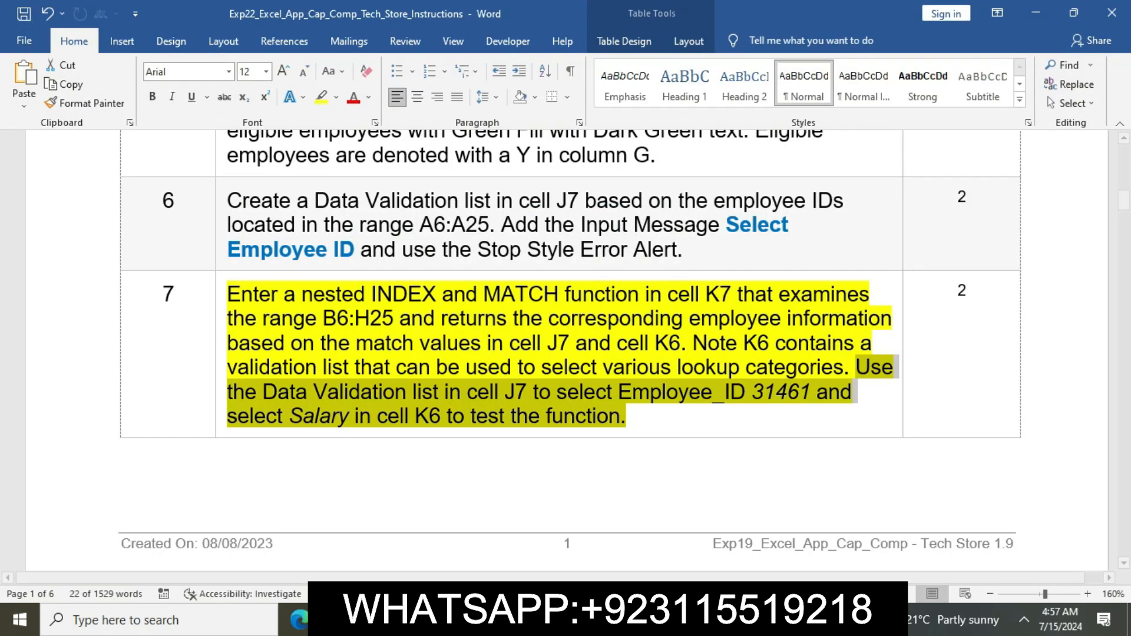
key("alt+Tab")
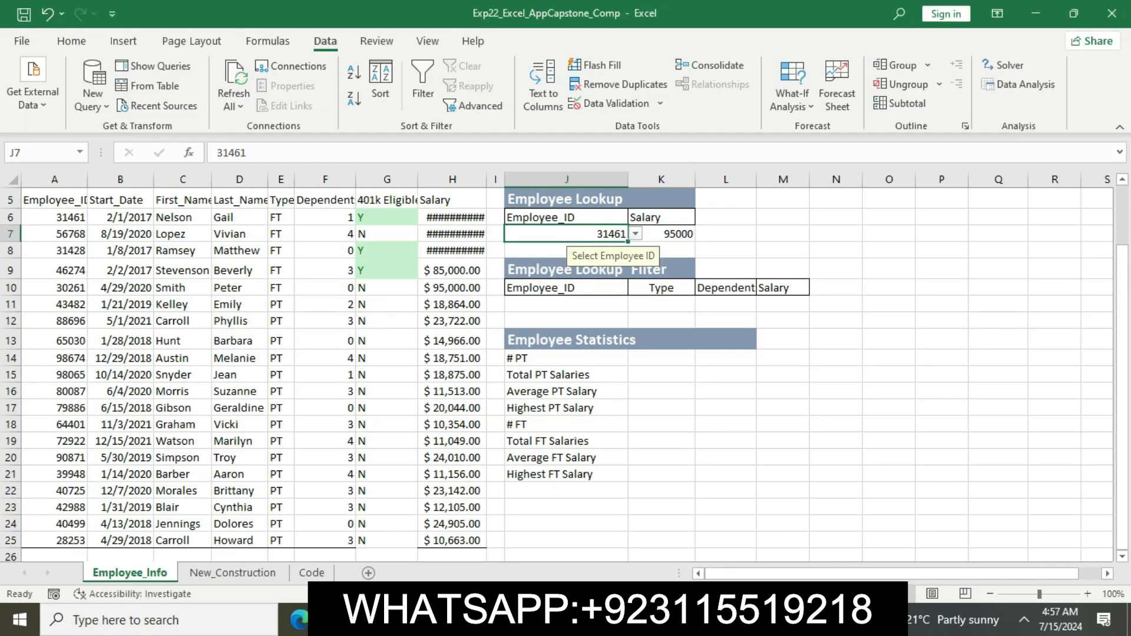
left_click(726, 458)
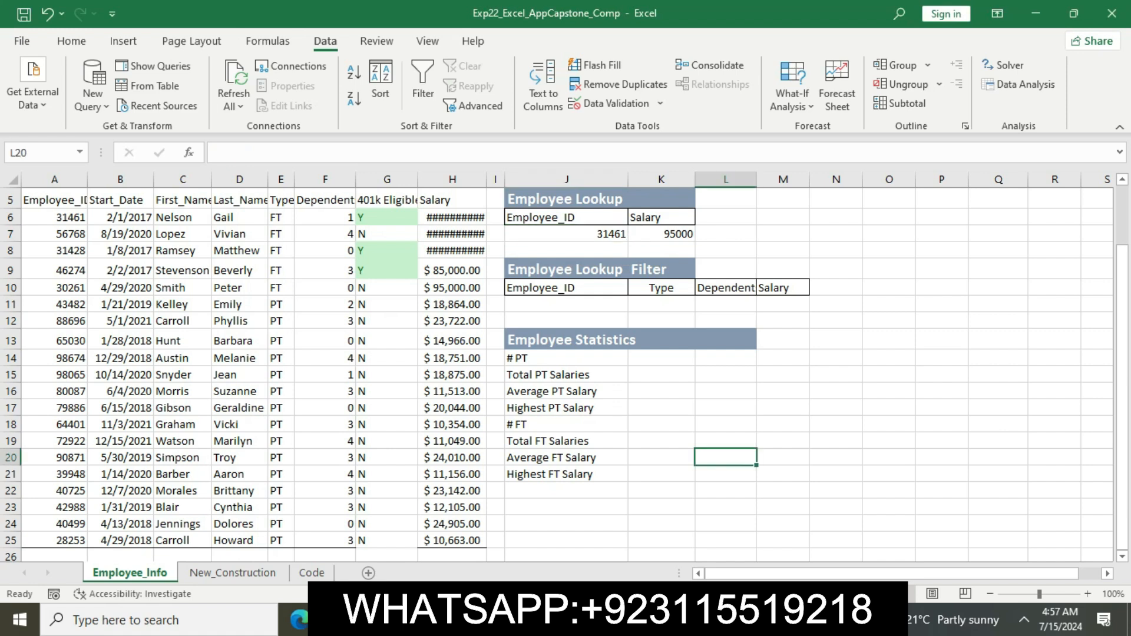
- Switch to the Word instructions and remove the yellow highlight from the step 7 instruction
key("alt+Tab")
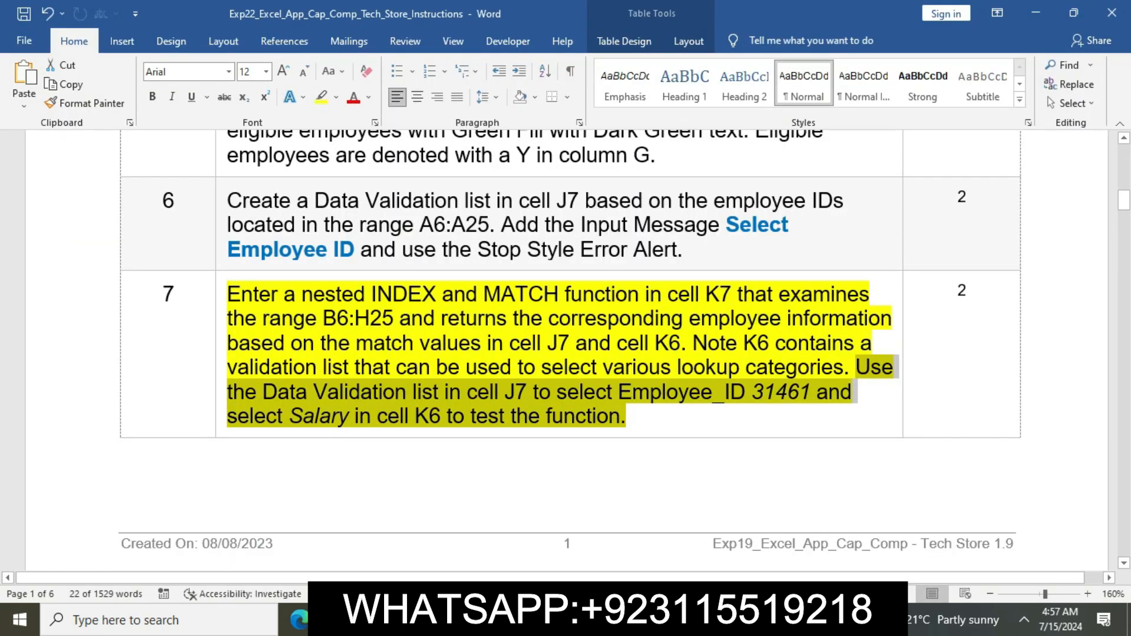
left_click(500, 416)
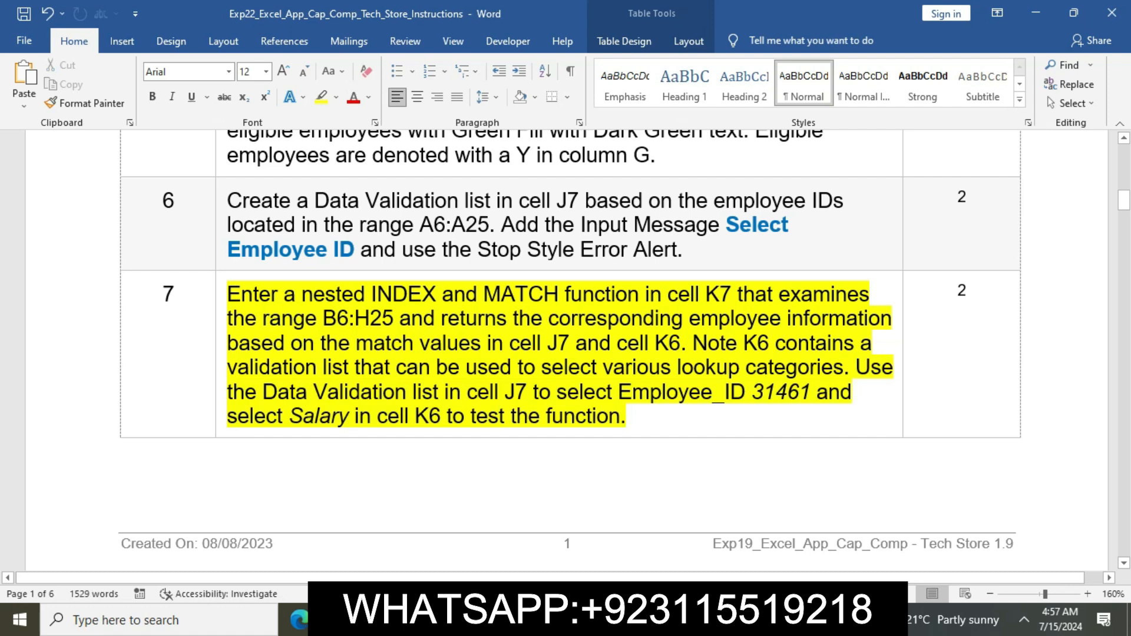
triple_click(500, 416)
left_click(288, 271)
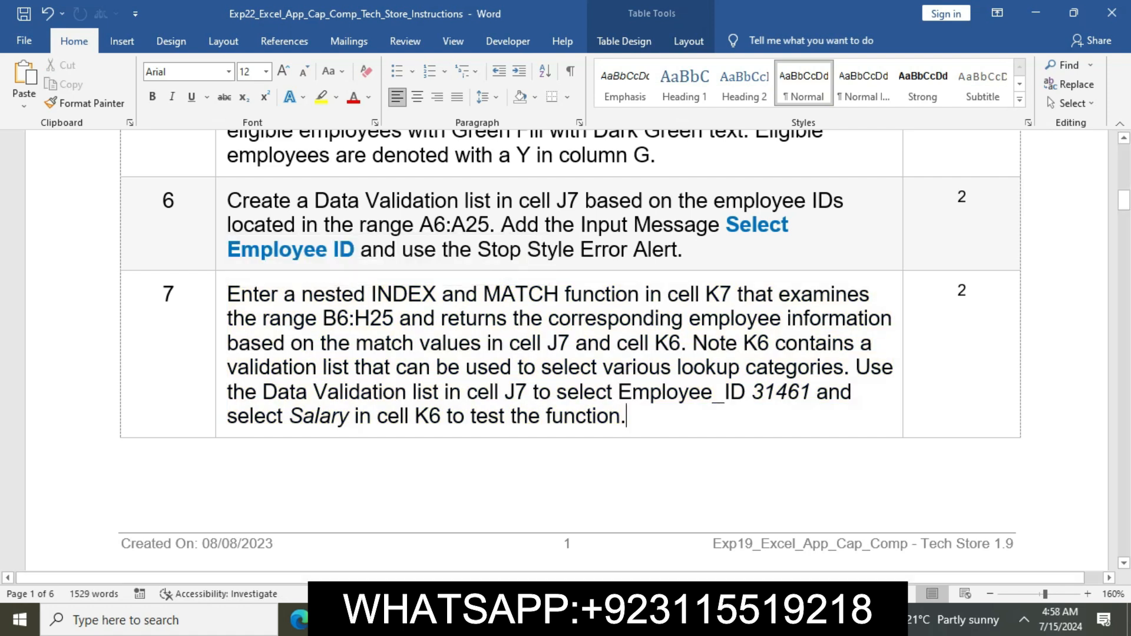
- Highlight the step 8 instruction in yellow and review its requirement for a conditional count of PT employees in cell K14
scroll(565, 341, "down", 10)
scroll(566, 347, "down", 8)
scroll(566, 348, "up", 14)
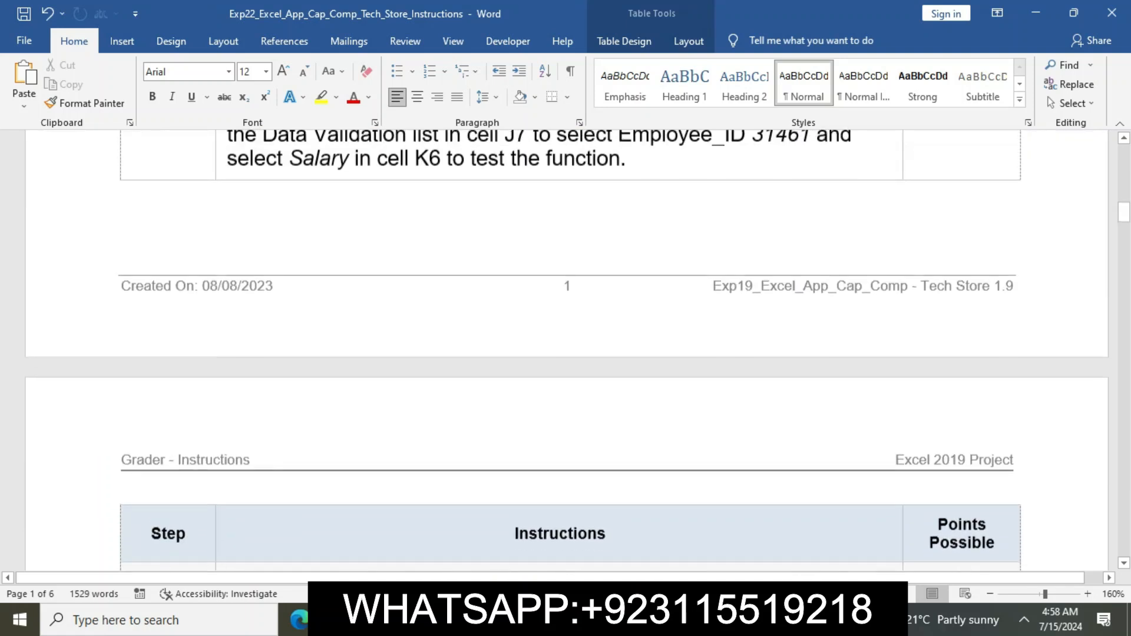
scroll(566, 347, "down", 3)
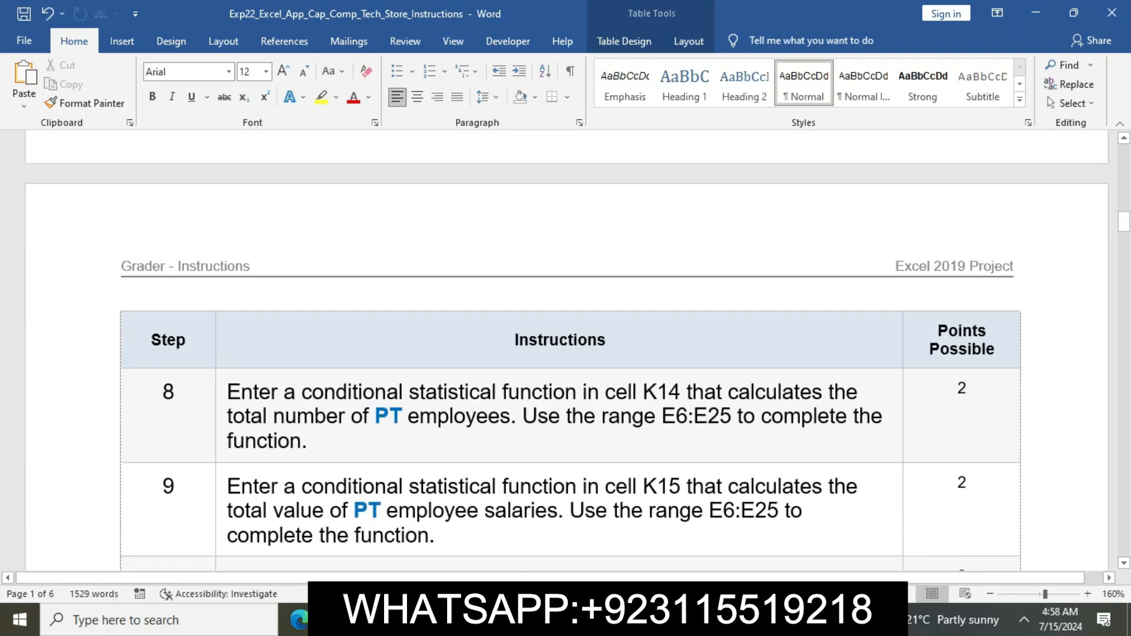
triple_click(228, 392)
left_click(284, 368)
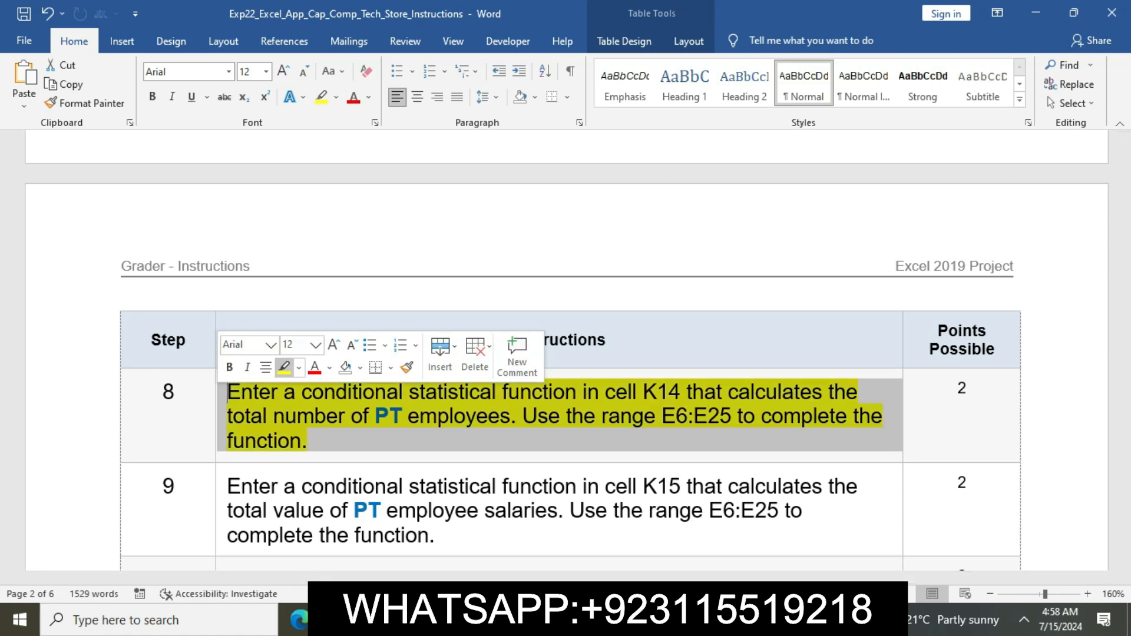
left_click(307, 441)
left_click(327, 416)
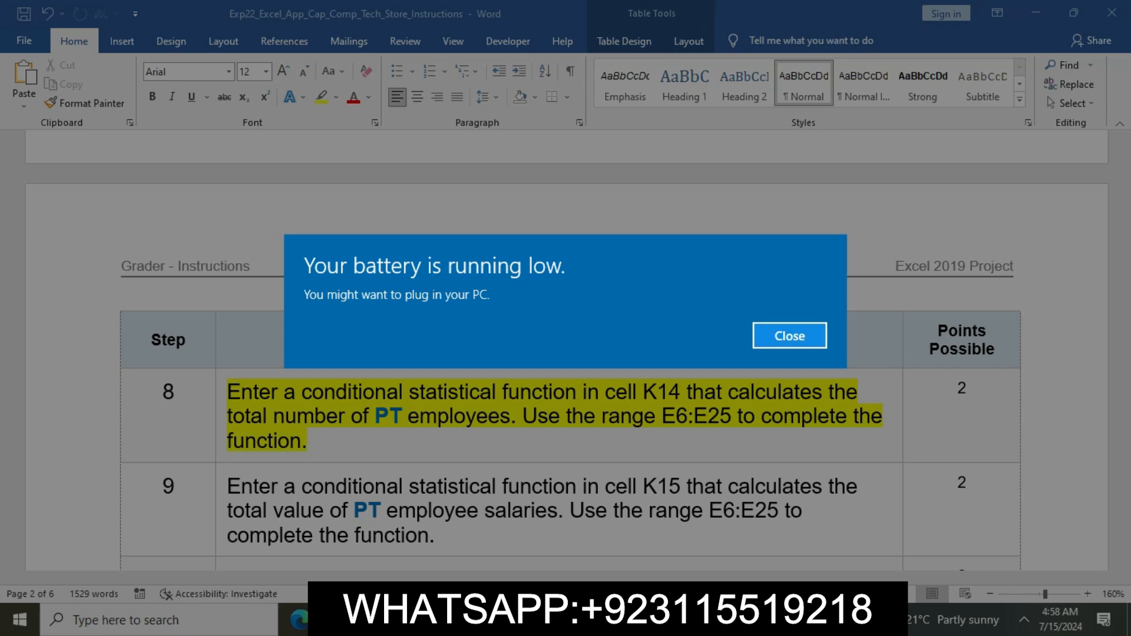
left_click(789, 336)
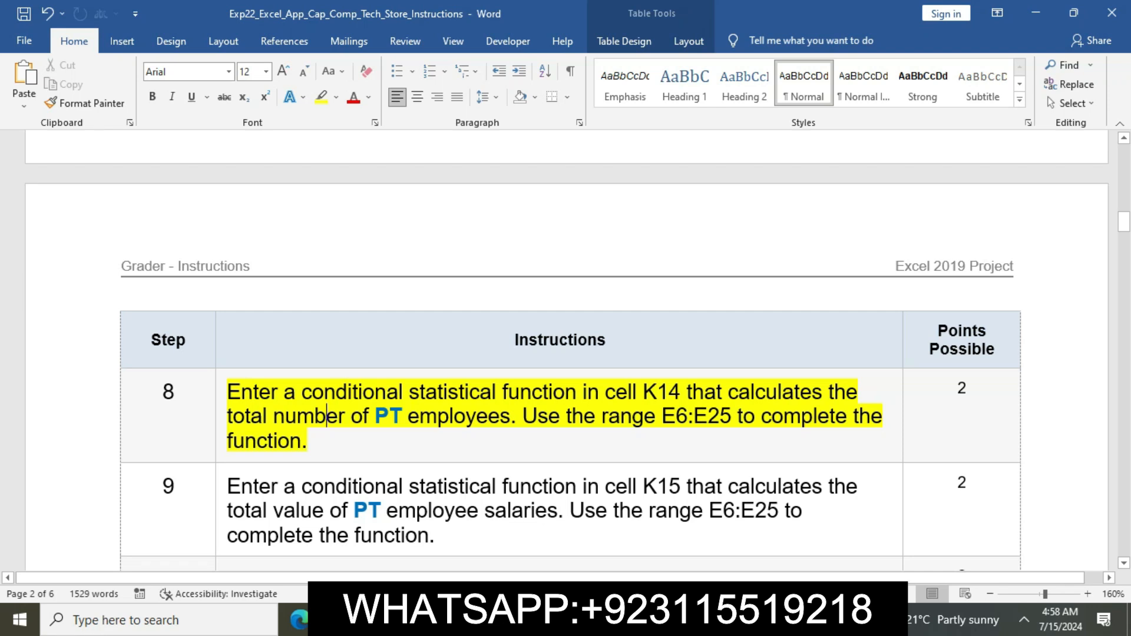
left_click_drag(228, 392, 484, 438)
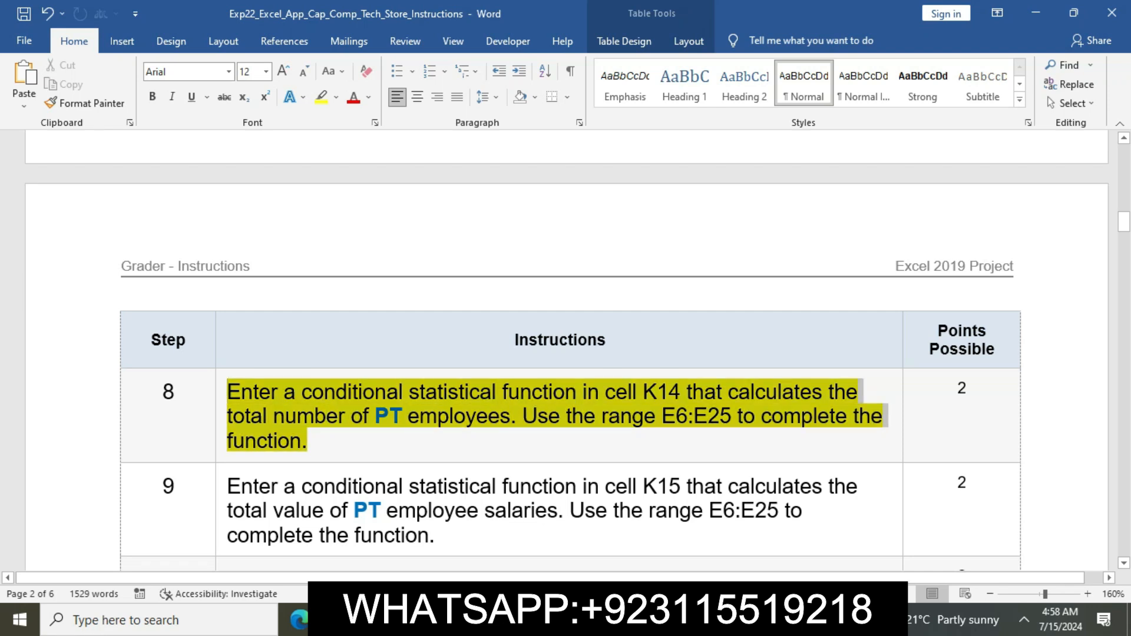
left_click(484, 439)
left_click_drag(227, 392, 510, 416)
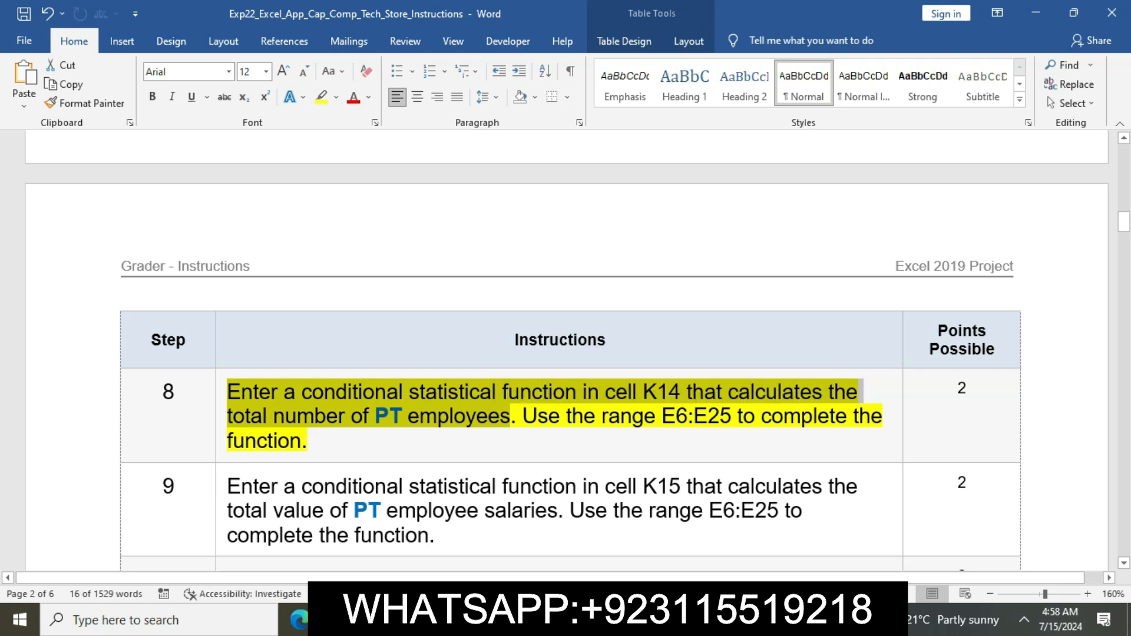
- Switch to Excel and enter the formula =COUNTIF(E6:E26,"PT") in cell K14
key("alt+Tab")
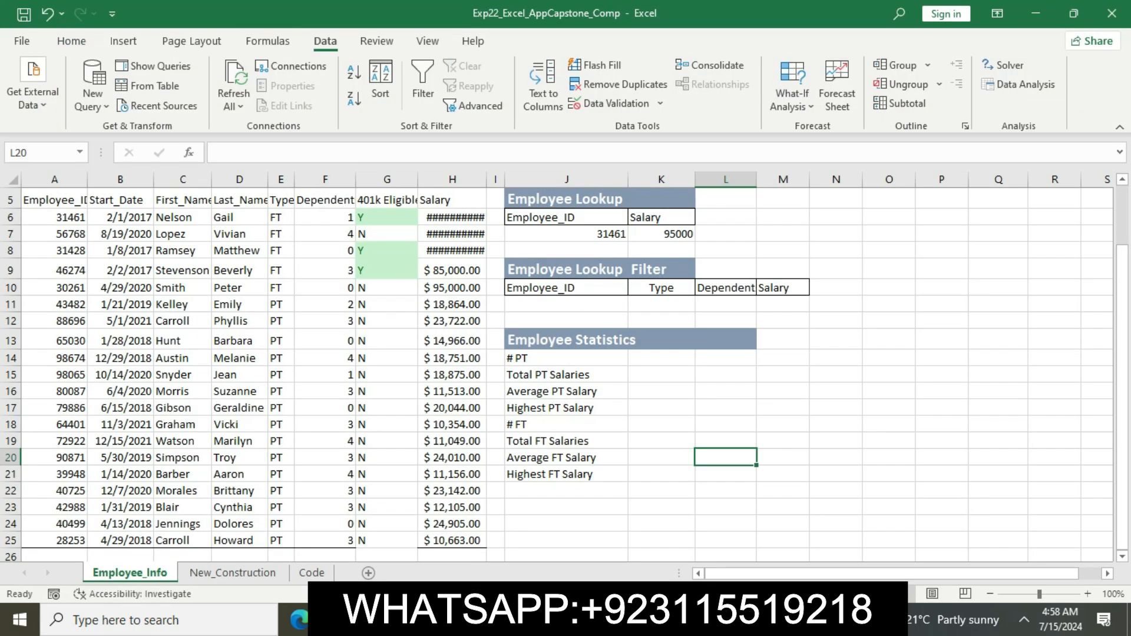
left_click(661, 358)
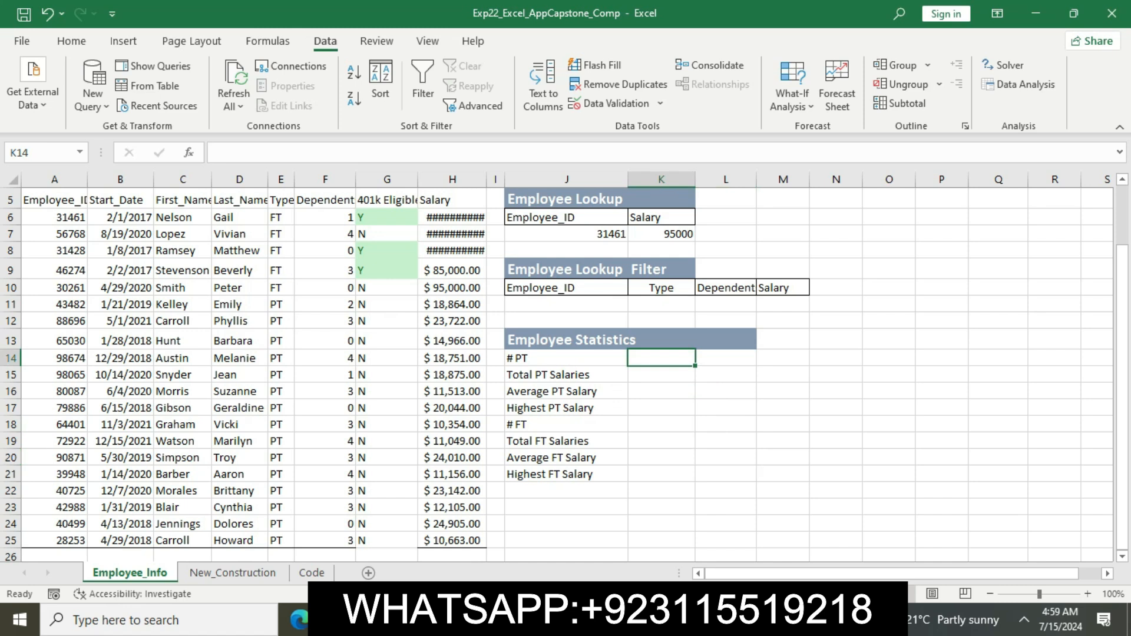
type("=")
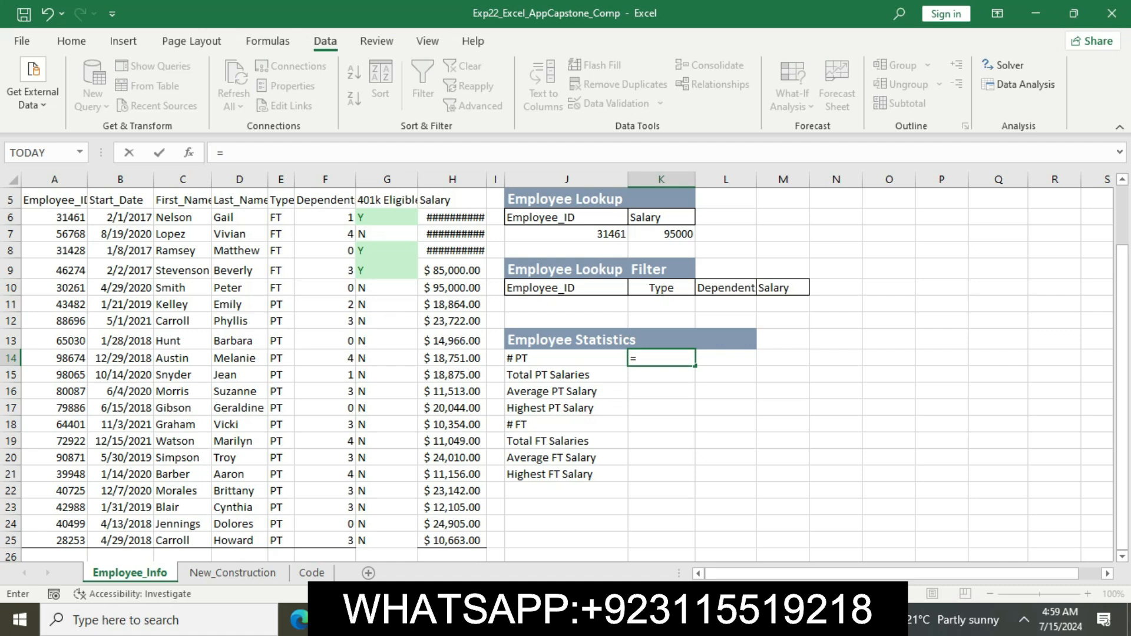
type("COUN")
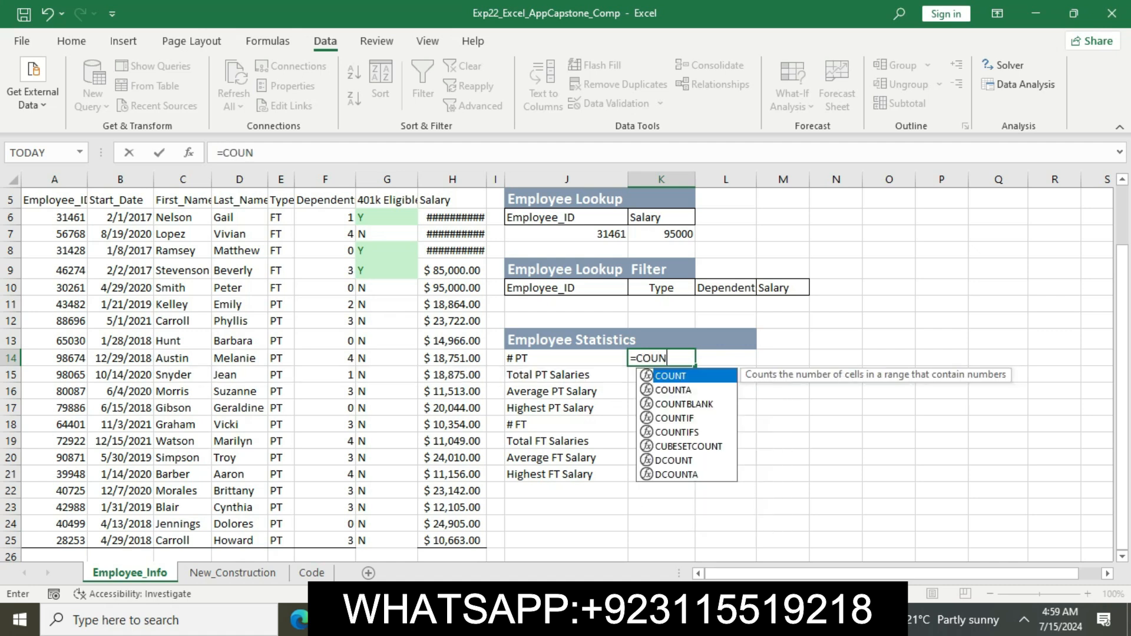
type("TIF")
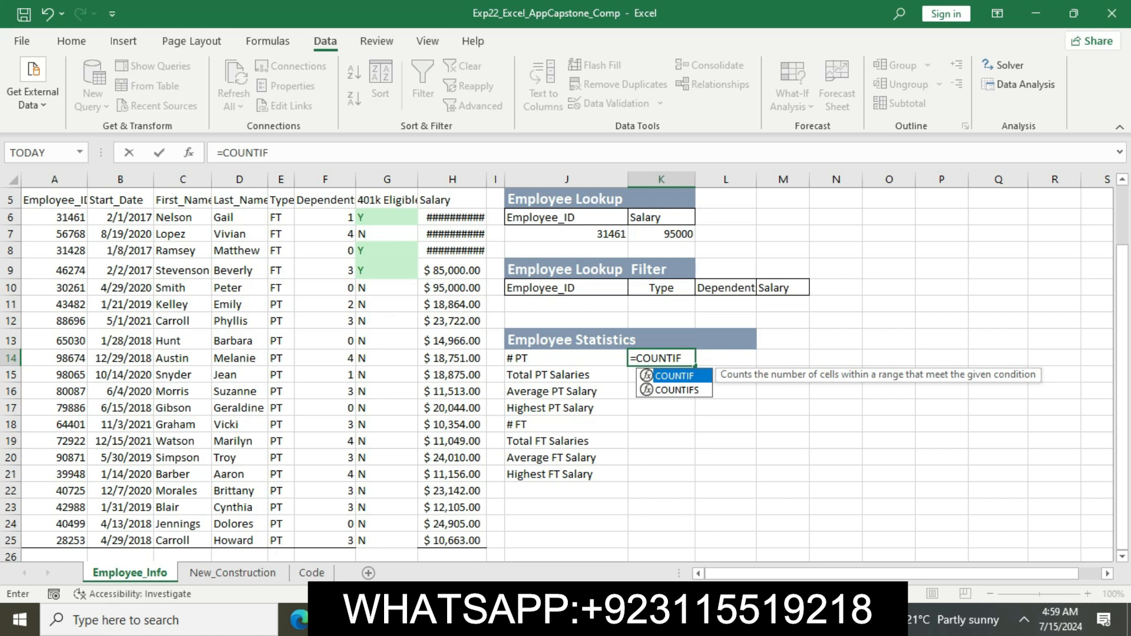
type("(E6")
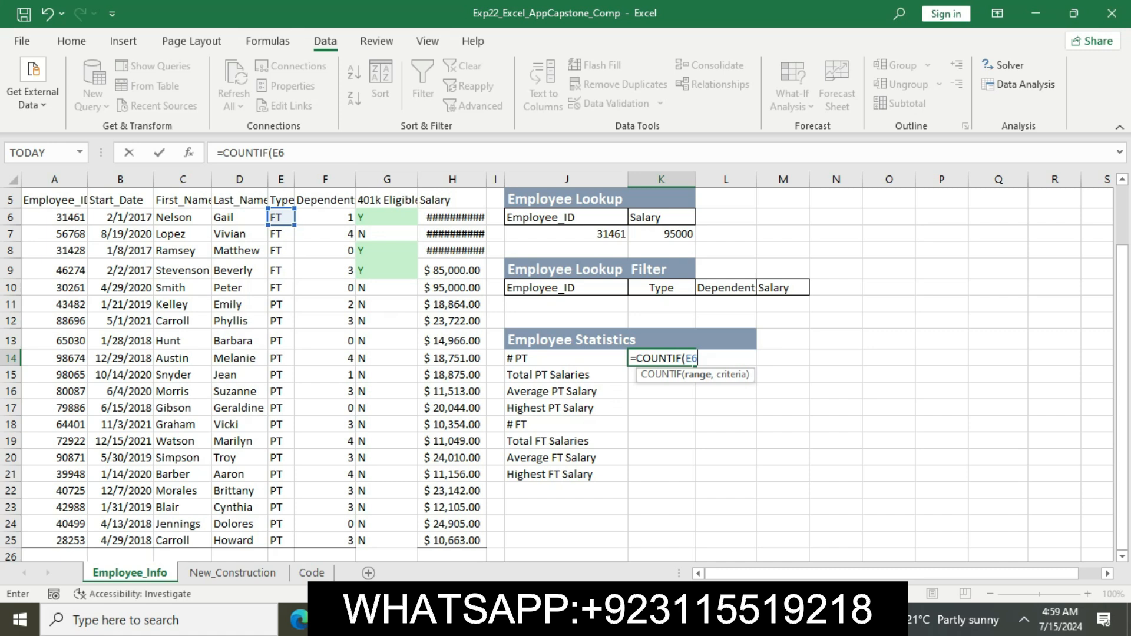
type(":E26")
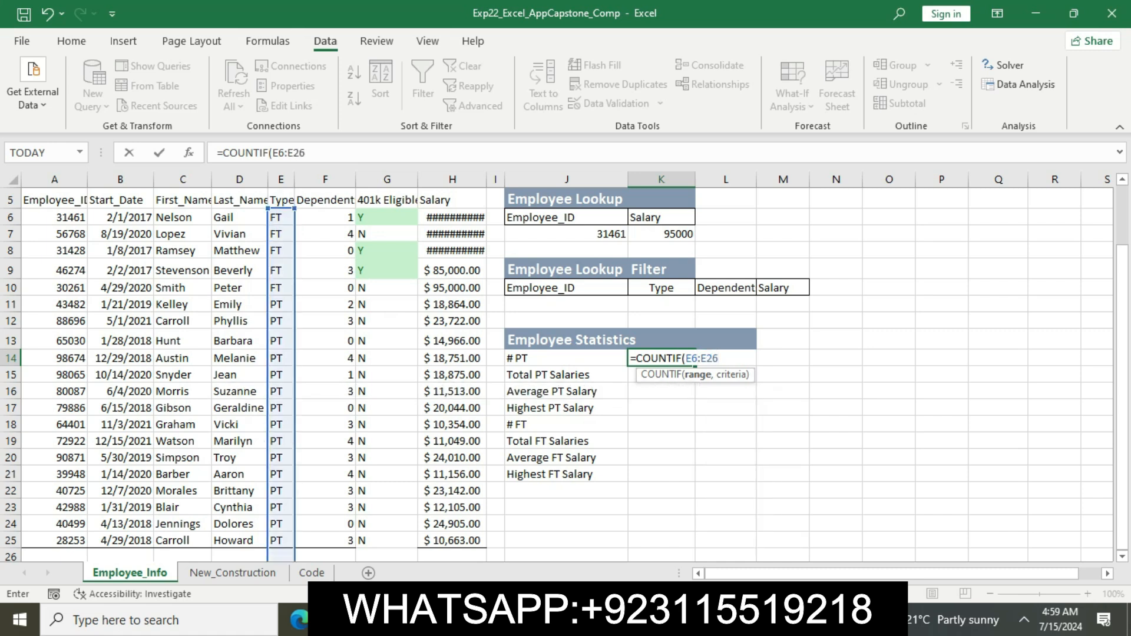
type(",\"PT\")")
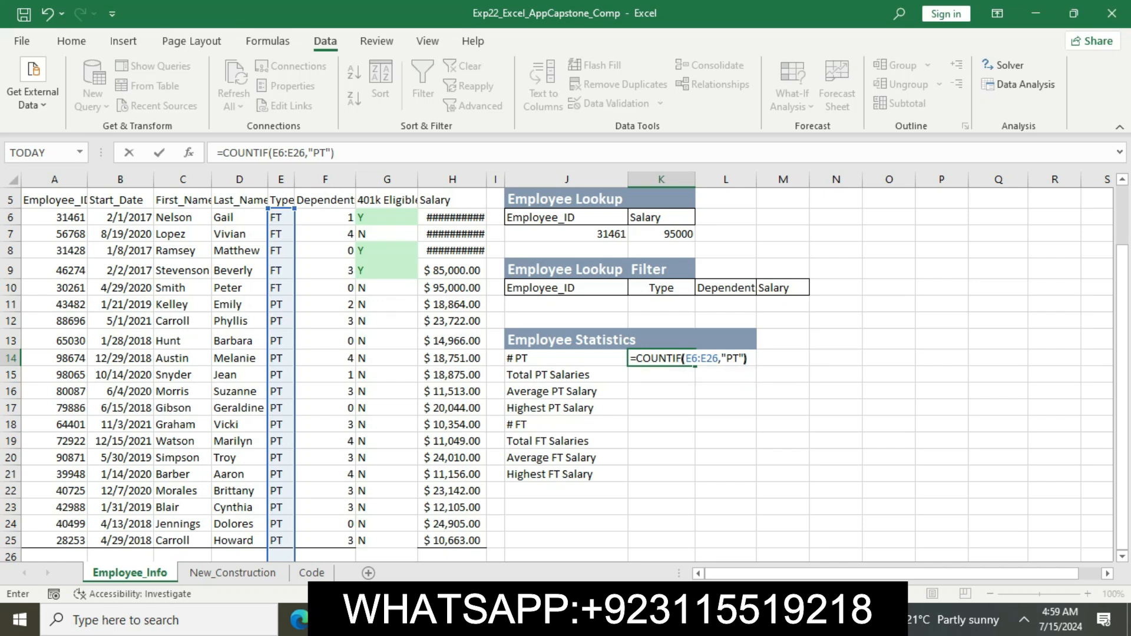
key("Return")
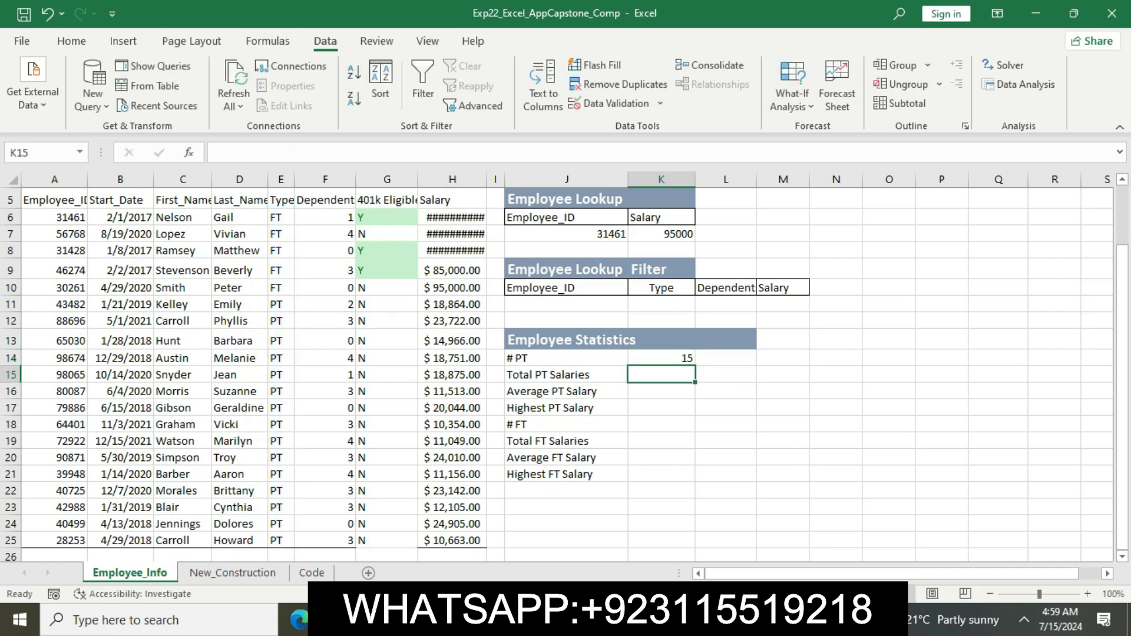
- Switch to the Word instructions and remove the yellow highlight from the step 8 instruction
key("alt+Tab")
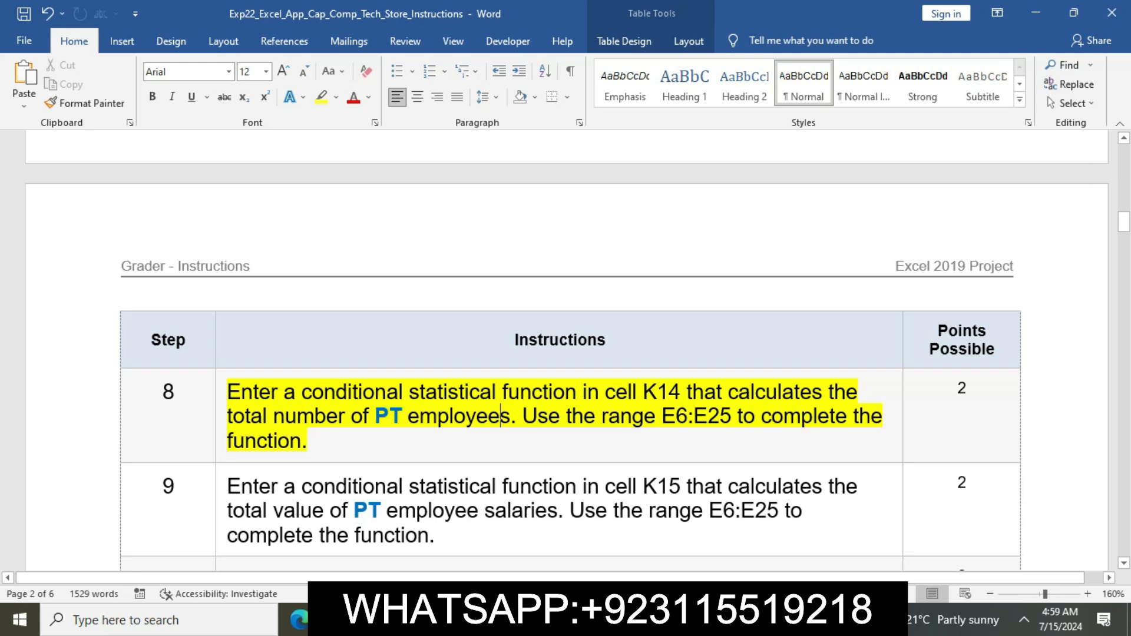
left_click(221, 396)
left_click(290, 367)
left_click(315, 441)
left_click(315, 416)
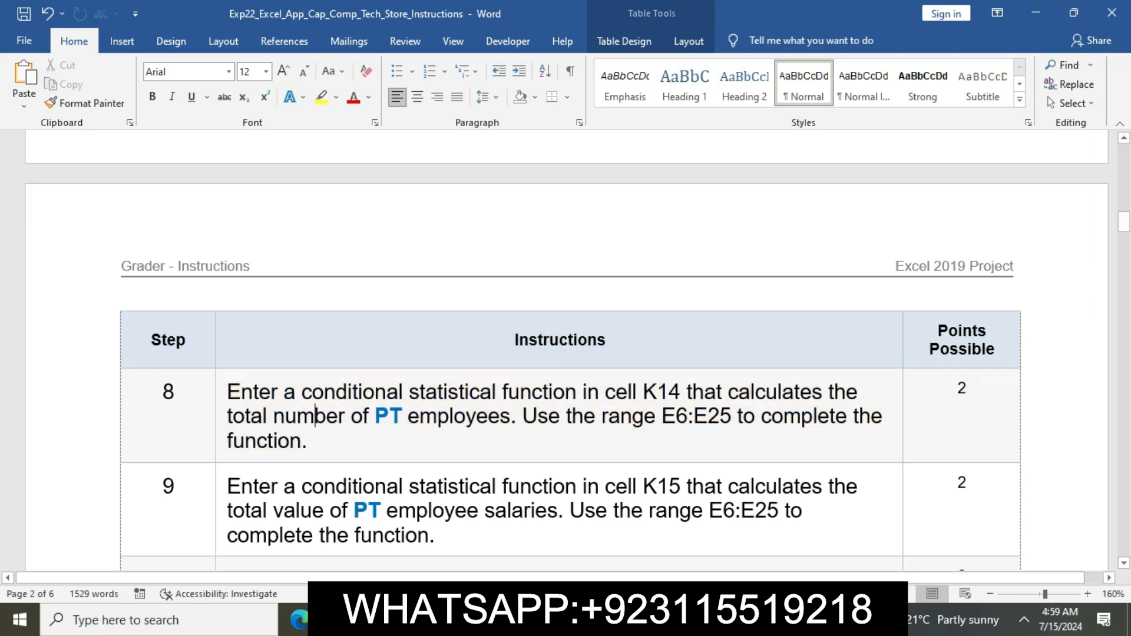
- Highlight the step 9 instruction in yellow and review its requirement for totalling PT employee salaries in cell K15
scroll(315, 417, "down", 1)
left_click(222, 395)
left_click(284, 373)
left_click(313, 420)
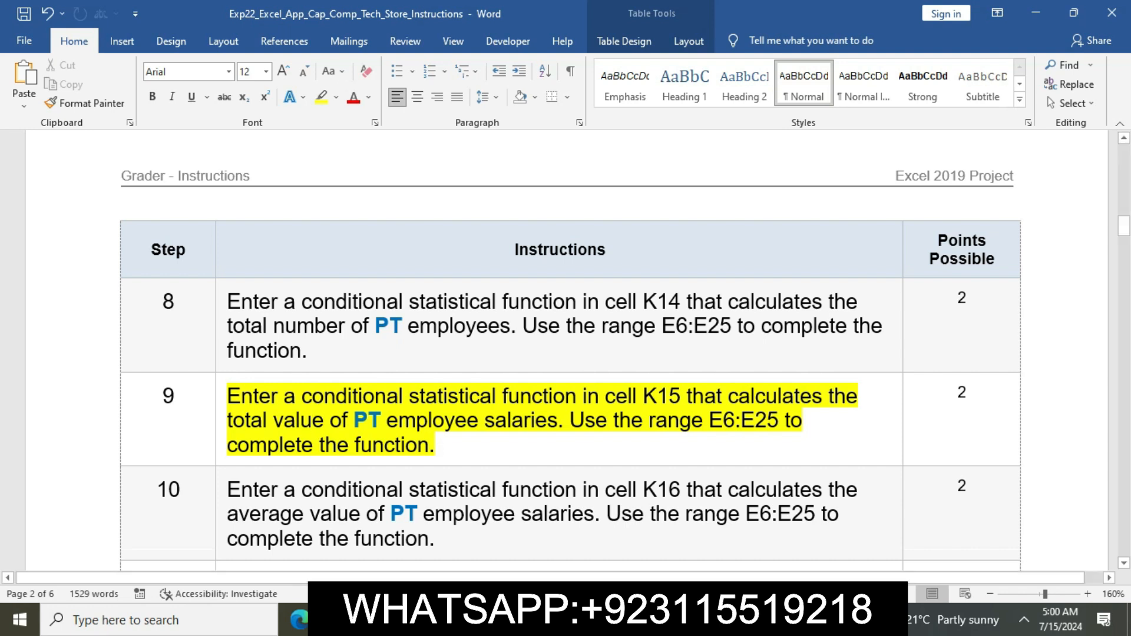
left_click_drag(228, 395, 435, 445)
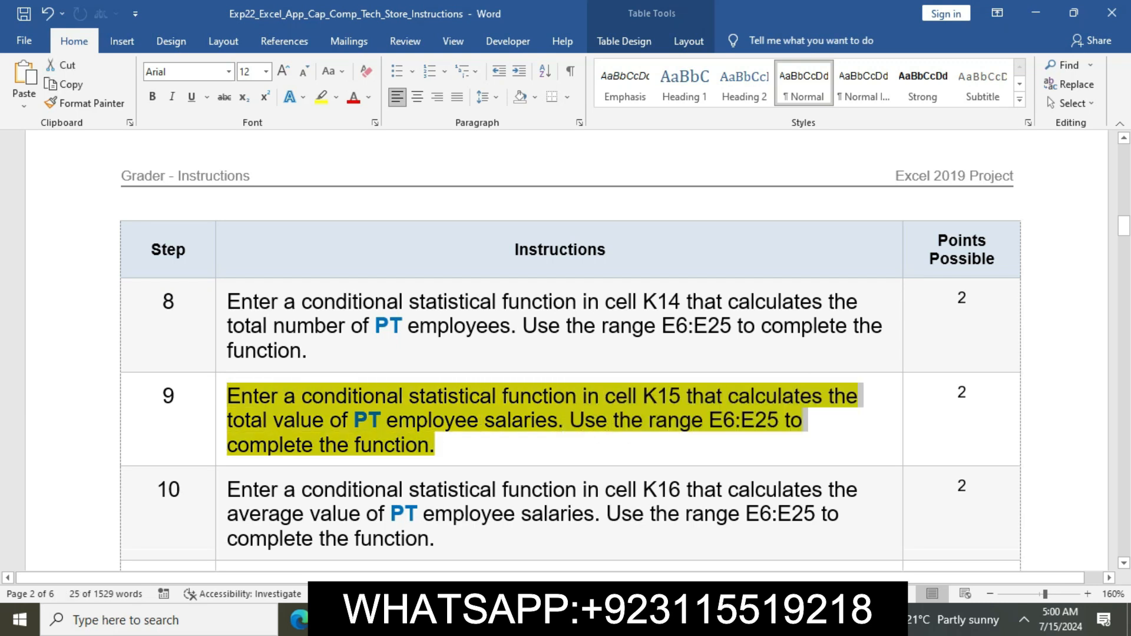
- Switch to Excel and enter the formula =SUMIF(E6:E26,"PT",H6:H26) in cell K15 for the total PT salaries
key("alt+Tab")
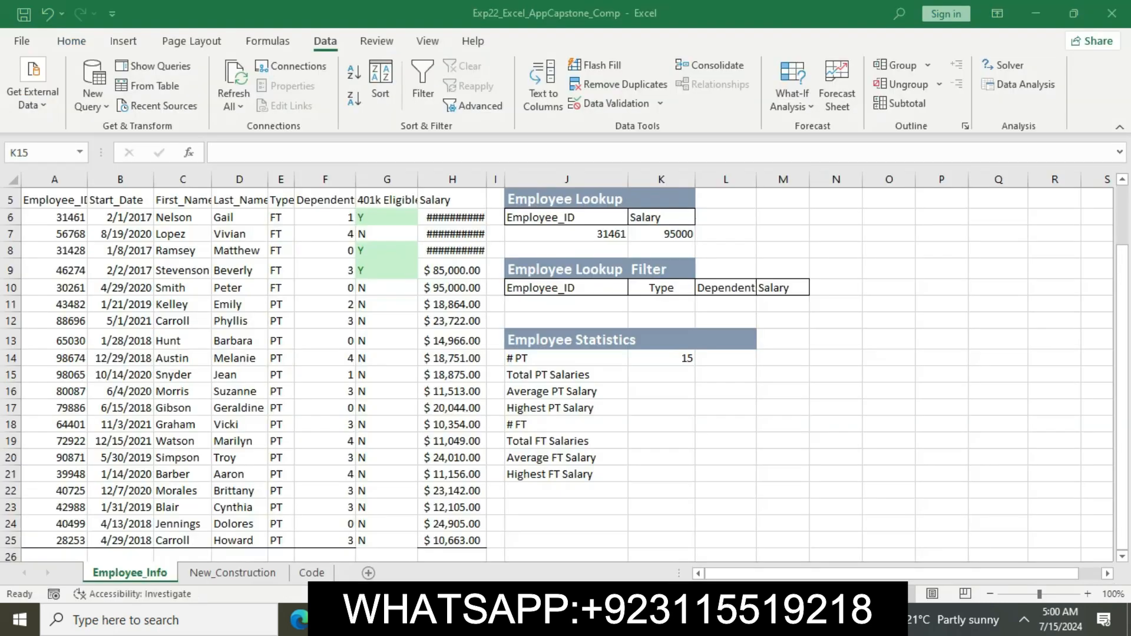
type("==")
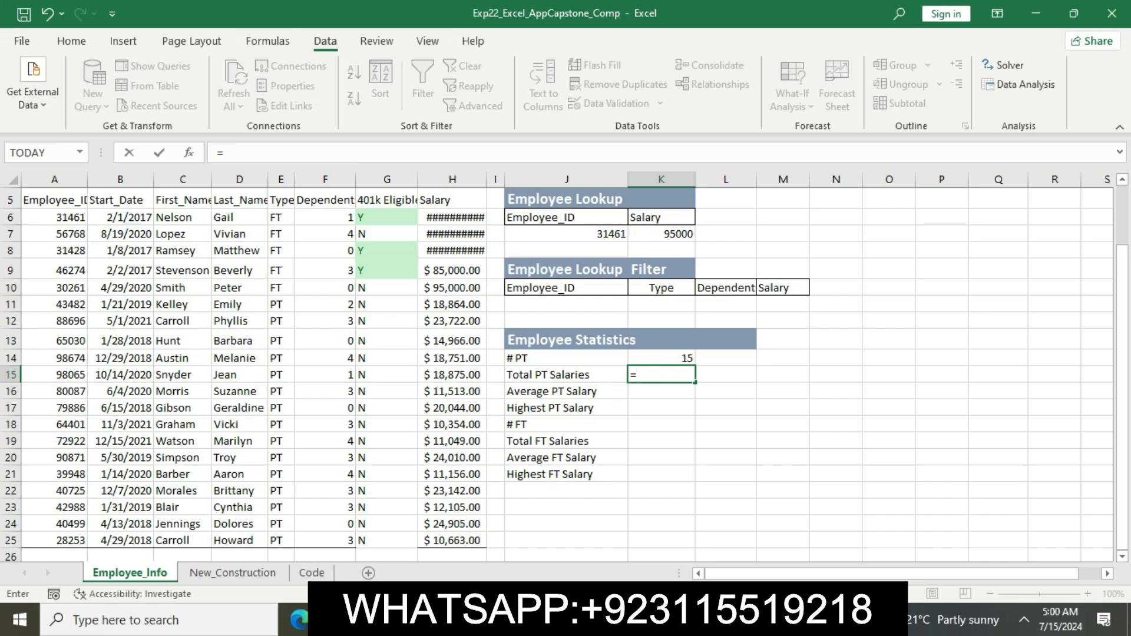
type("SUM")
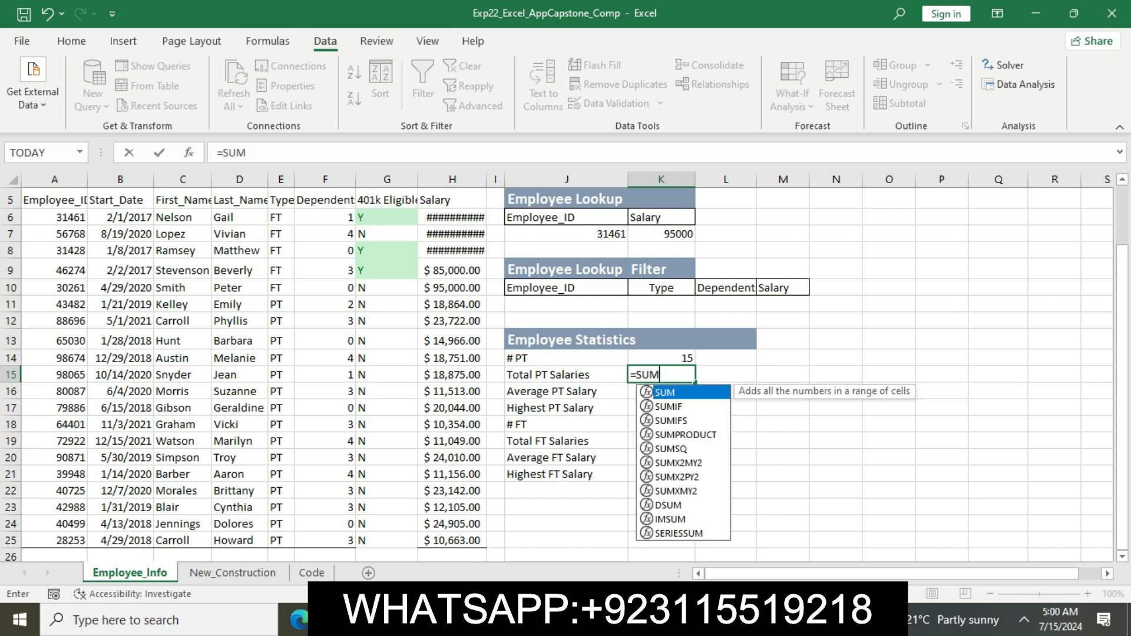
type("IF")
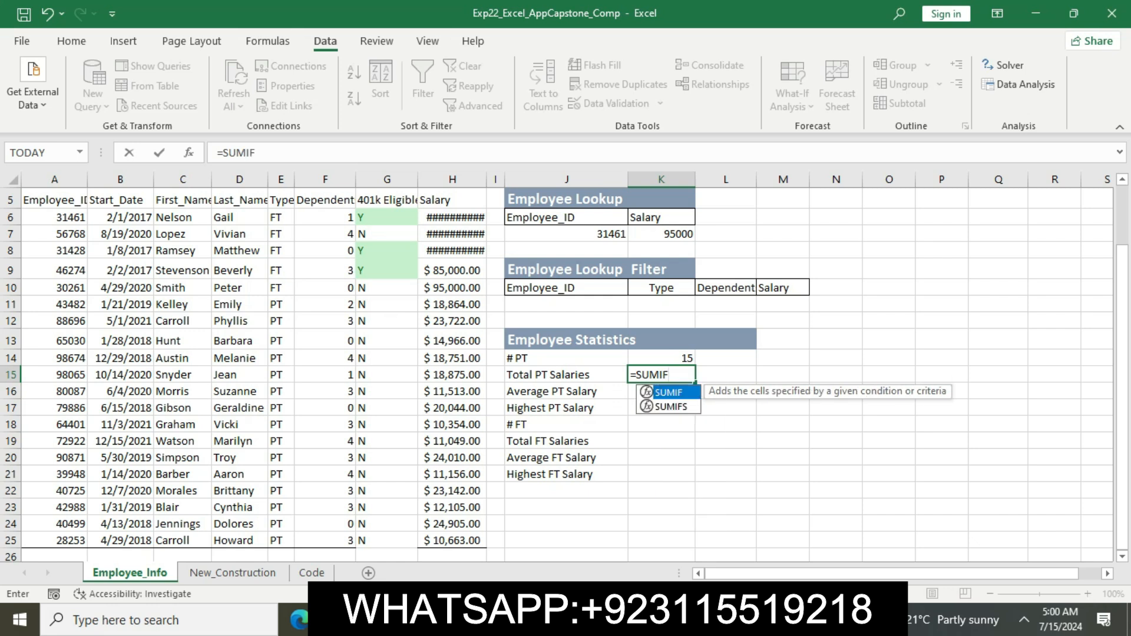
type("(")
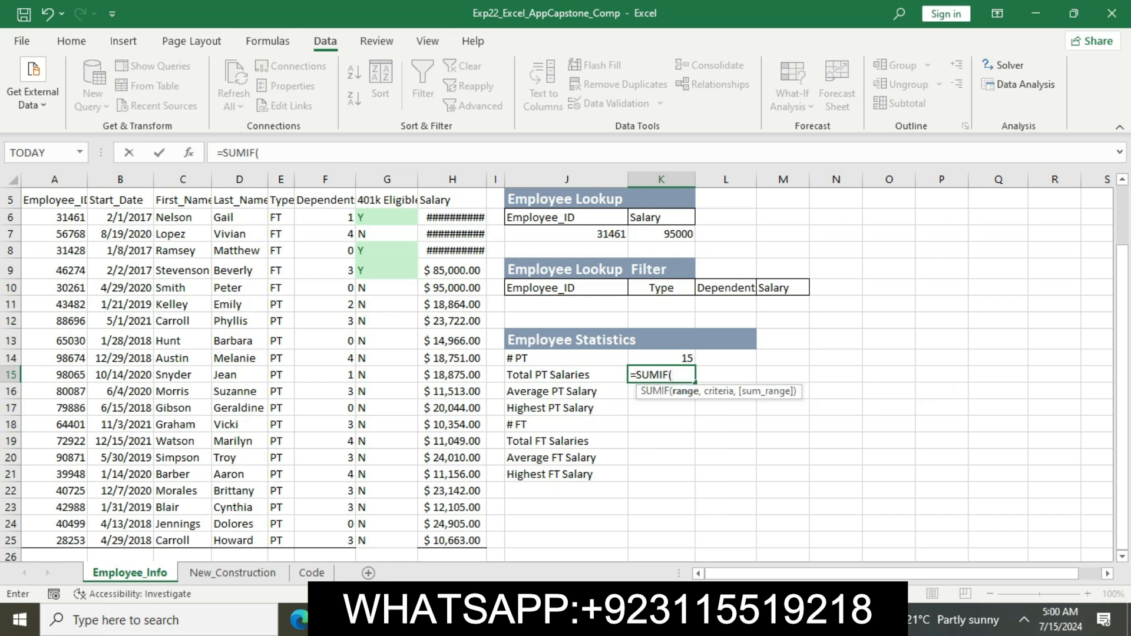
type("E6:")
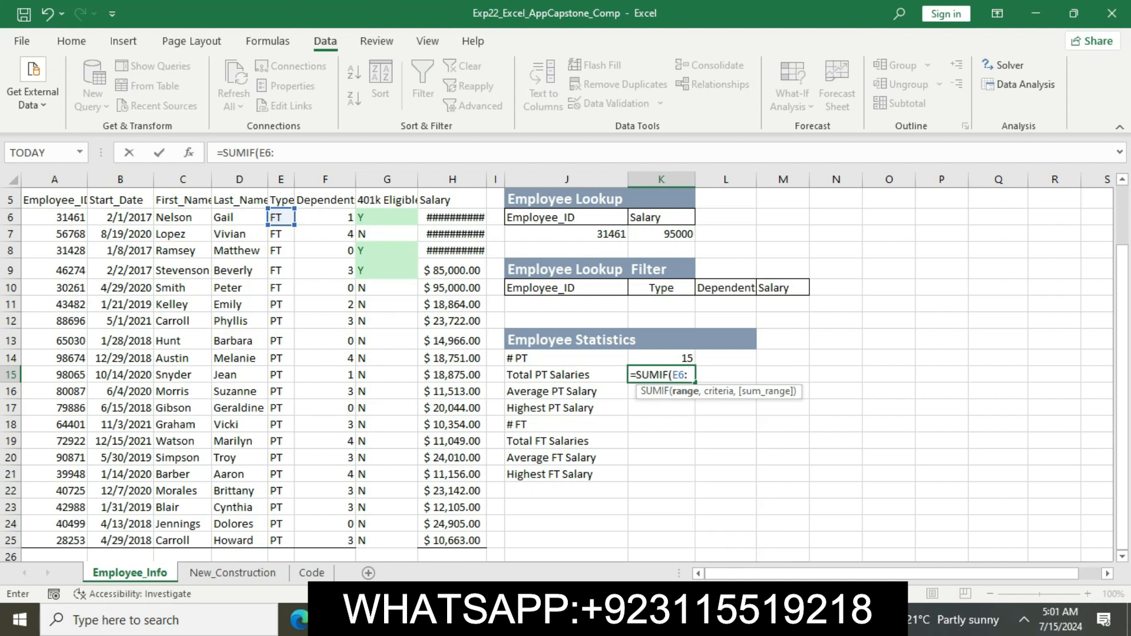
type("E26")
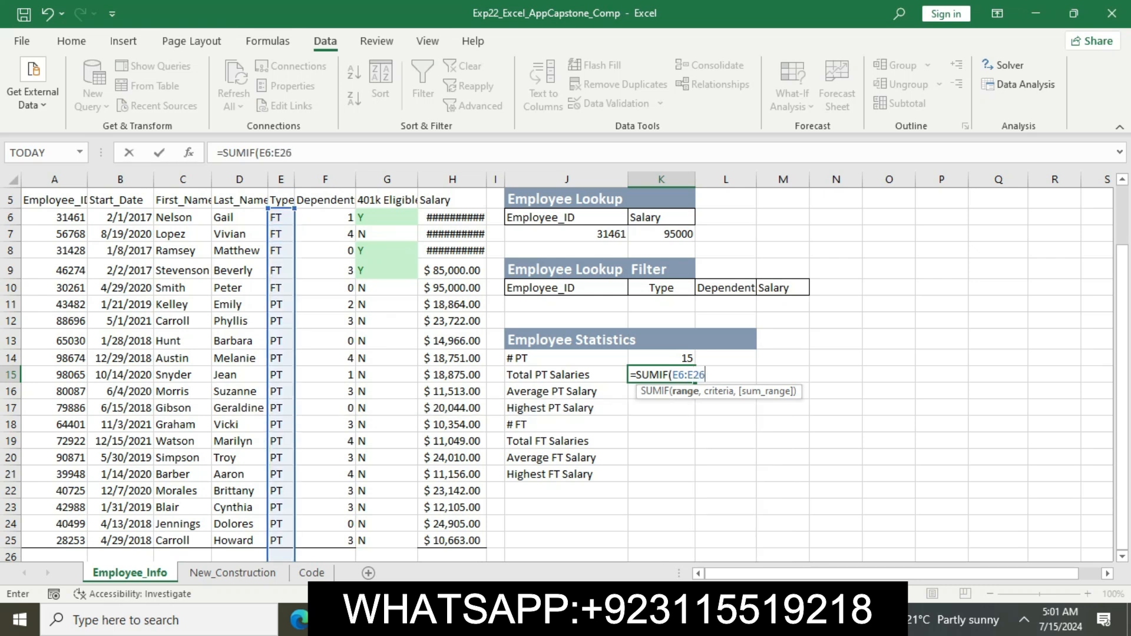
type(",\"")
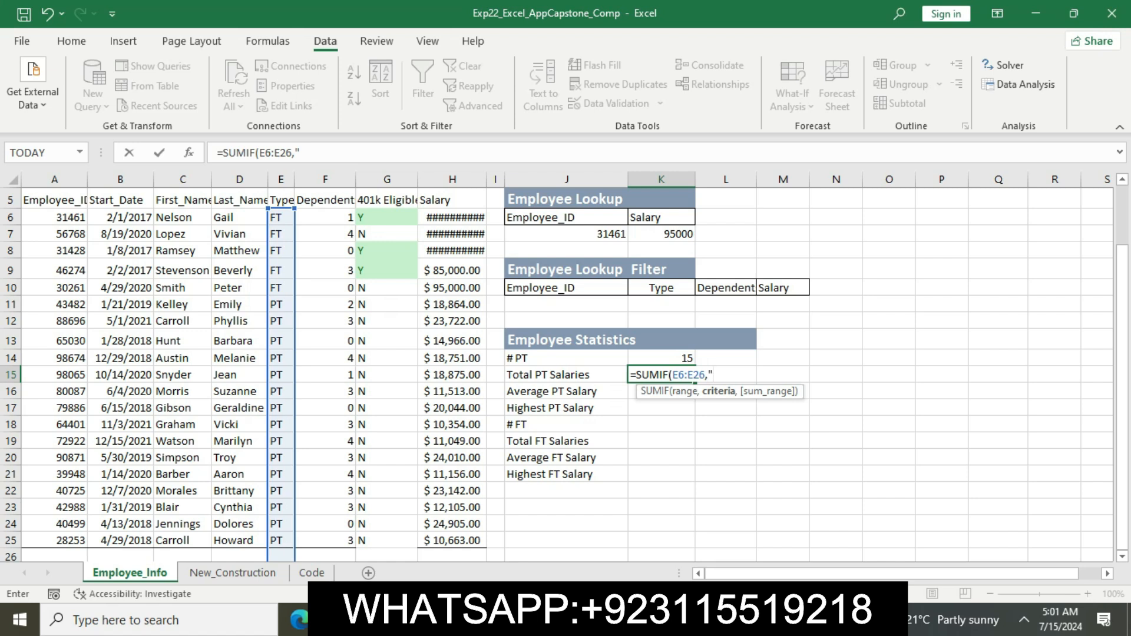
type("PT\",")
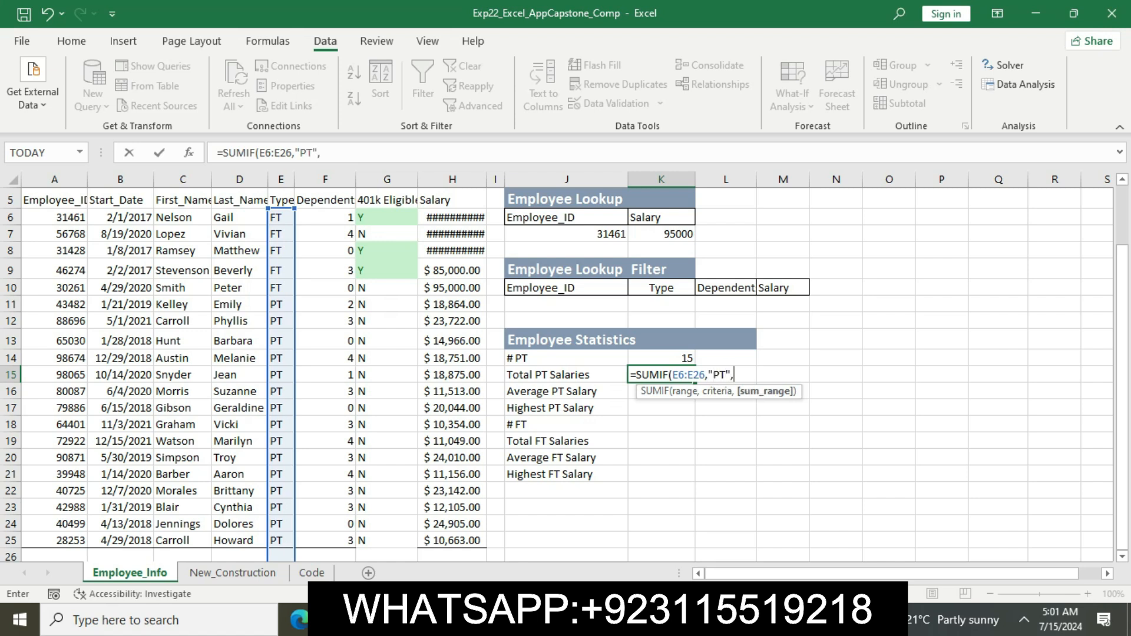
type("H6:H26)")
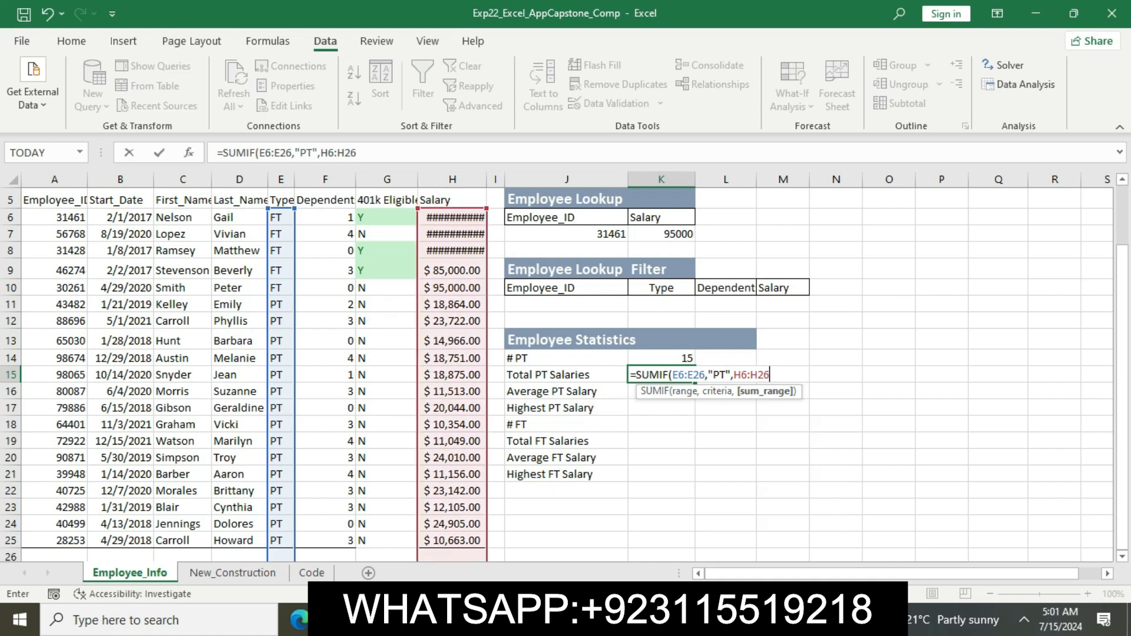
key("Return")
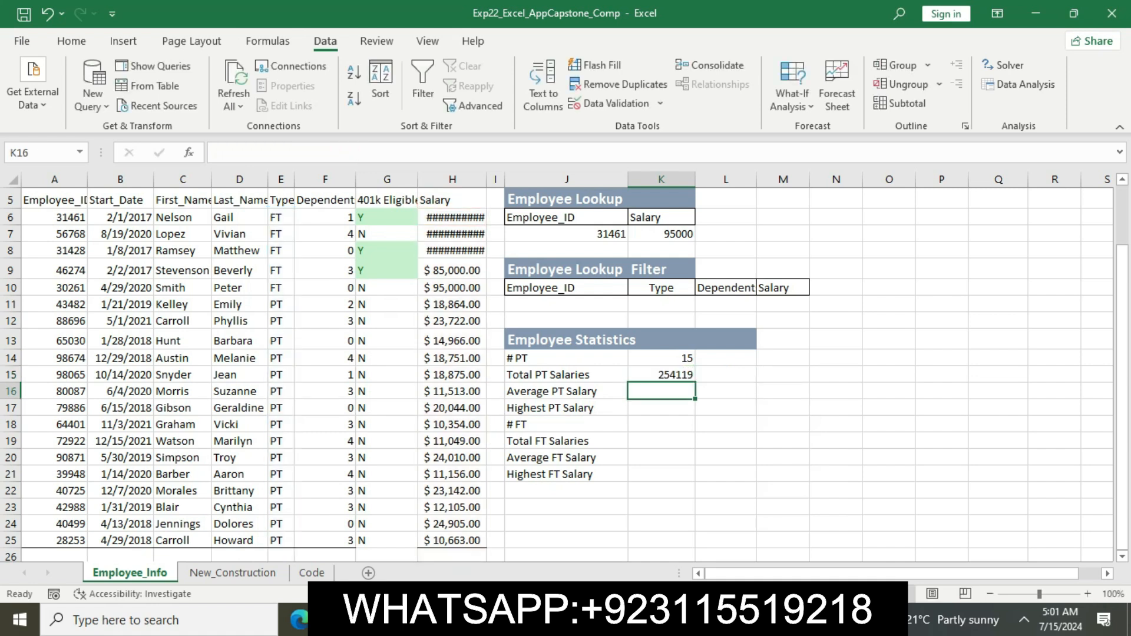
- Switch to the Word instructions, remove the yellow highlight from the step 9 instruction and return to the project title at the document's beginning
key("alt+Tab")
left_click(436, 445)
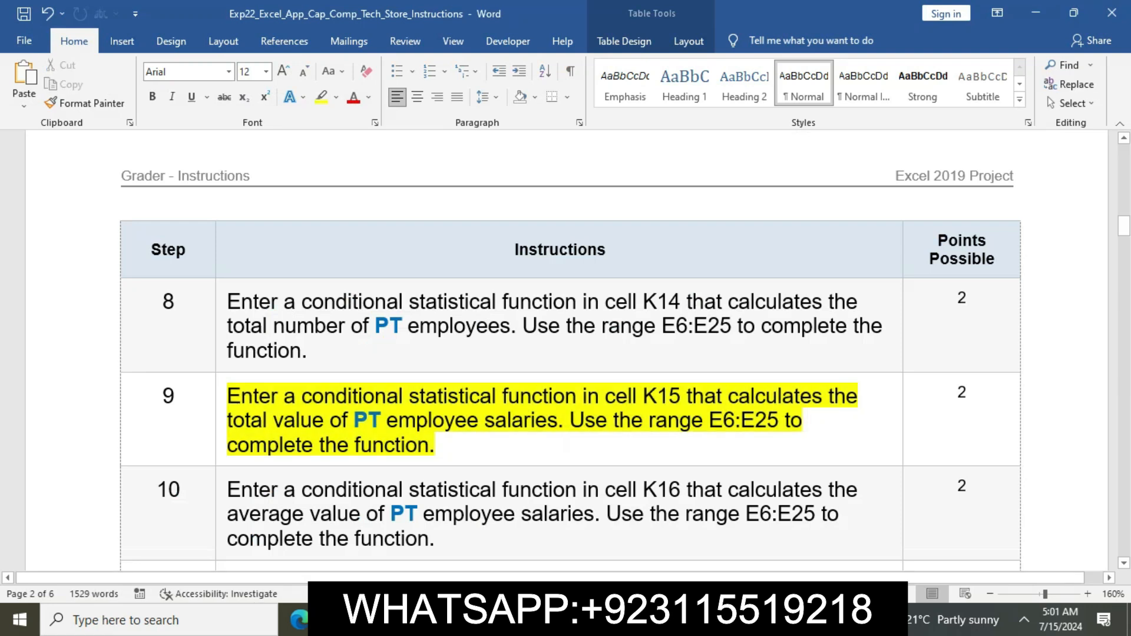
left_click(221, 406)
left_click(287, 376)
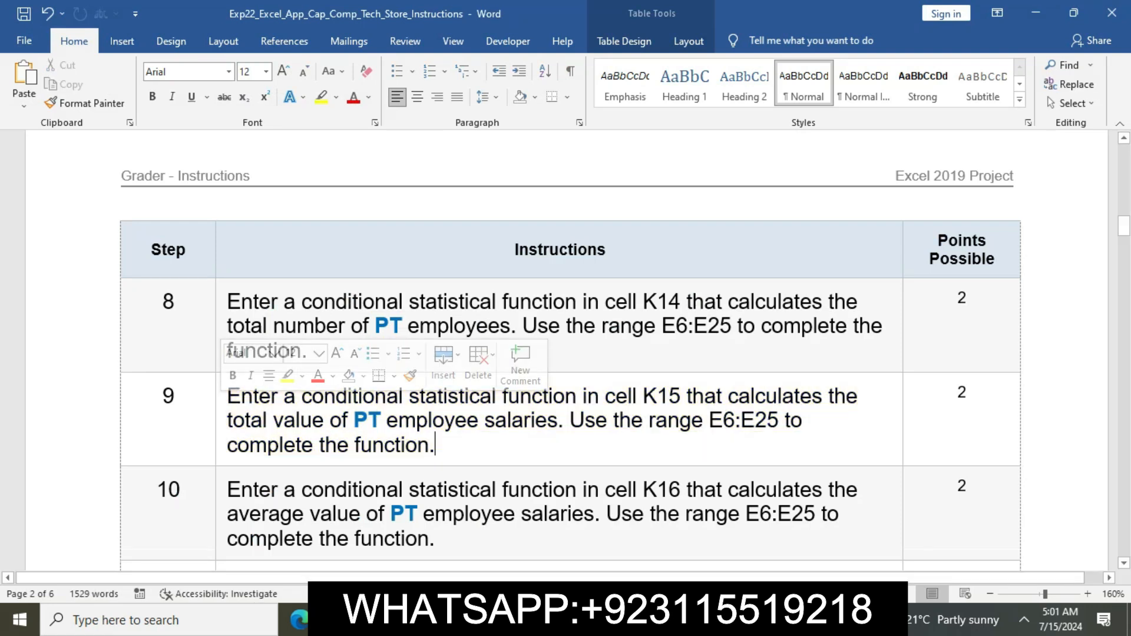
scroll(323, 439, "down", 7)
scroll(566, 351, "up", 20)
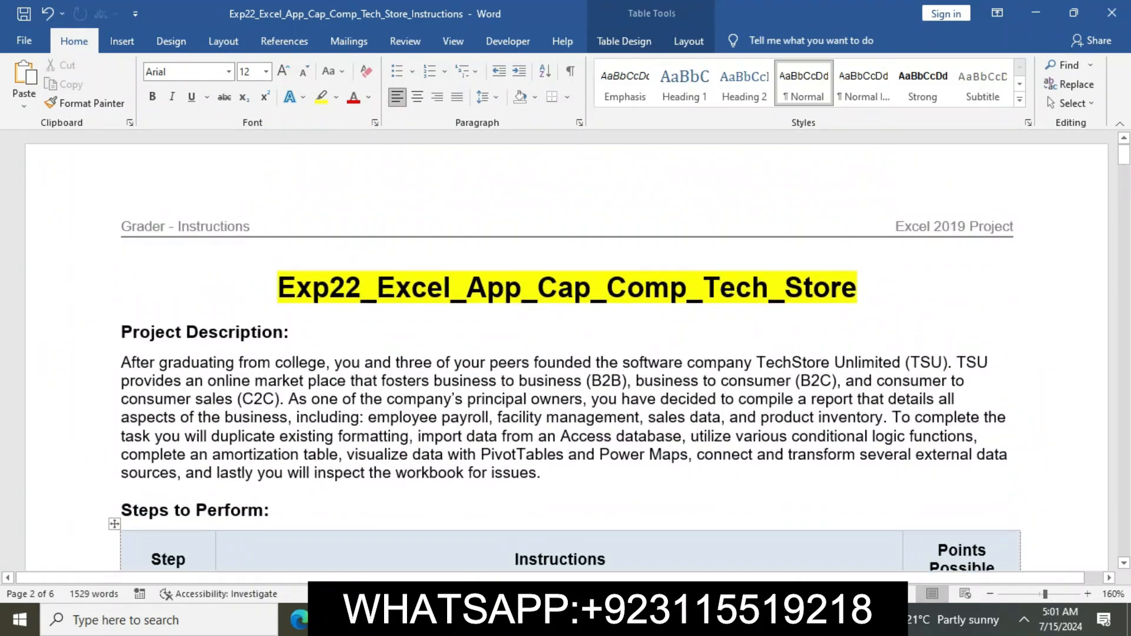